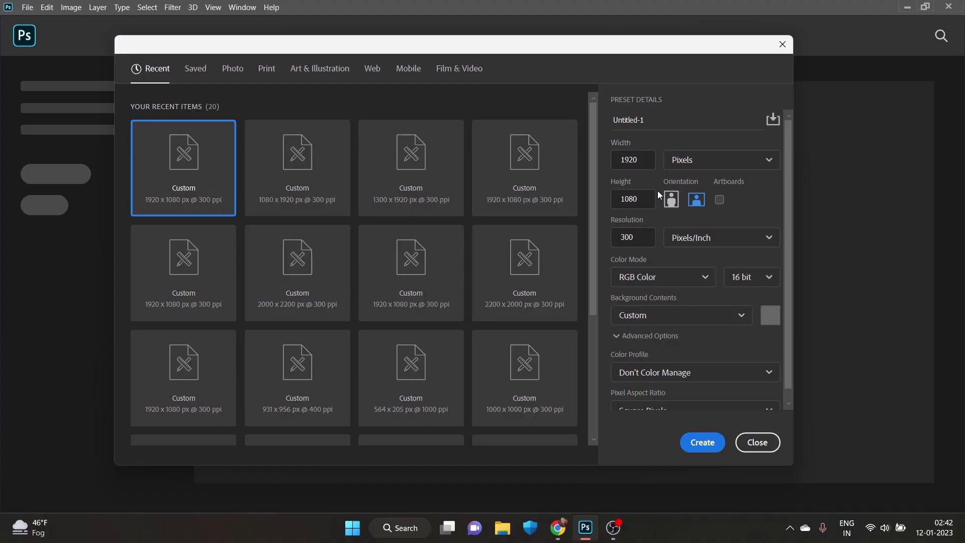
Clear the Width field in the New Document dialog for a custom size.
left_click(648, 166)
Set height to 2000 px and create the 2000 × 2000 px 'poster' document.
left_click(646, 200)
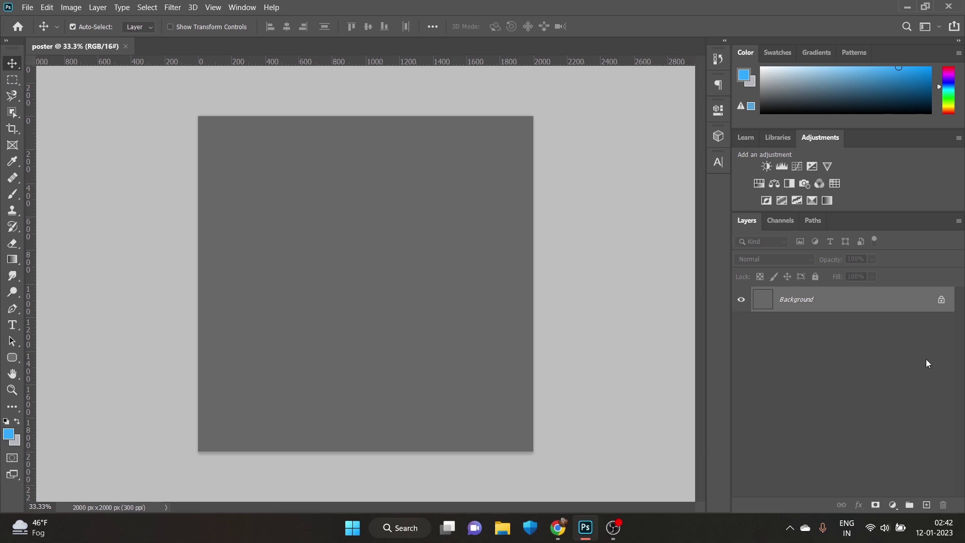
Unlock the background as Layer 0 and give it a #dfe0df Color Overlay.
left_click(942, 298)
double_click(790, 298)
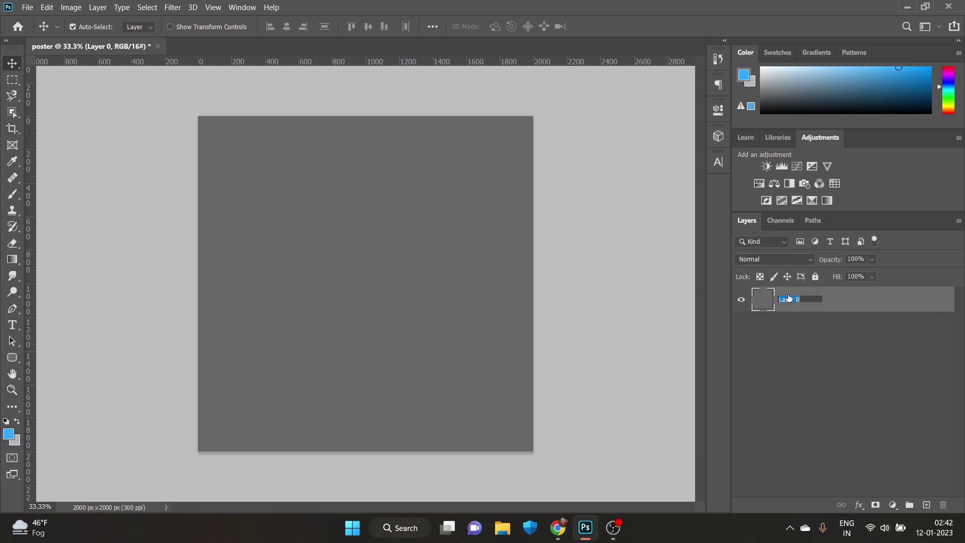
double_click(880, 301)
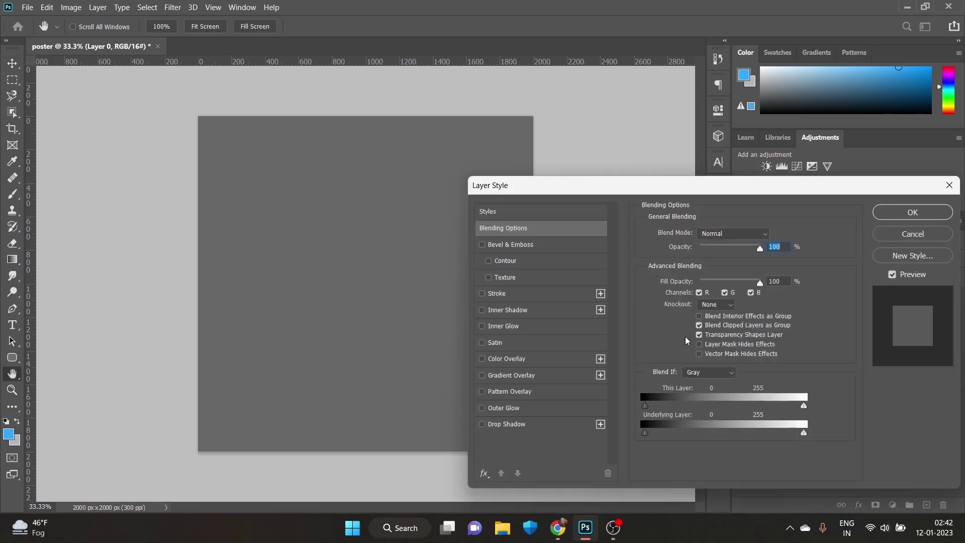
left_click(522, 361)
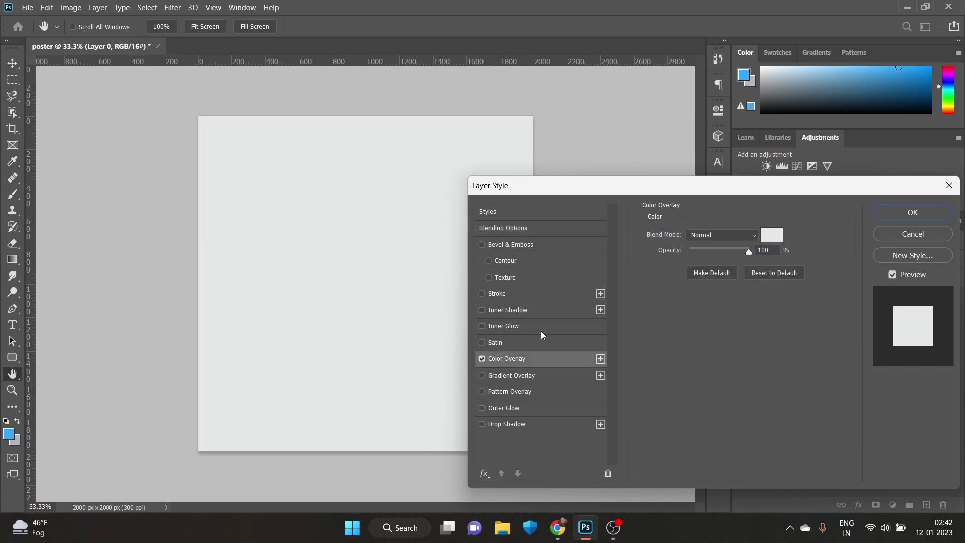
left_click(772, 235)
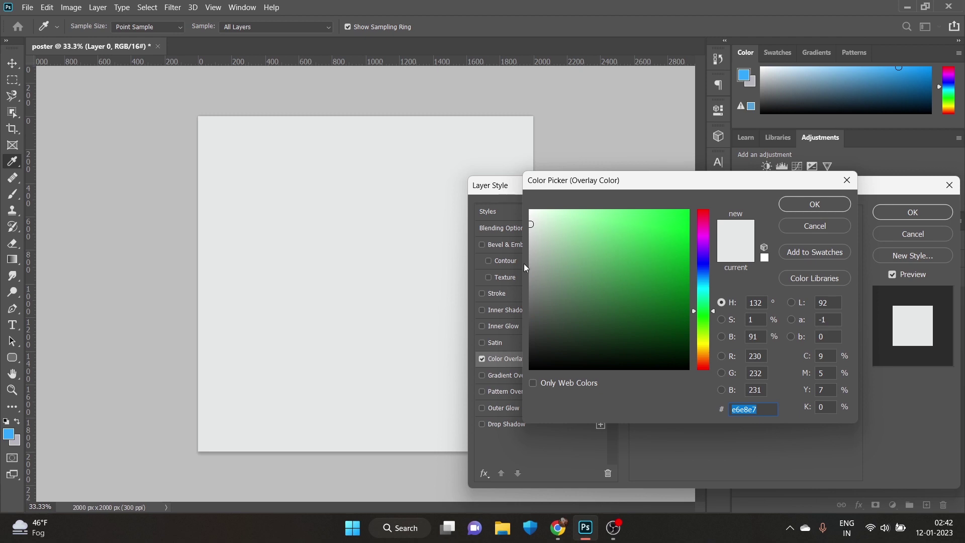
left_click(531, 228)
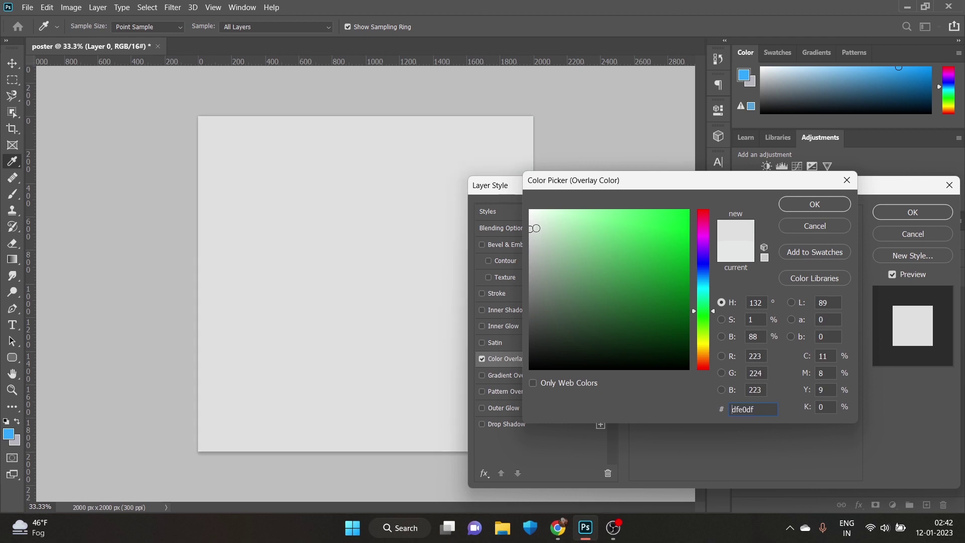
left_click(822, 207)
left_click(916, 208)
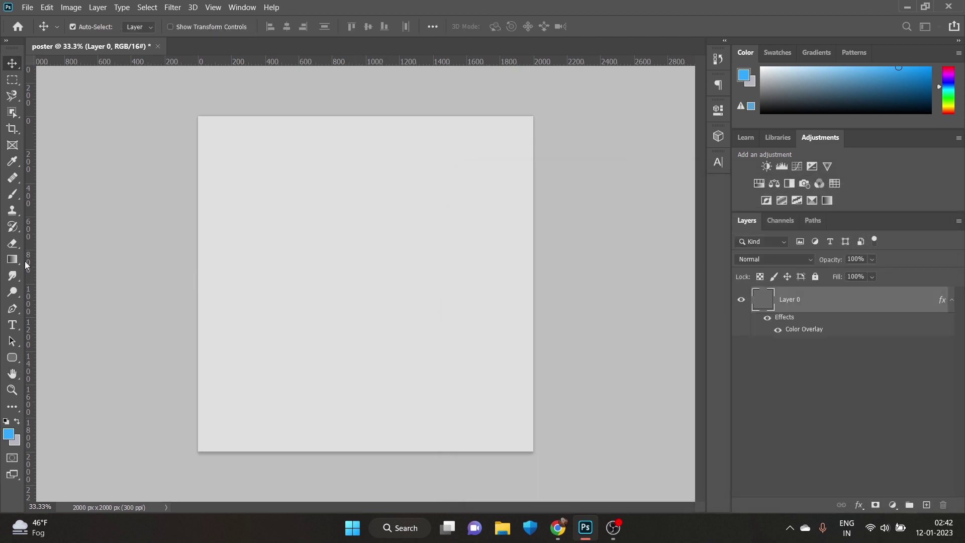
left_click(12, 325)
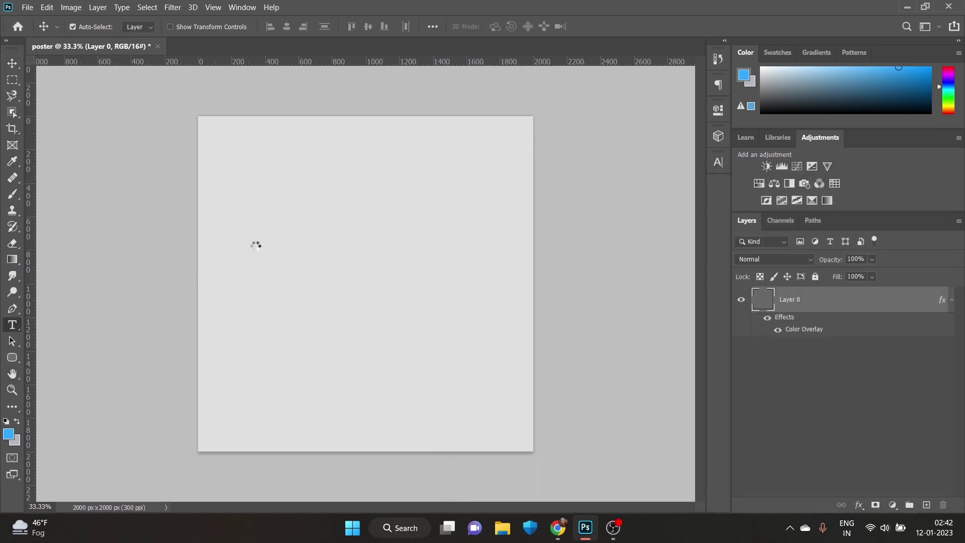
Add a large black Hanson Bold 'JUICE' text layer on the poster.
left_click(255, 246)
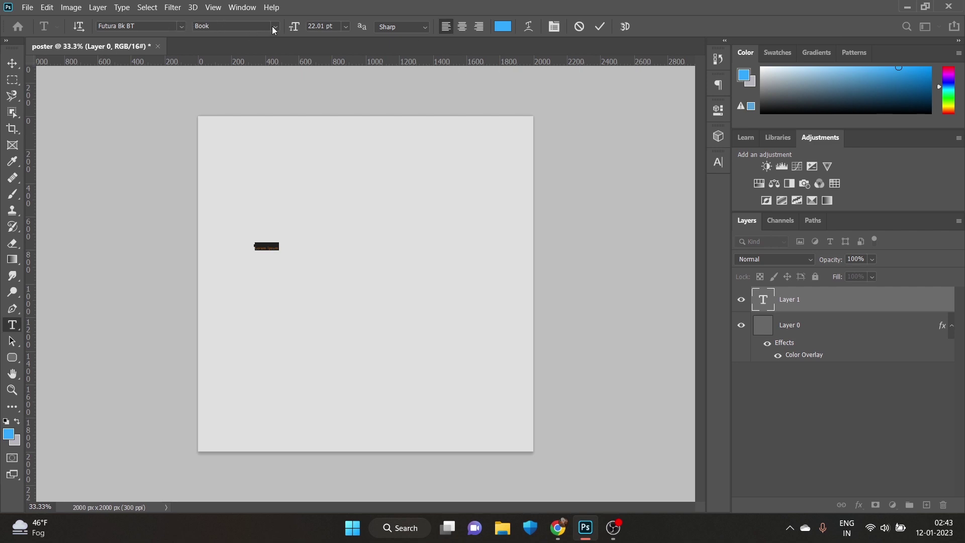
mouse_move(293, 29)
left_mouse_down()
mouse_move(318, 46)
mouse_move(339, 39)
left_mouse_up()
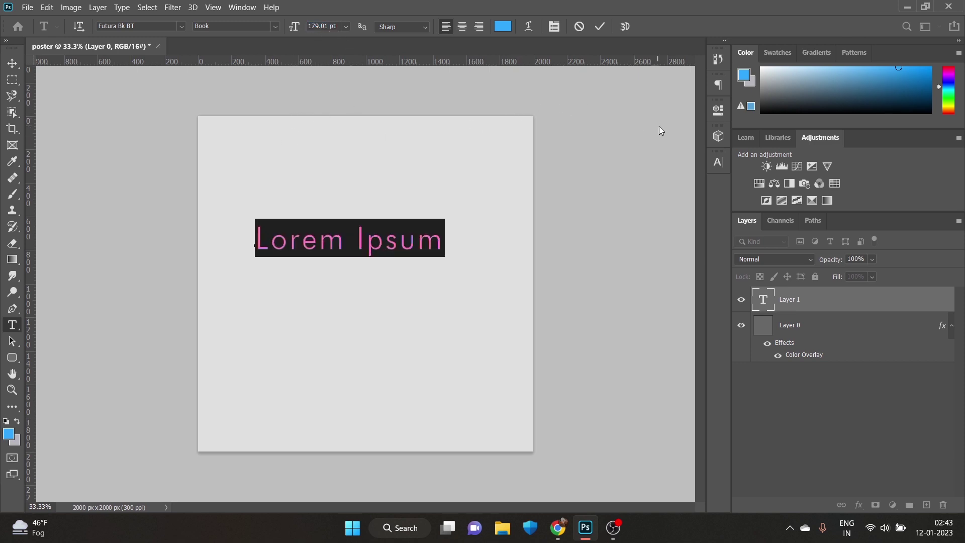
type("JUI")
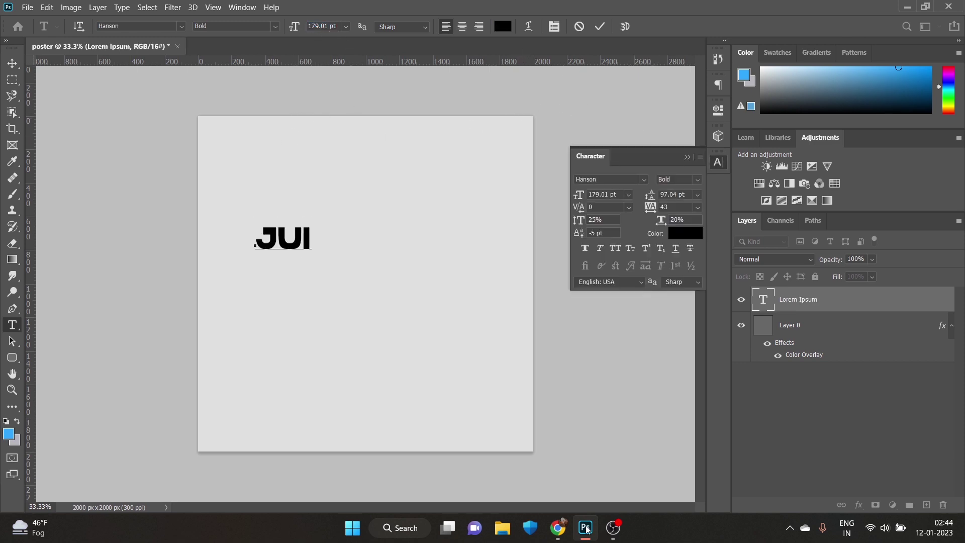
type("CE")
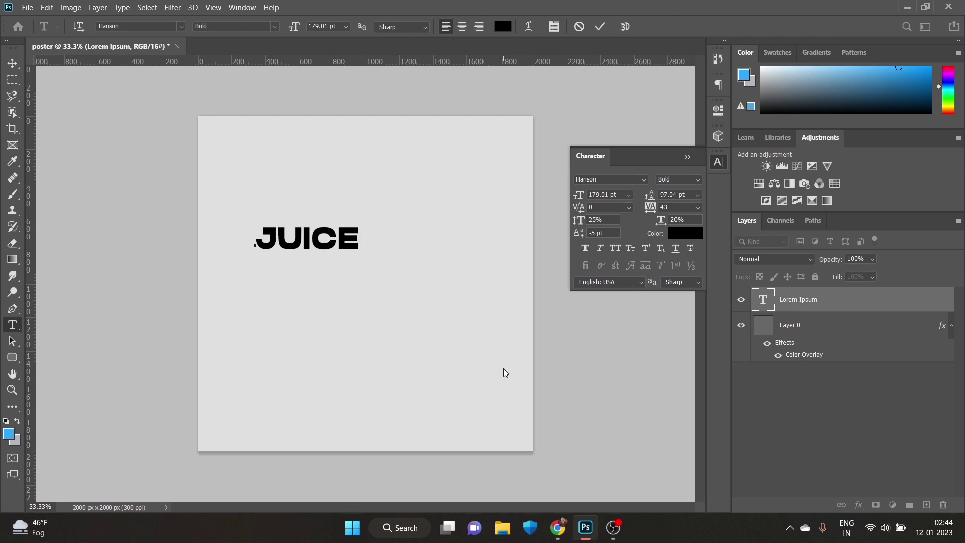
key("ctrl+Return")
Add a second text line 'WRLD' below JUICE.
left_click(269, 304)
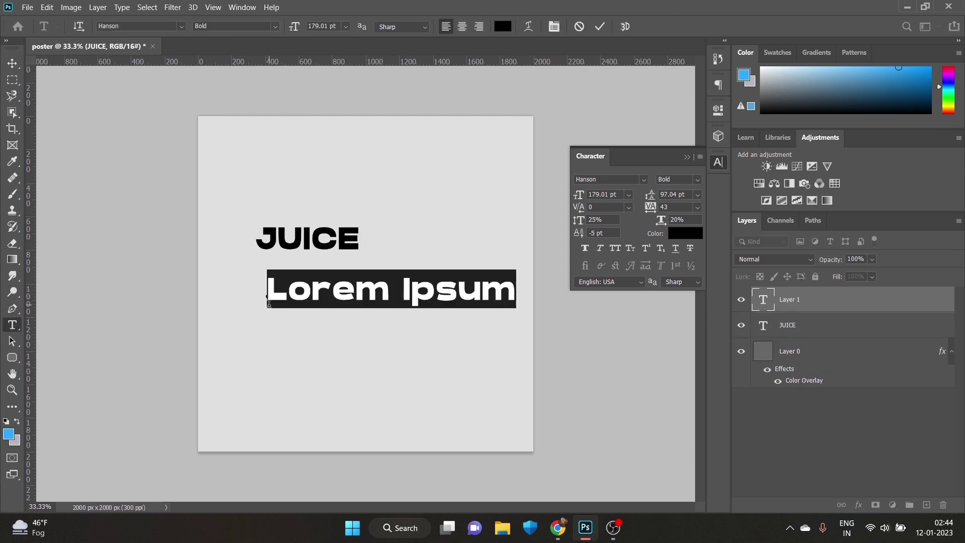
key("BackSpace")
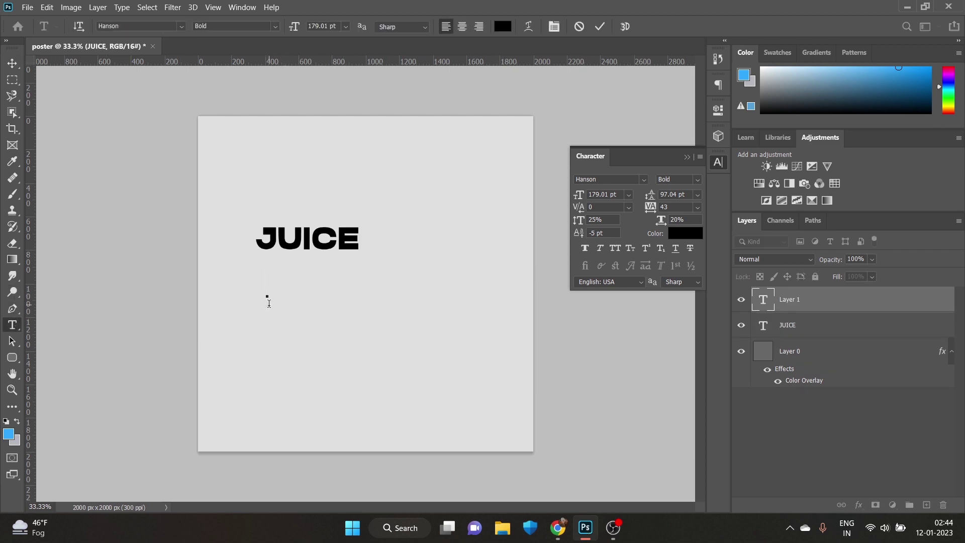
type("WR")
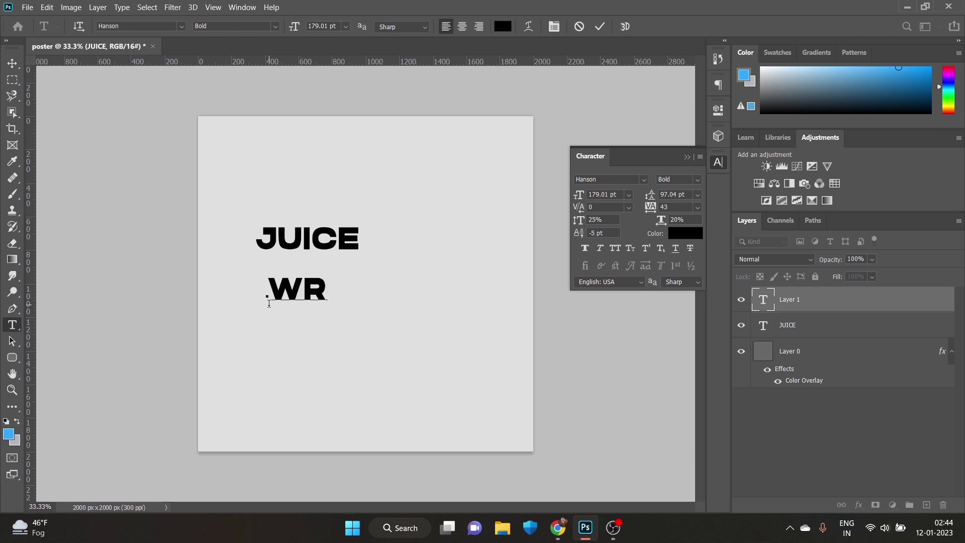
type("LD")
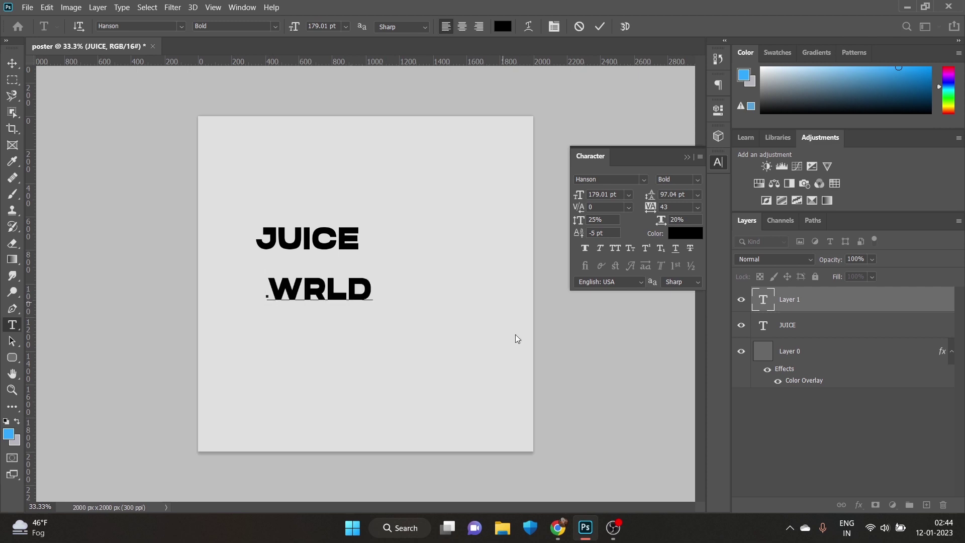
key("ctrl+Return")
key("v")
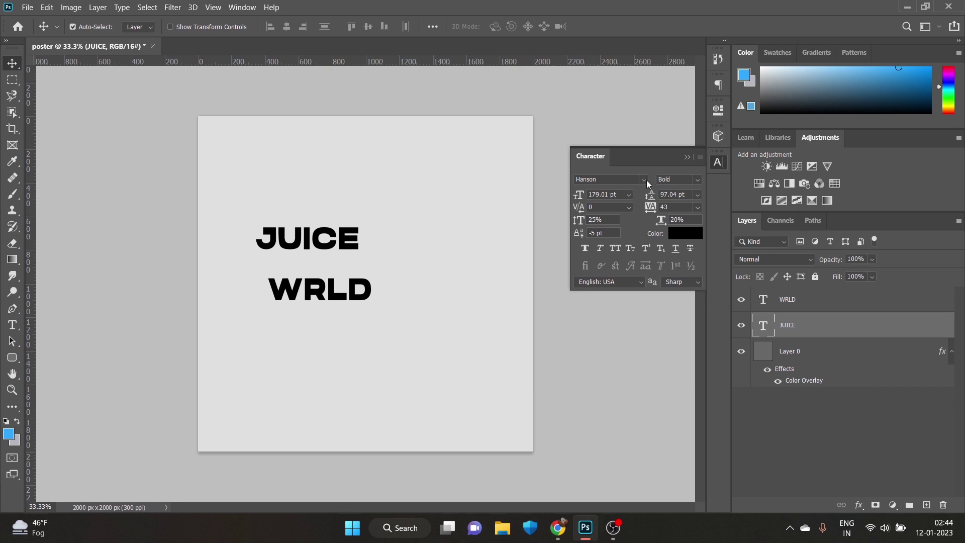
Stretch the letters wider, add spaces between the JUICE letters, and centre JUICE.
left_click_drag(658, 222, 660, 224)
left_click(352, 294)
left_click_drag(372, 241, 411, 242)
key("t")
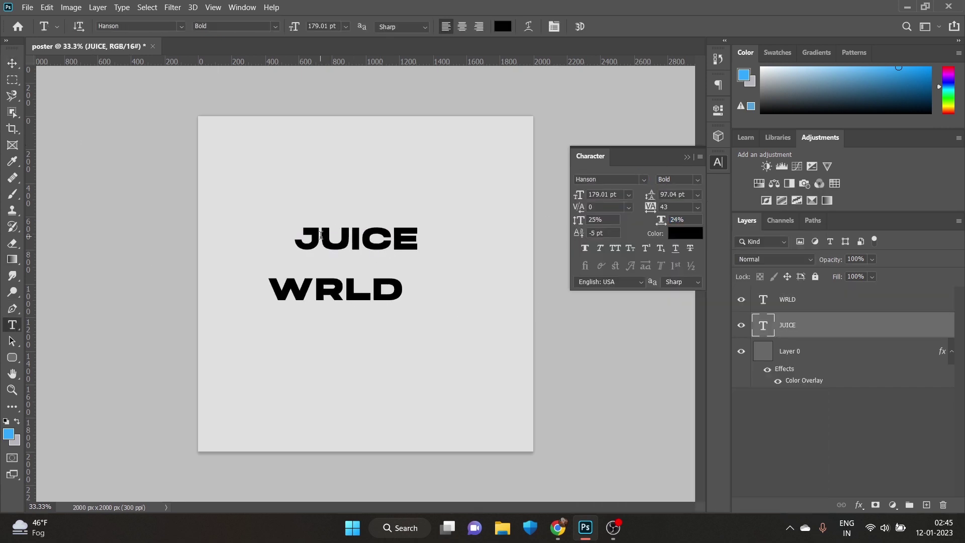
left_click(321, 234)
key("Right")
key("space")
Space out the WRLD letters and align WRLD centred under JUICE.
key("Right")
key("space")
key("Right")
key("space")
key("ctrl+Return")
key("v")
left_click_drag(343, 242, 323, 242)
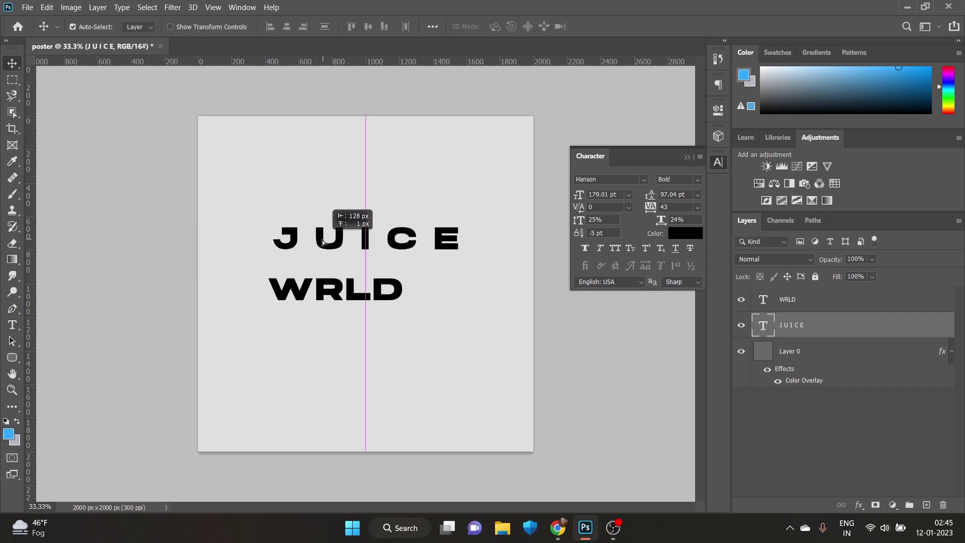
left_click_drag(290, 274, 346, 286)
key("t")
left_click(347, 279)
key("Right")
key("space")
key("Right")
key("space")
key("ctrl+Return")
key("v")
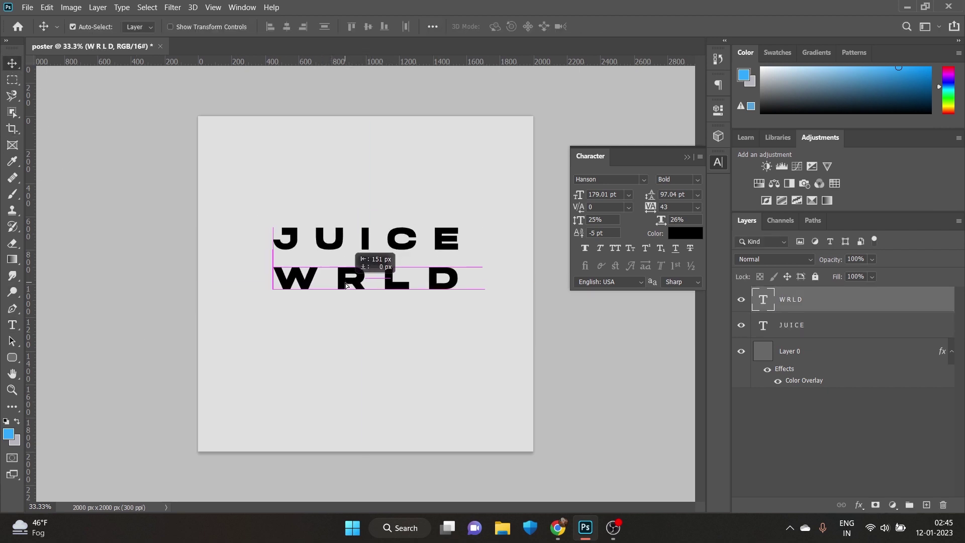
left_click_drag(370, 243, 370, 248)
left_click(687, 158)
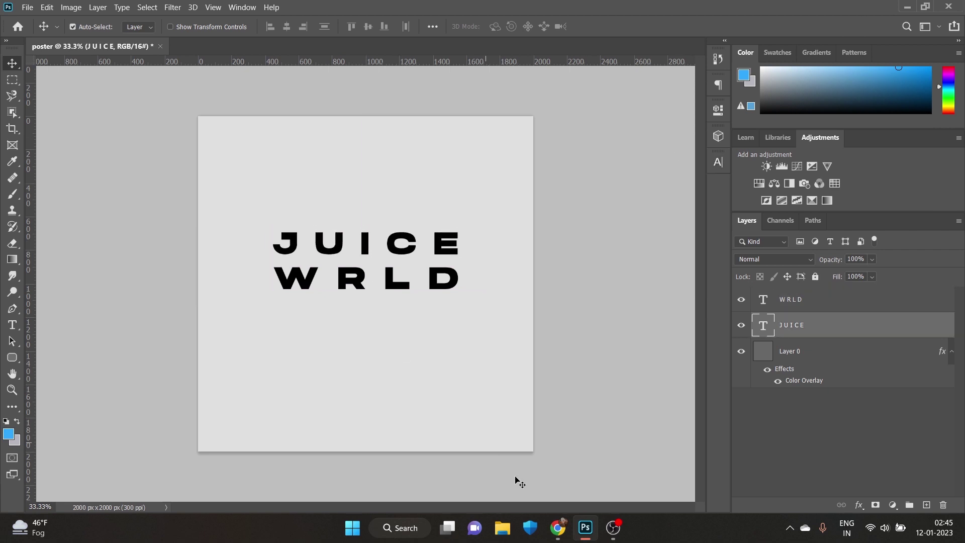
Drag the haloed artist photo from the desktop onto the poster and shrink it over the J.
left_click(586, 528)
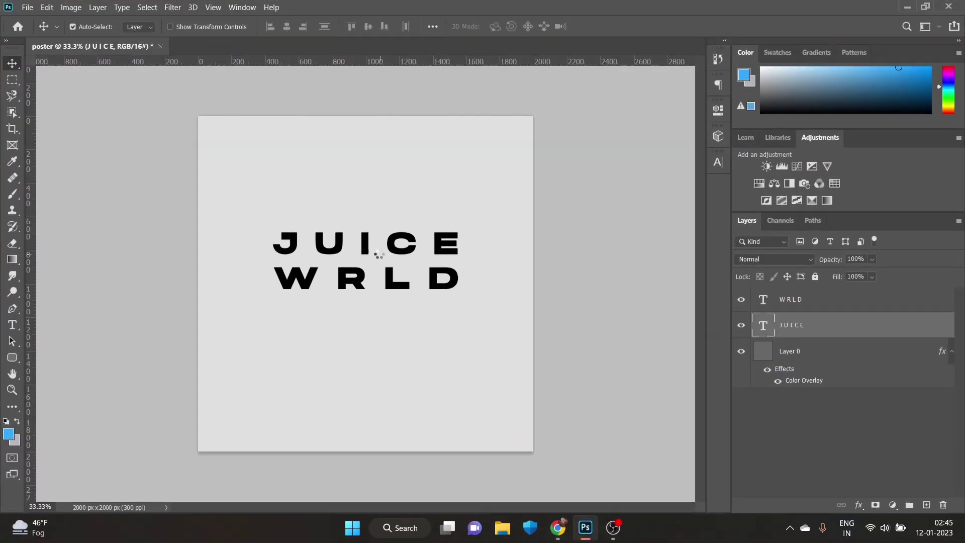
left_click_drag(589, 532, 414, 302)
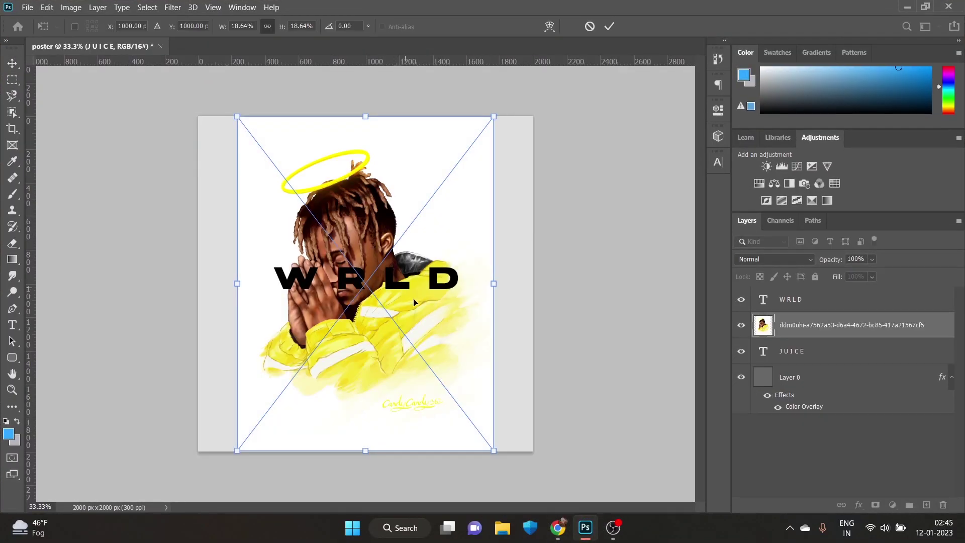
mouse_move(493, 450)
left_mouse_down()
mouse_move(344, 301)
mouse_move(321, 264)
left_mouse_up()
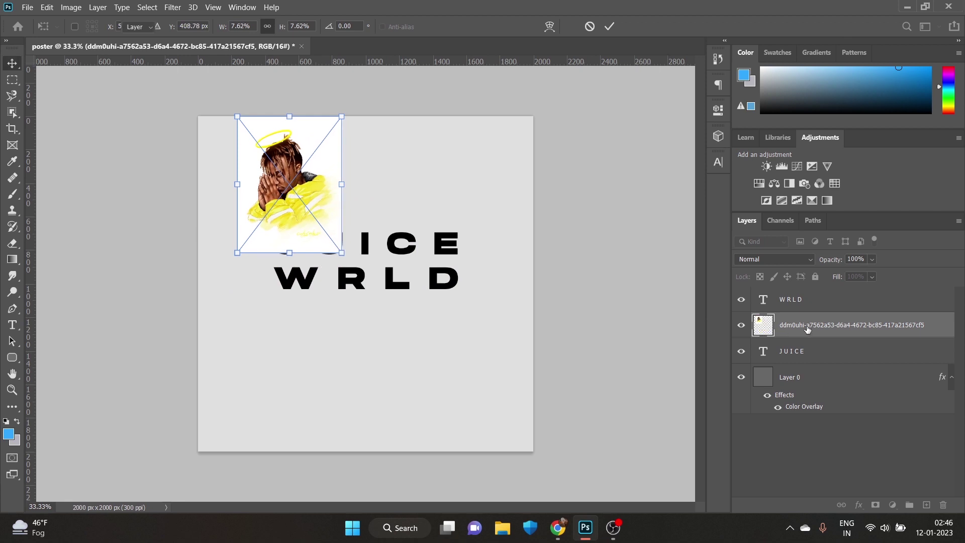
left_click_drag(807, 330, 809, 335)
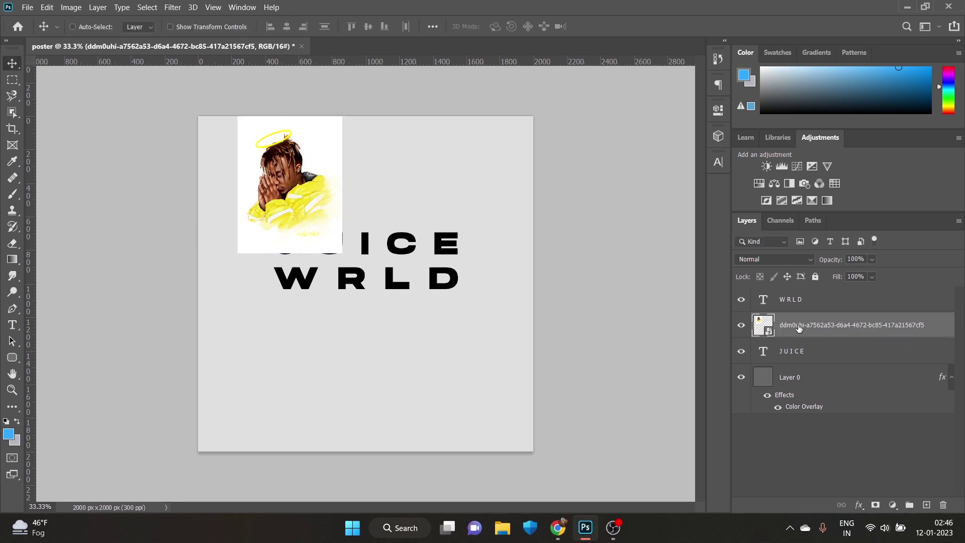
Duplicate the photo layer, clip the original into JUICE, hide the copy, select both.
key("ctrl+j")
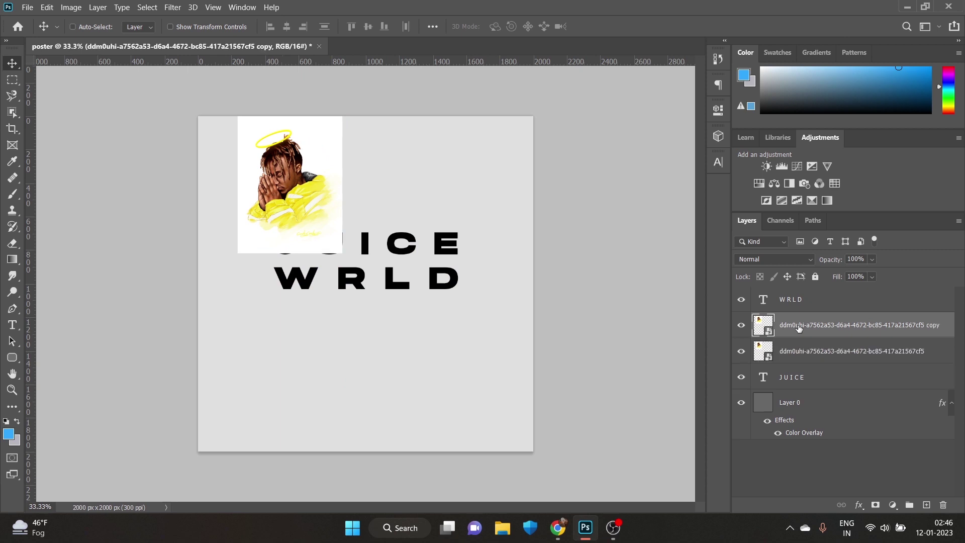
right_click(805, 357)
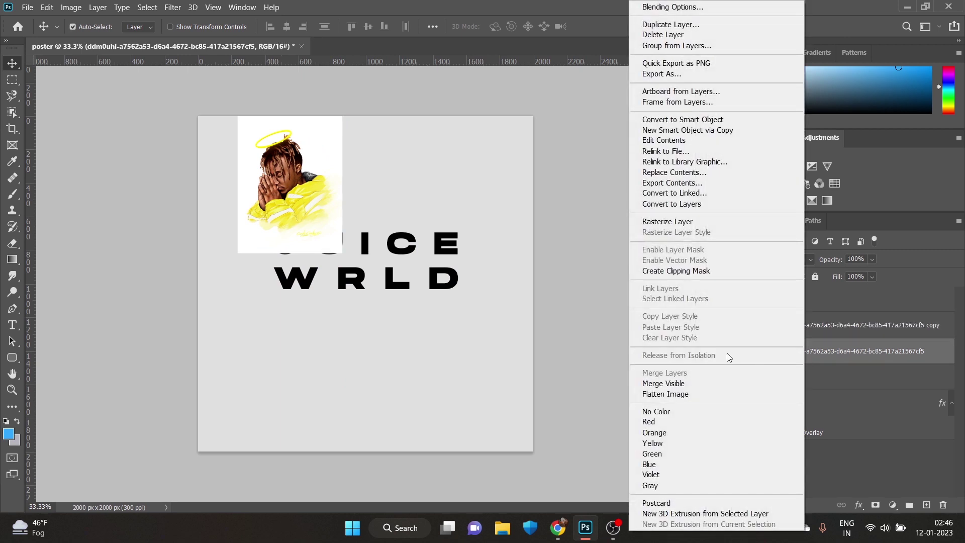
left_click(664, 271)
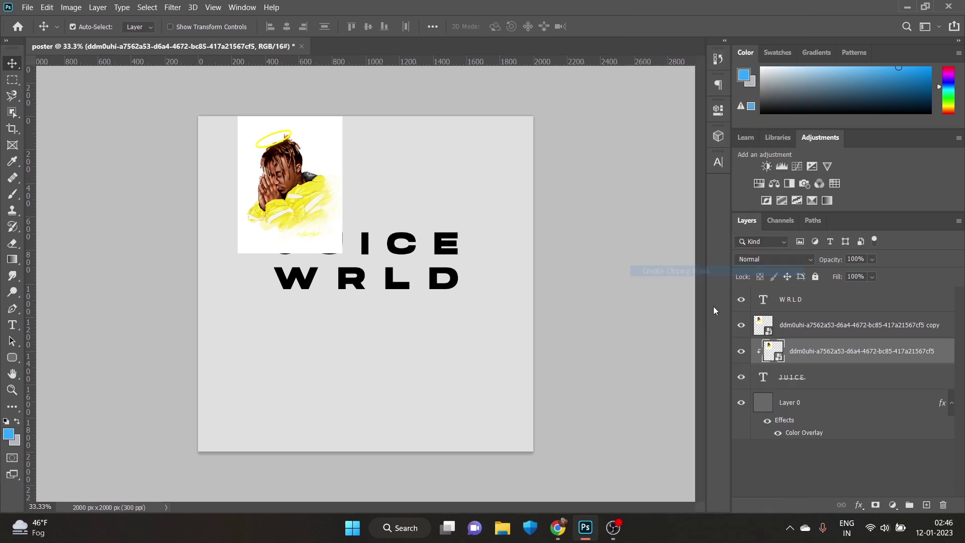
left_click(746, 325)
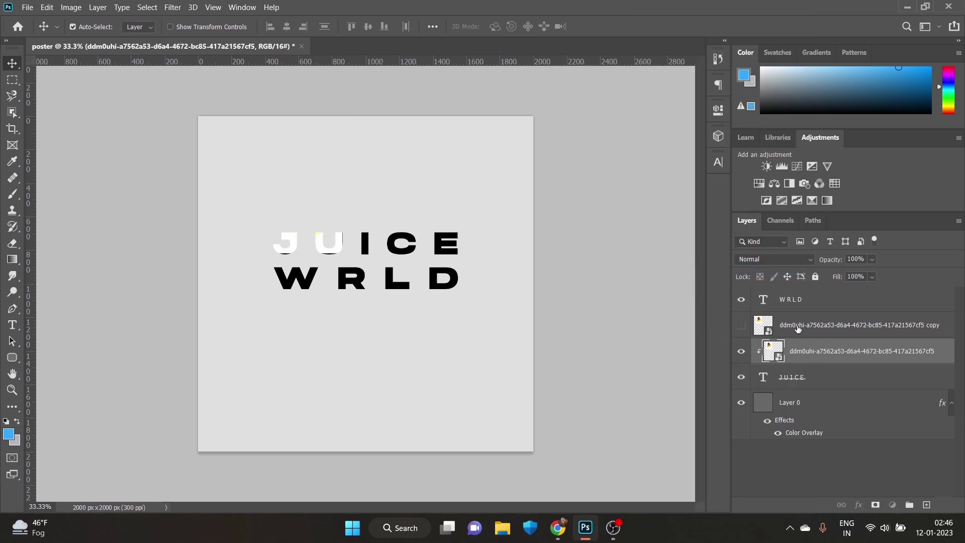
left_click(759, 322)
left_click(823, 353, "shift")
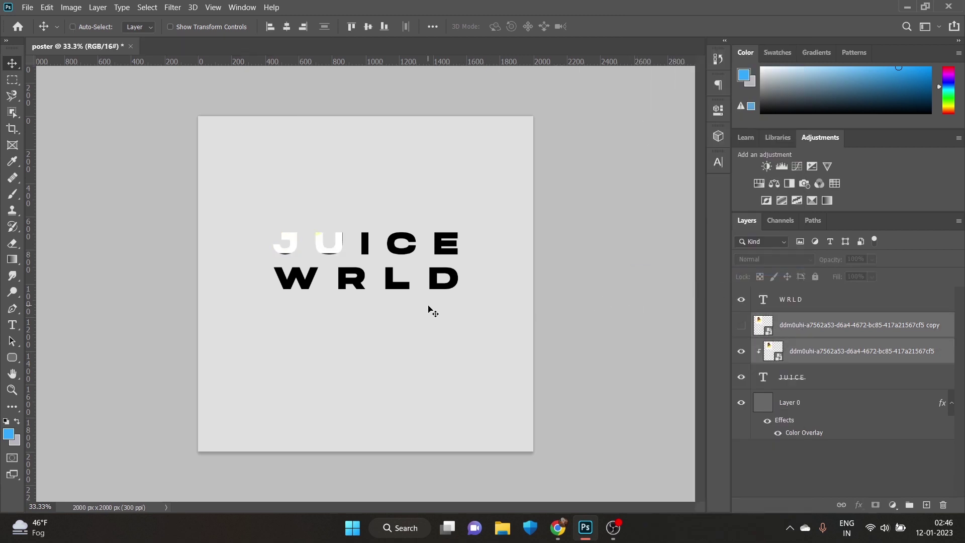
Transform both photo layers smaller and position them over the letter J.
key("ctrl+t")
mouse_move(283, 205)
left_mouse_down()
mouse_move(305, 239)
mouse_move(307, 272)
left_mouse_up()
mouse_move(356, 319)
left_mouse_down()
mouse_move(291, 236)
mouse_move(306, 265)
mouse_move(297, 250)
left_mouse_up()
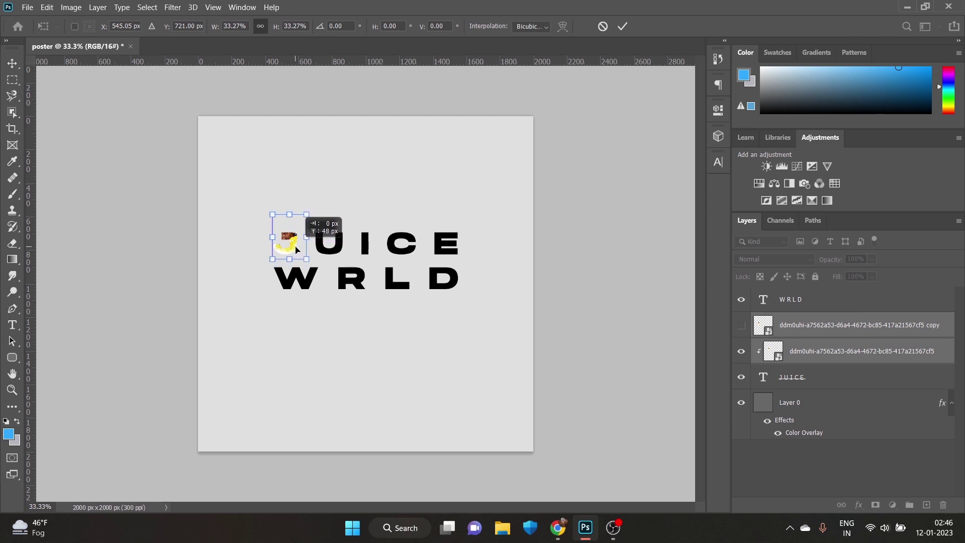
left_click_drag(295, 249, 297, 246)
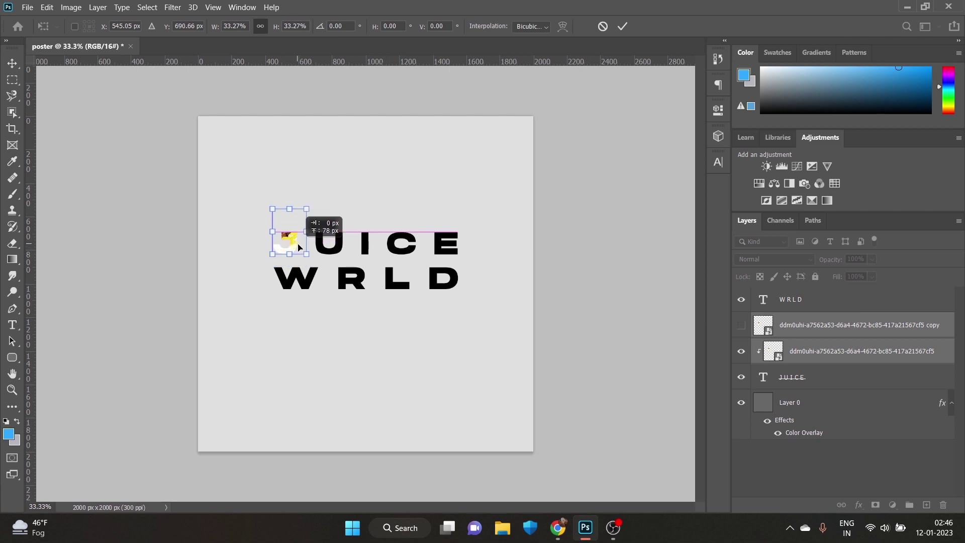
left_click_drag(300, 248, 301, 248)
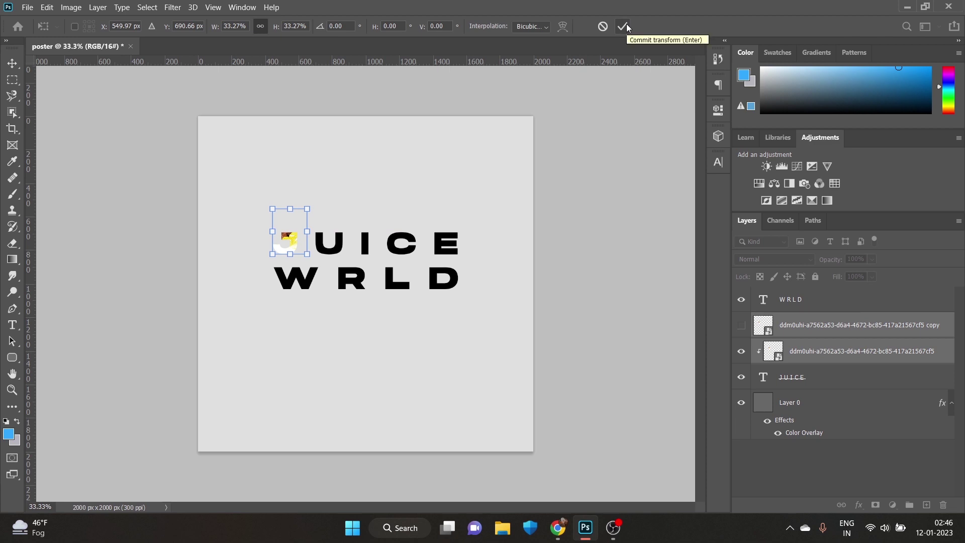
left_click(627, 27)
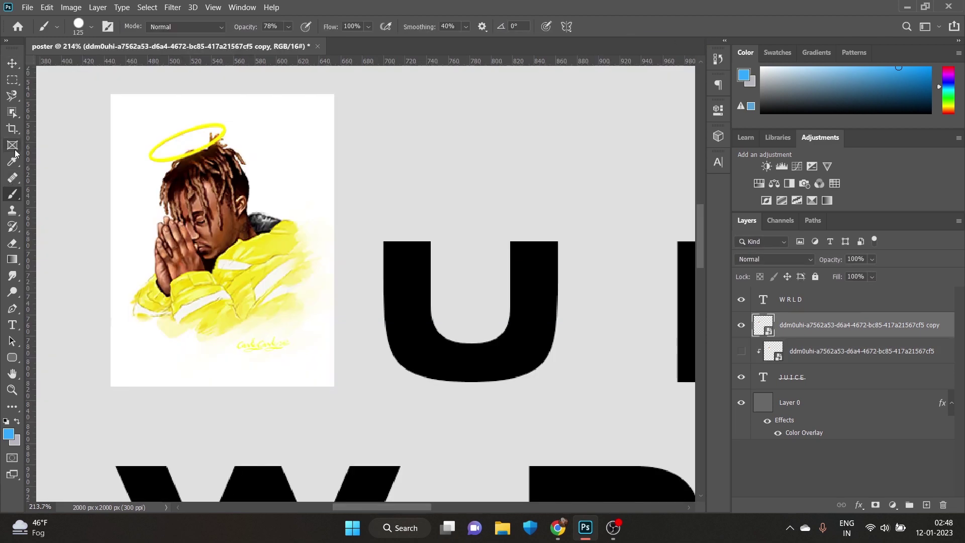
Select the praying figure and halo with Object Selection, then zoom in with Quick Selection.
left_click_drag(129, 119, 322, 372)
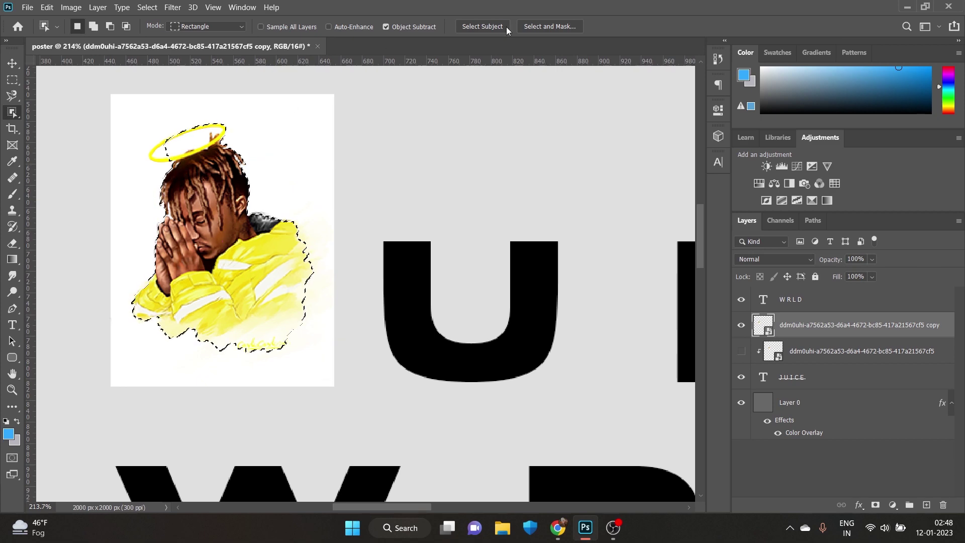
right_click(6, 112)
left_click(78, 124)
scroll(176, 175, "up", 2)
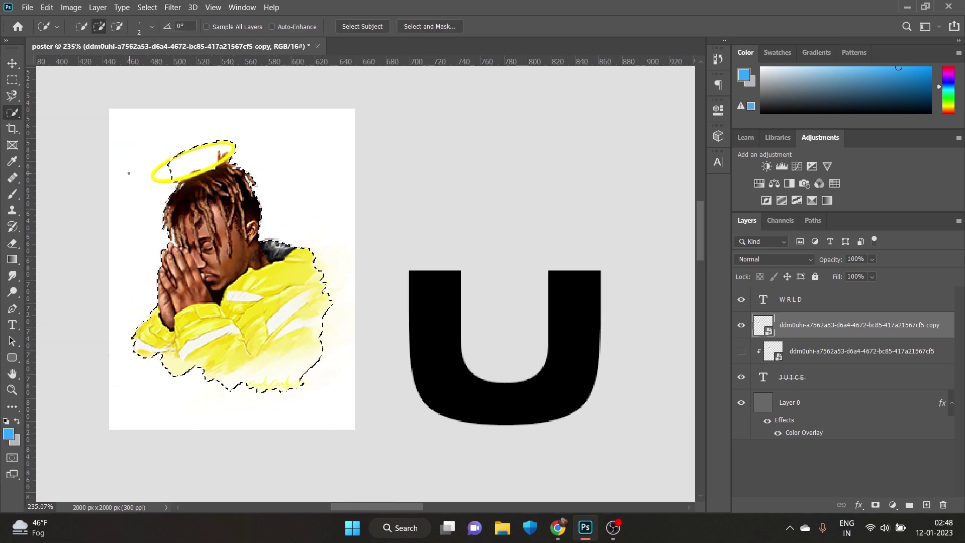
scroll(177, 175, "up", 2)
scroll(176, 175, "up", 1)
scroll(177, 175, "up", 3)
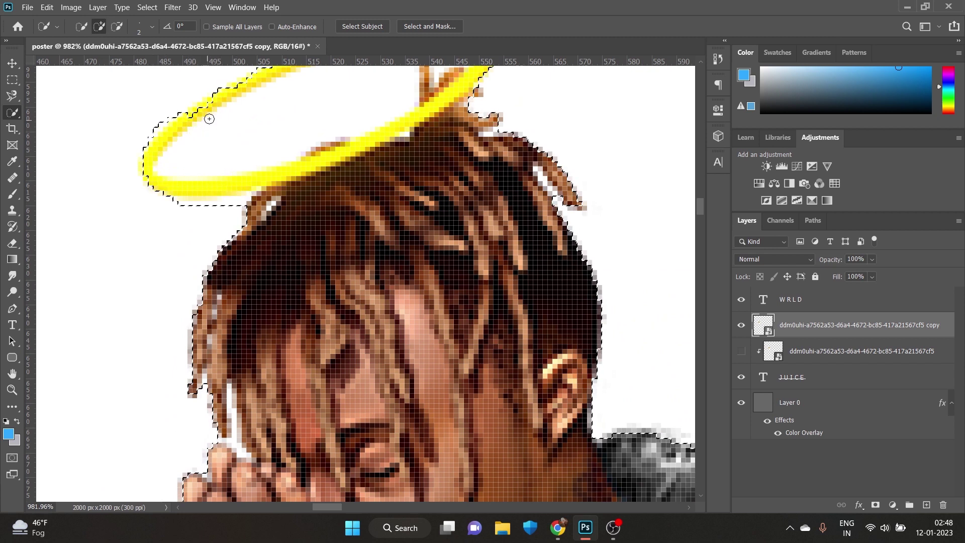
left_click_drag(241, 113, 208, 216)
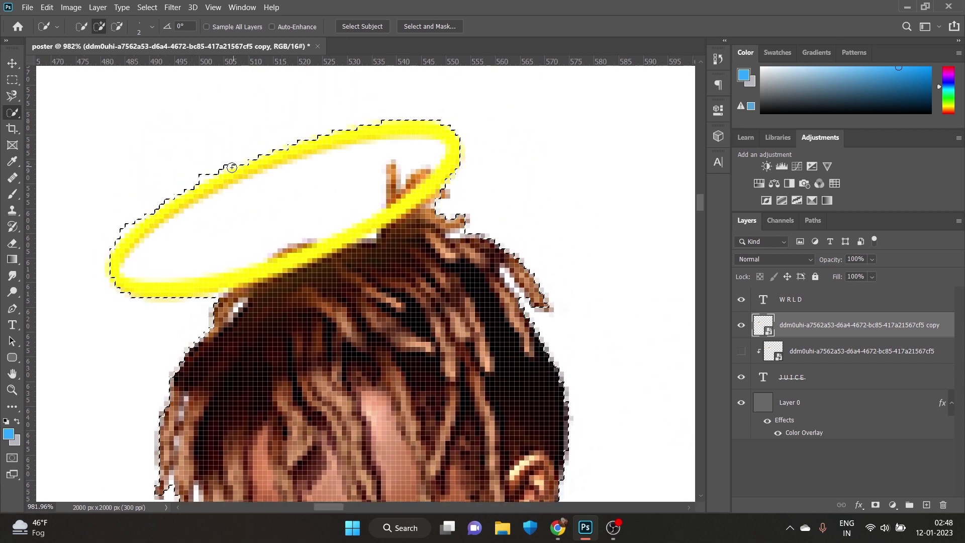
Subtract the halo's interior from the selection and add its lower inner edge back.
key("alt")
mouse_move(330, 181)
left_mouse_down()
mouse_move(152, 234)
mouse_move(147, 255)
left_mouse_up()
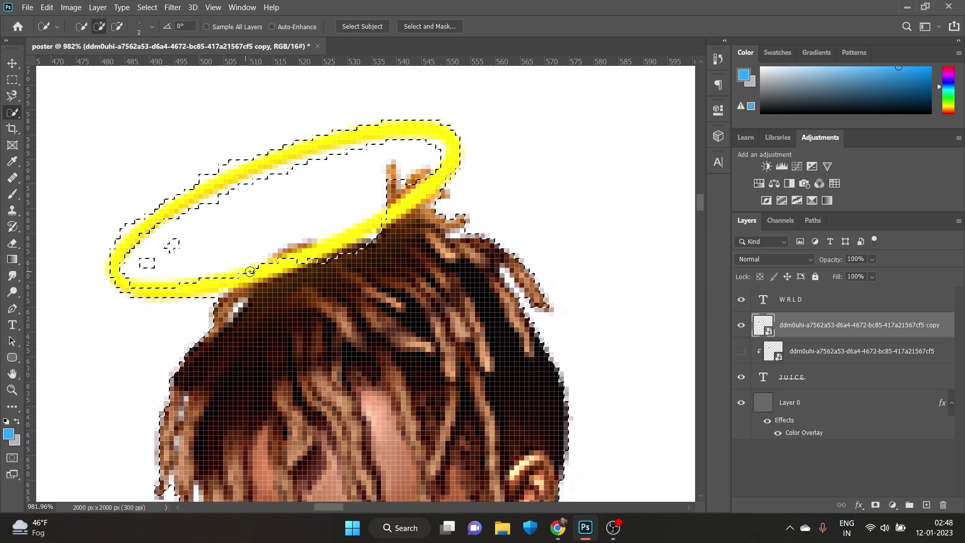
left_click_drag(337, 250, 396, 193)
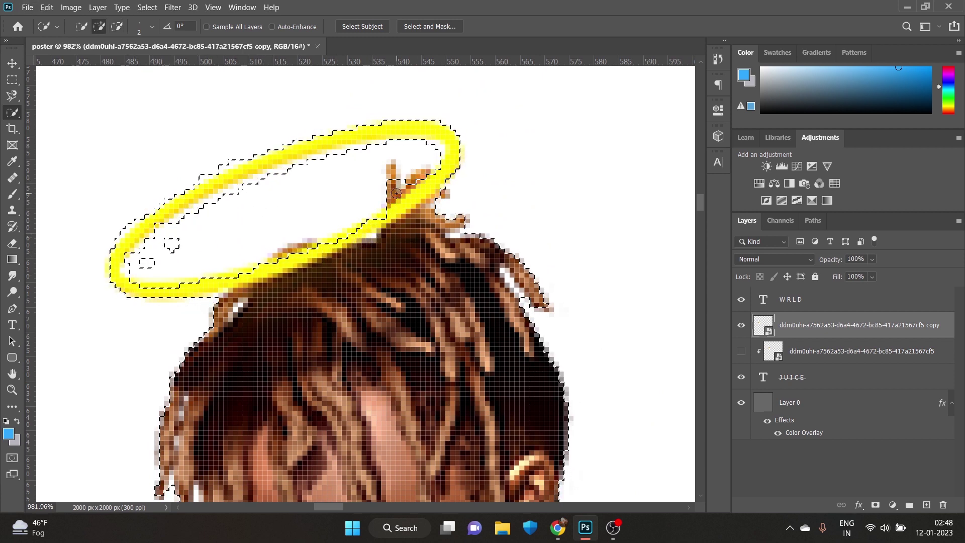
left_click_drag(173, 241, 138, 267)
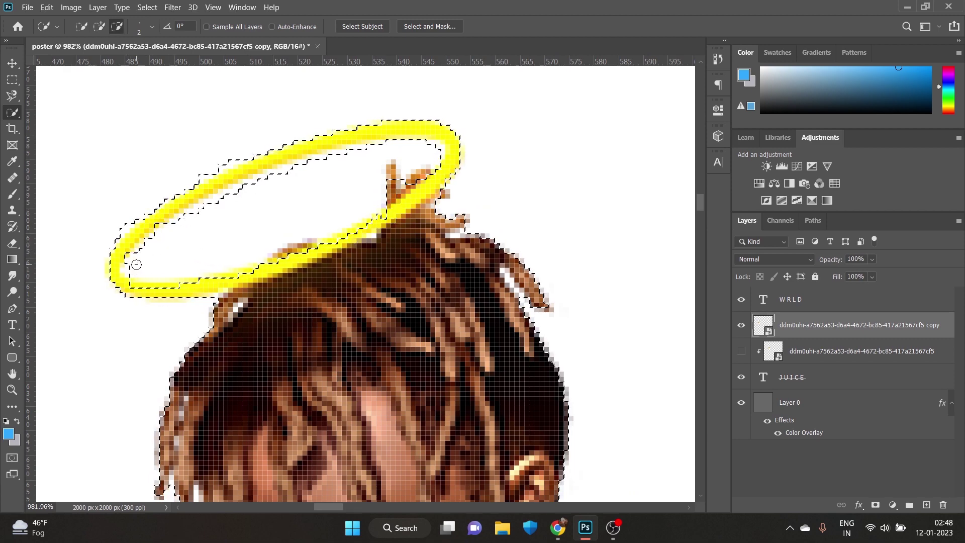
left_click_drag(377, 145, 277, 178)
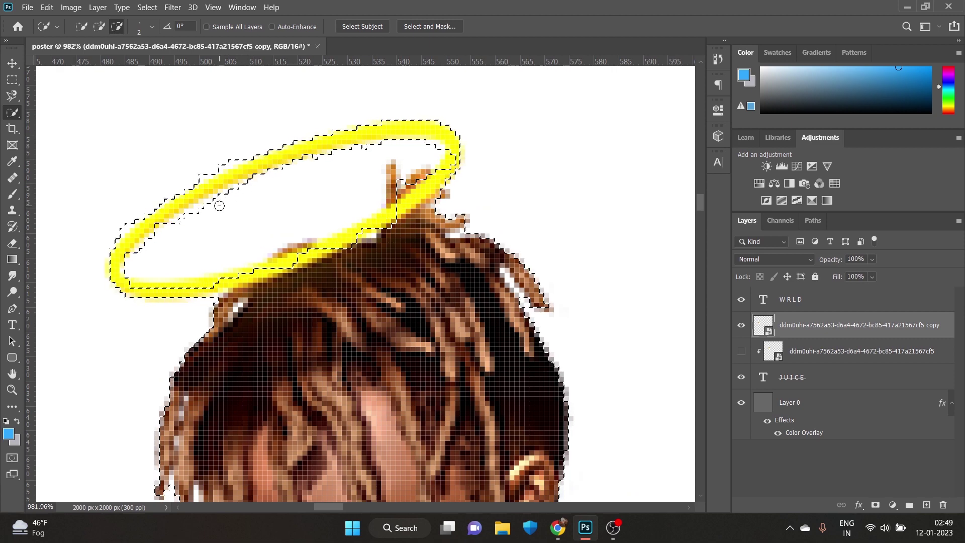
mouse_move(211, 184)
left_mouse_down()
mouse_move(200, 174)
mouse_move(120, 230)
mouse_move(151, 248)
mouse_move(130, 267)
left_mouse_up()
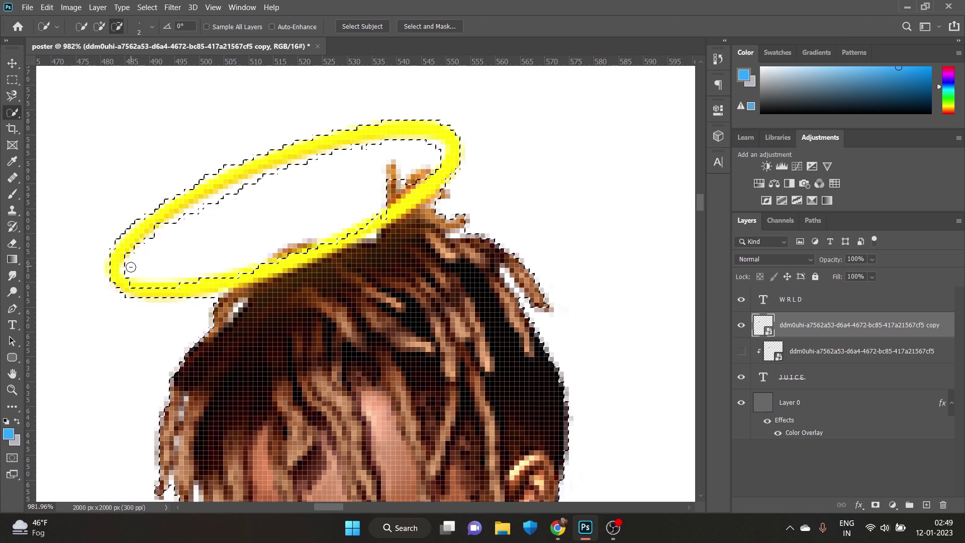
scroll(395, 196, "down", 8)
scroll(394, 196, "down", 2)
scroll(395, 196, "up", 2)
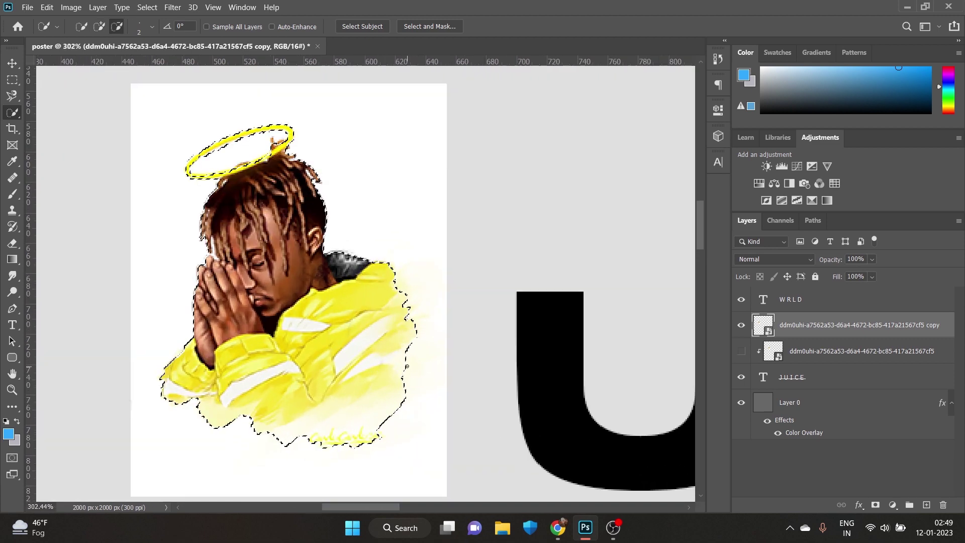
scroll(406, 364, "down", 3)
Undo the accidental layer copy to restore the figure selection and begin edge refinement.
key("ctrl+j")
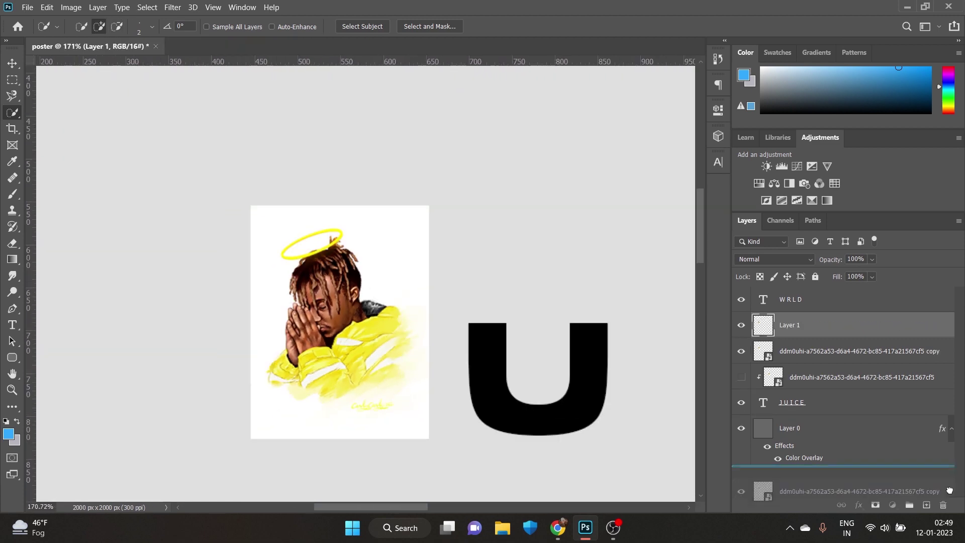
left_click_drag(852, 347, 943, 505)
scroll(475, 351, "down", 2)
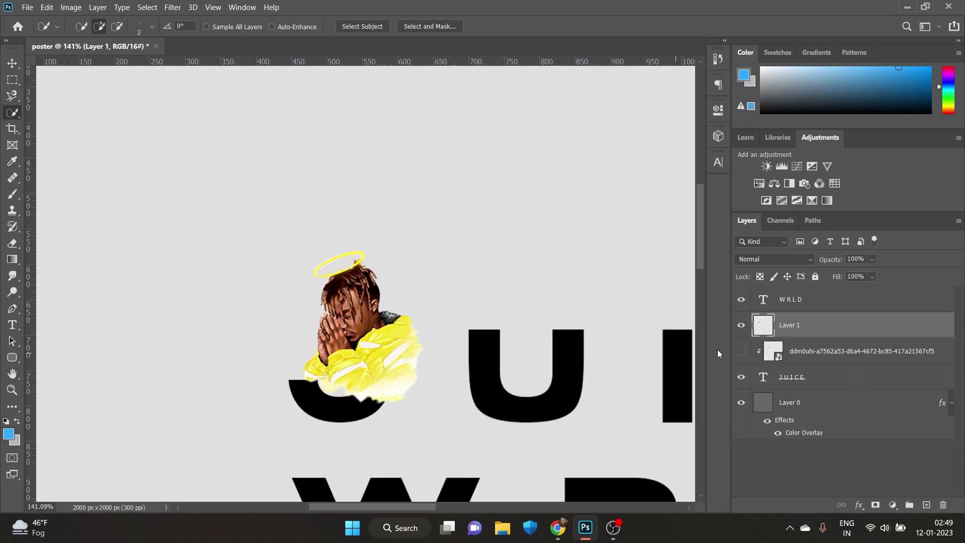
key("ctrl+z")
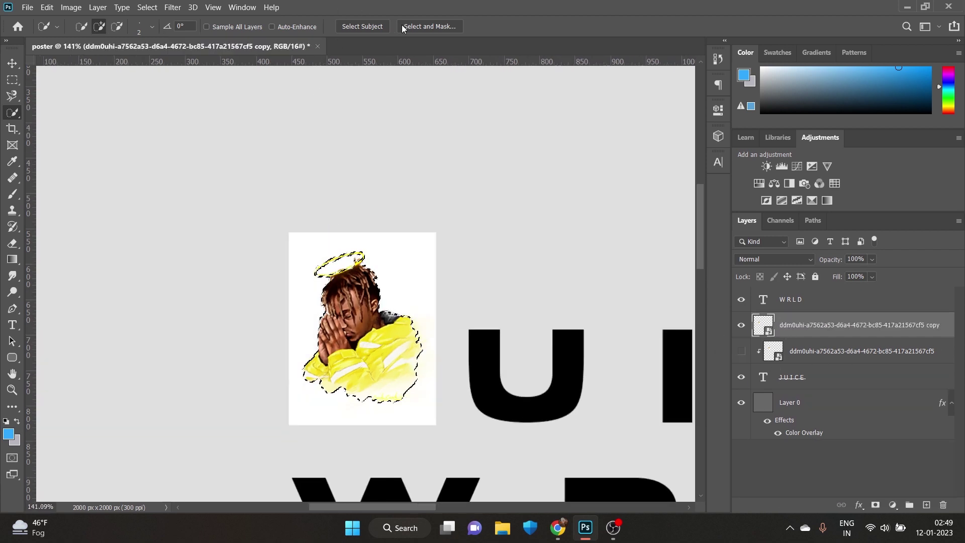
left_click(430, 27)
Refine edges (Smooth 13, Contrast 37%, Shift Edge -11%) to a new layer; delete the uncut copy.
left_click_drag(791, 346, 830, 347)
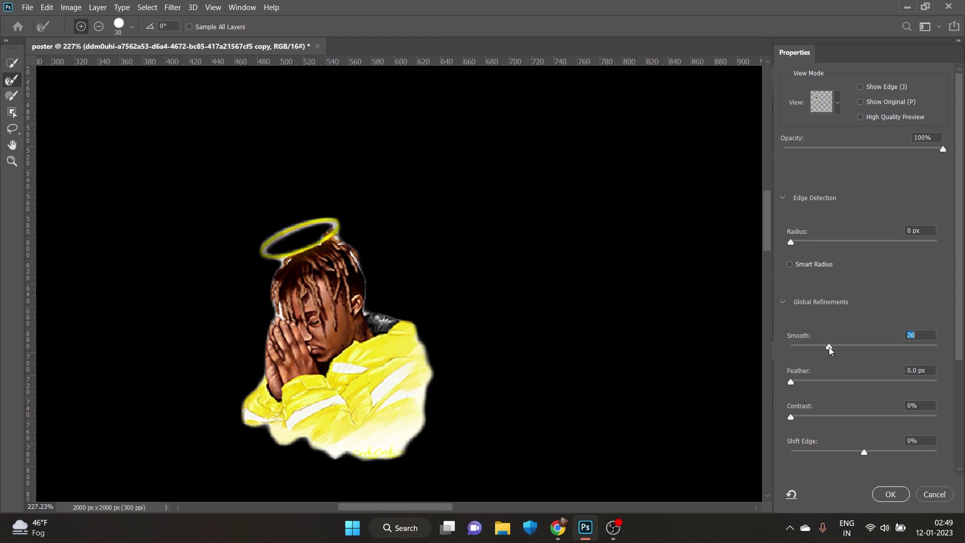
left_click_drag(865, 453, 848, 453)
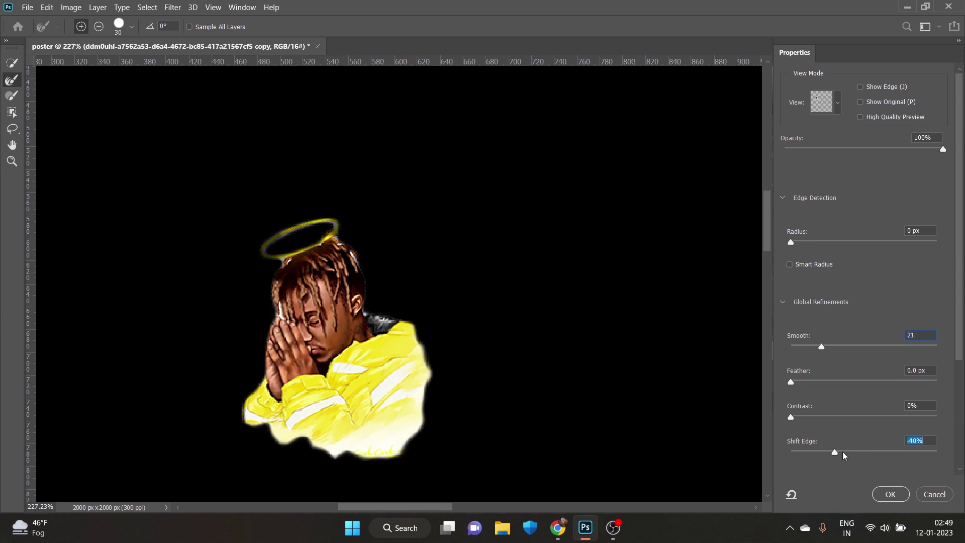
left_click_drag(791, 417, 881, 417)
left_click_drag(822, 346, 812, 357)
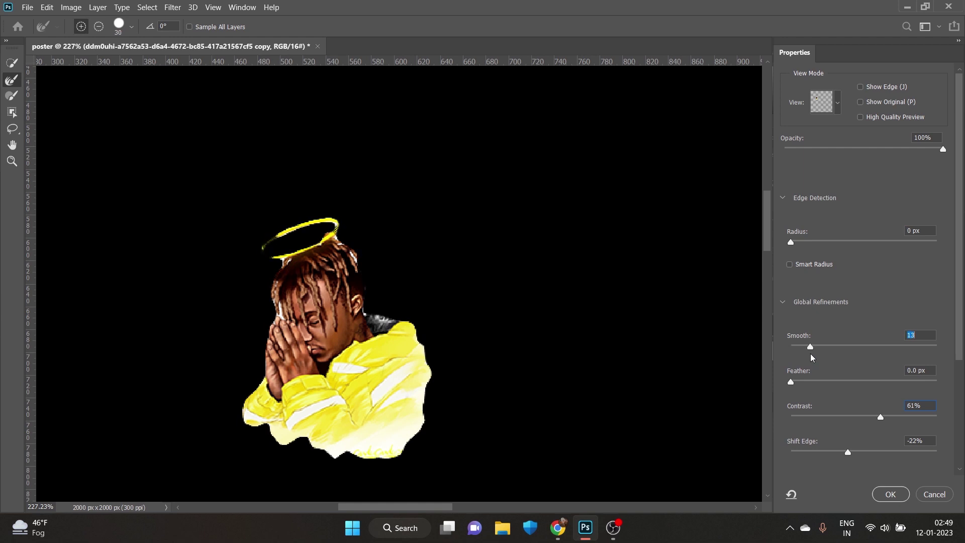
left_click_drag(879, 418, 845, 418)
left_click_drag(849, 453, 857, 453)
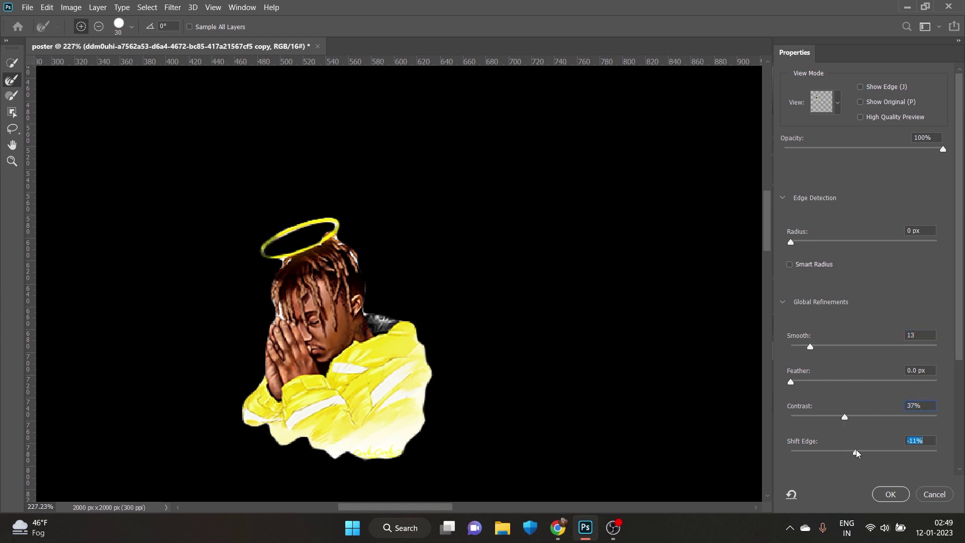
left_click(891, 495)
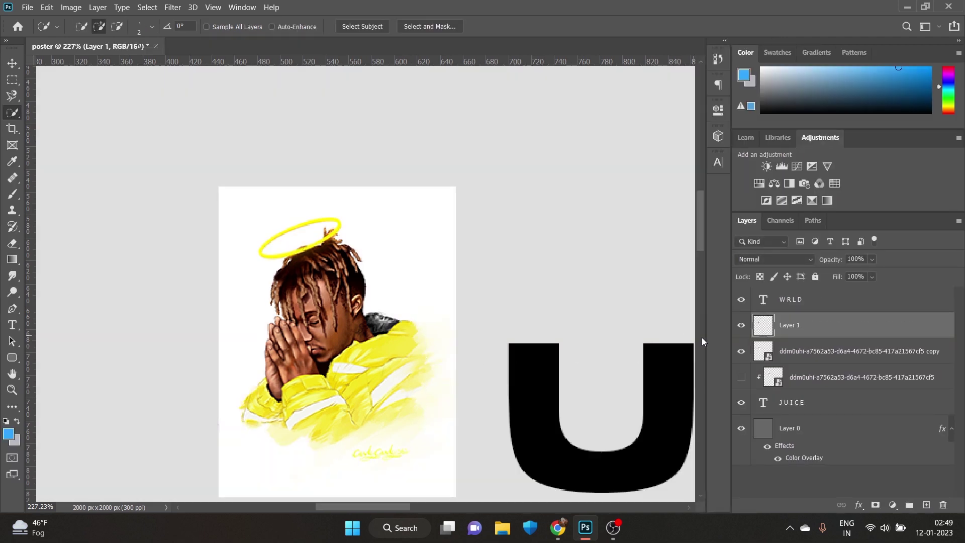
left_click_drag(796, 351, 943, 504)
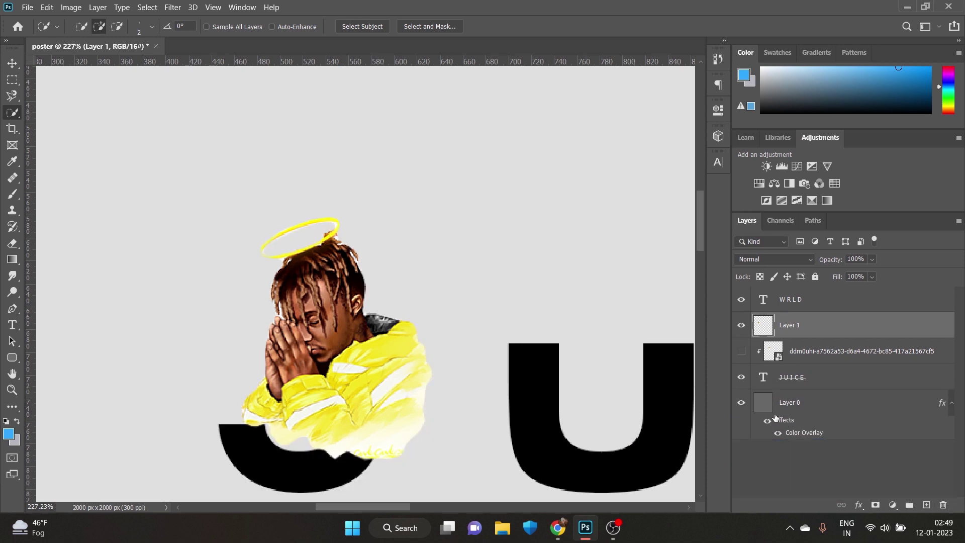
Add a layer mask to the cutout and try brushing out the lower jacket.
left_click(875, 504)
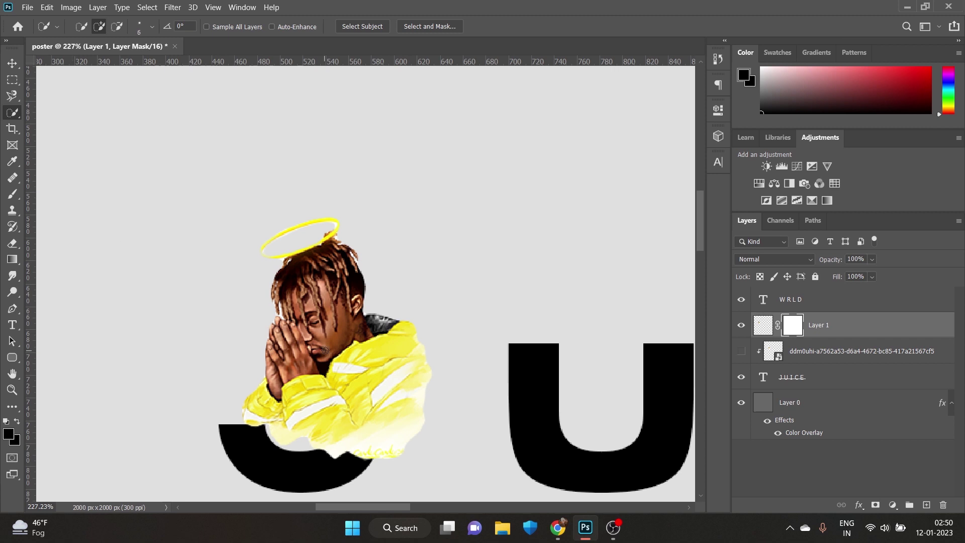
left_click(12, 194)
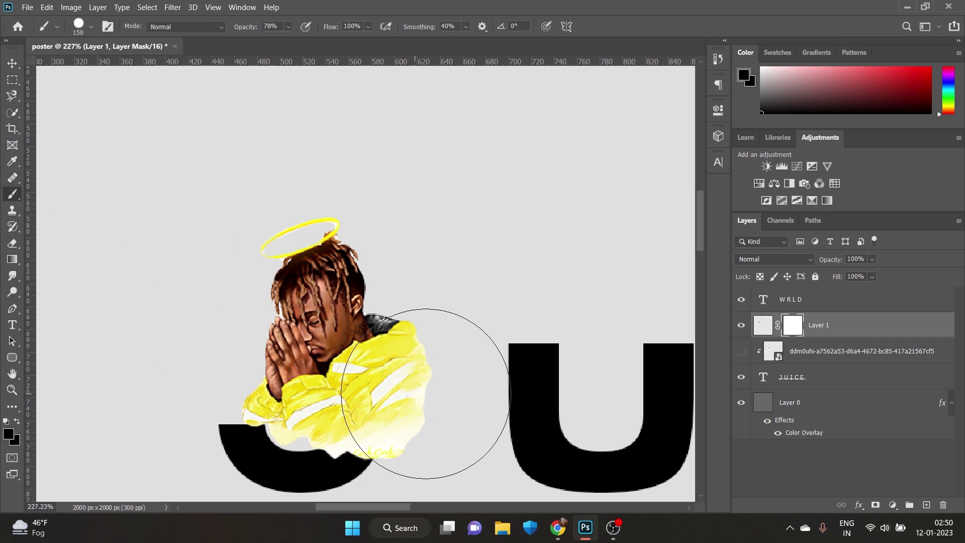
left_click_drag(426, 394, 184, 452)
left_click_drag(382, 382, 200, 457)
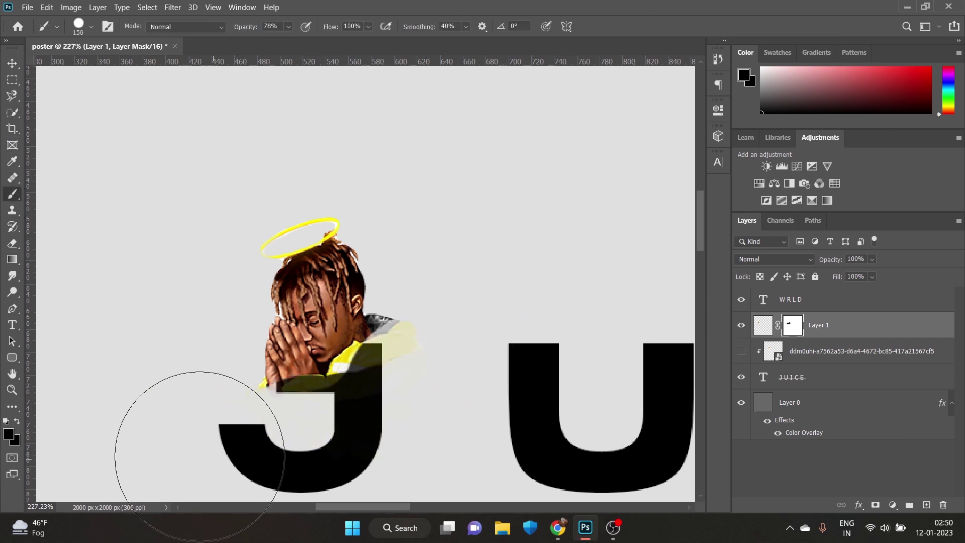
left_click(741, 351)
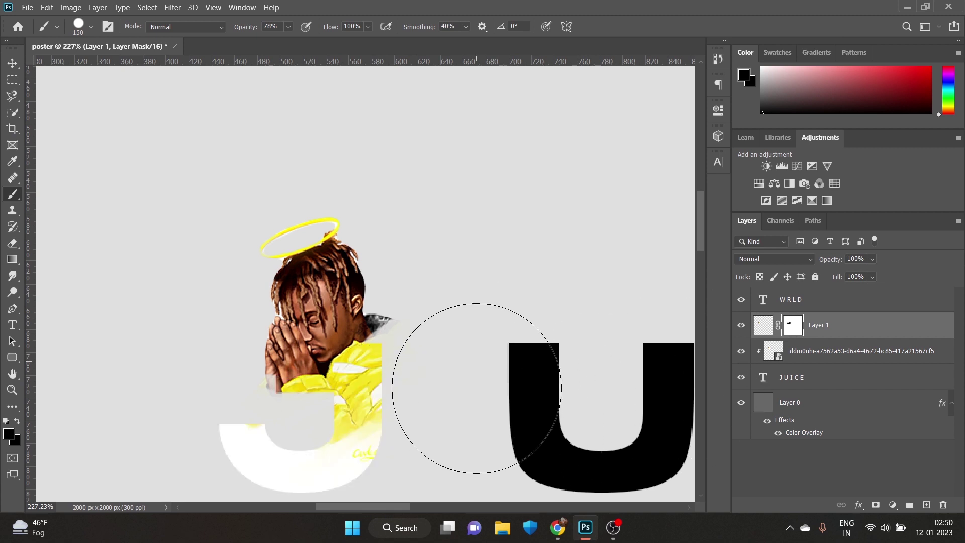
key("ctrl+z")
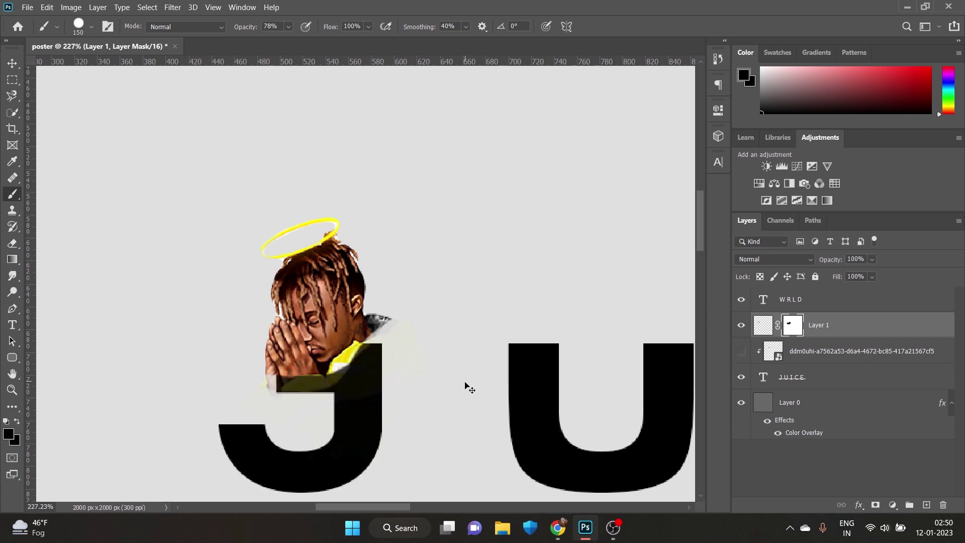
key("ctrl+z")
key("ctrl+z")
key("ctrl+z")
key("ctrl+z")
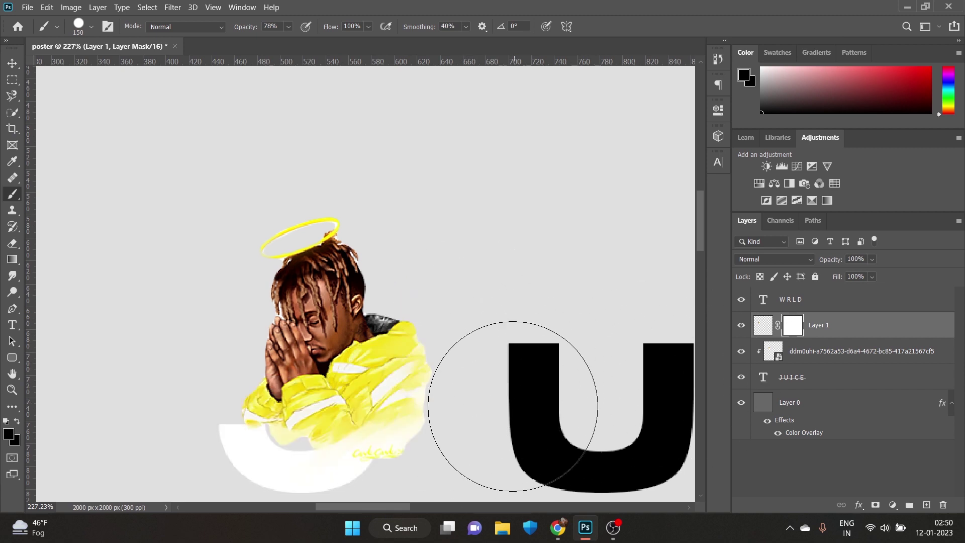
Paint black on the mask to hide the jacket's lower part over the J.
left_click_drag(172, 443, 565, 442)
scroll(421, 431, "down", 5)
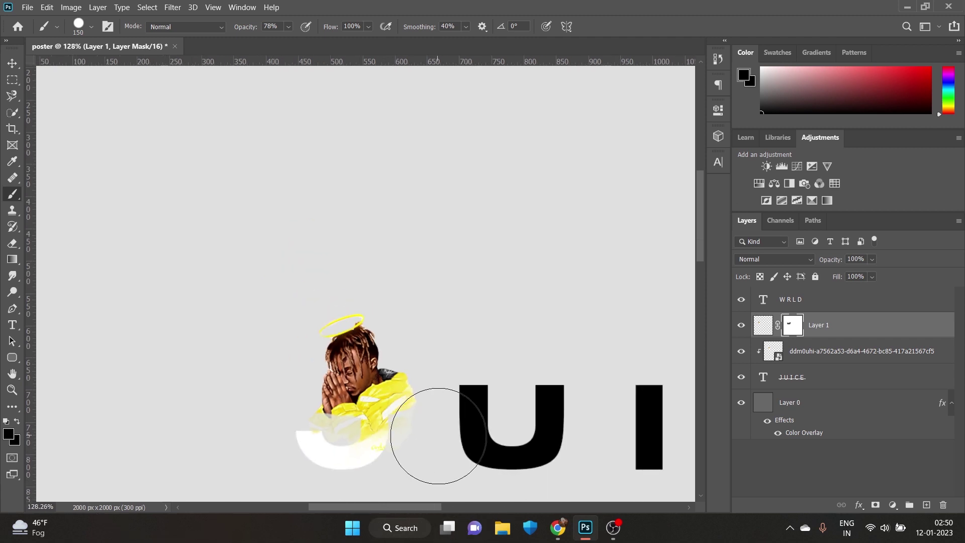
scroll(439, 436, "up", 3)
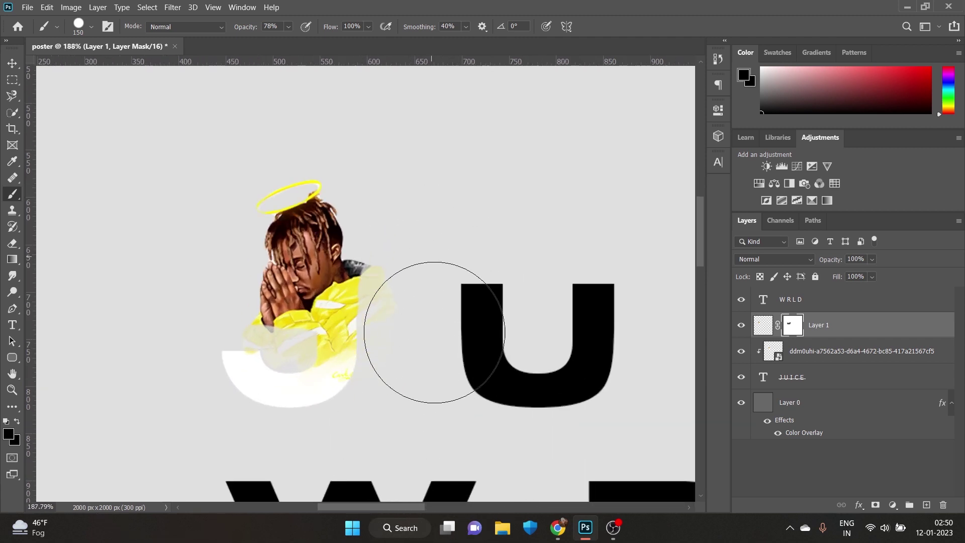
mouse_move(434, 332)
left_mouse_down()
mouse_move(431, 264)
mouse_move(409, 347)
mouse_move(418, 252)
mouse_move(431, 267)
left_mouse_up()
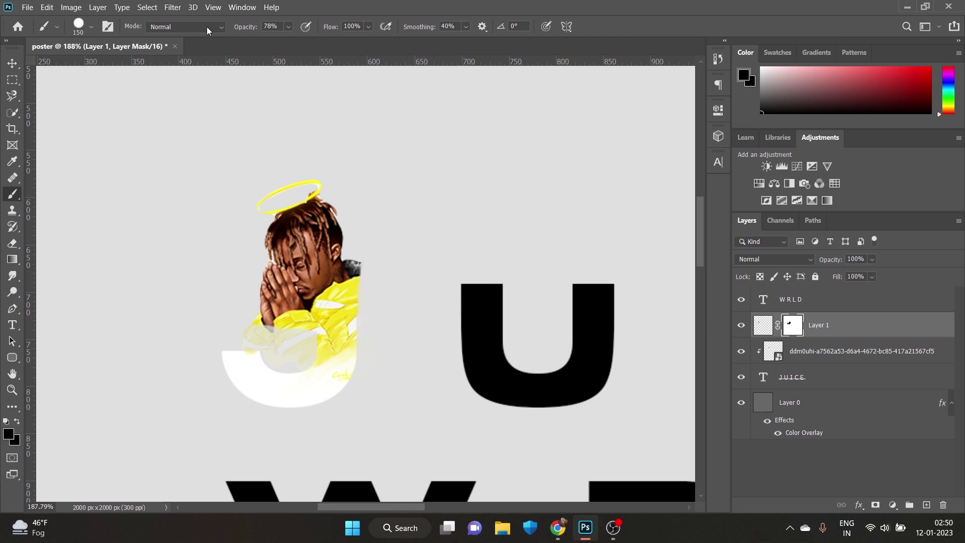
Raise brush opacity to 100%, hide remaining yellow jacket by the J, then select the photo layer.
left_click(91, 27)
left_click(290, 27)
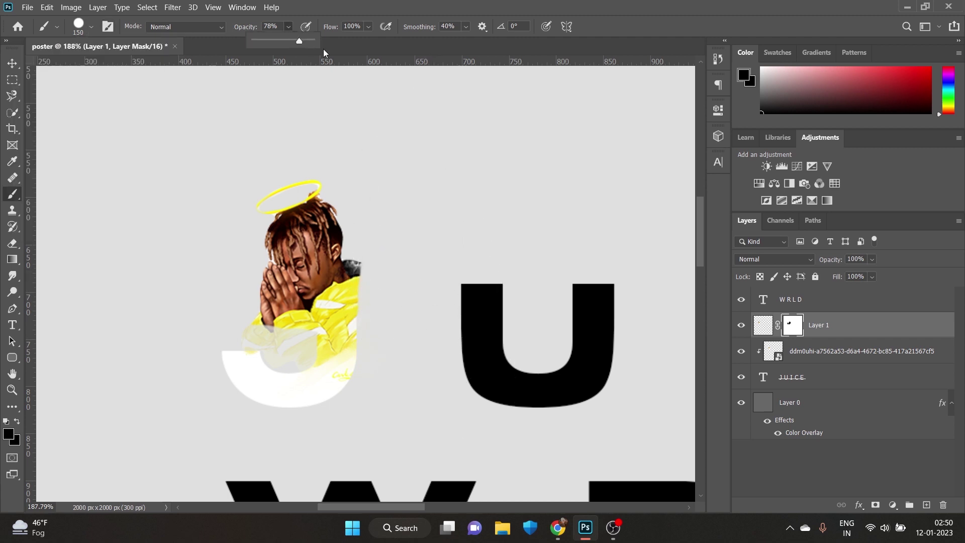
left_click_drag(324, 52, 326, 50)
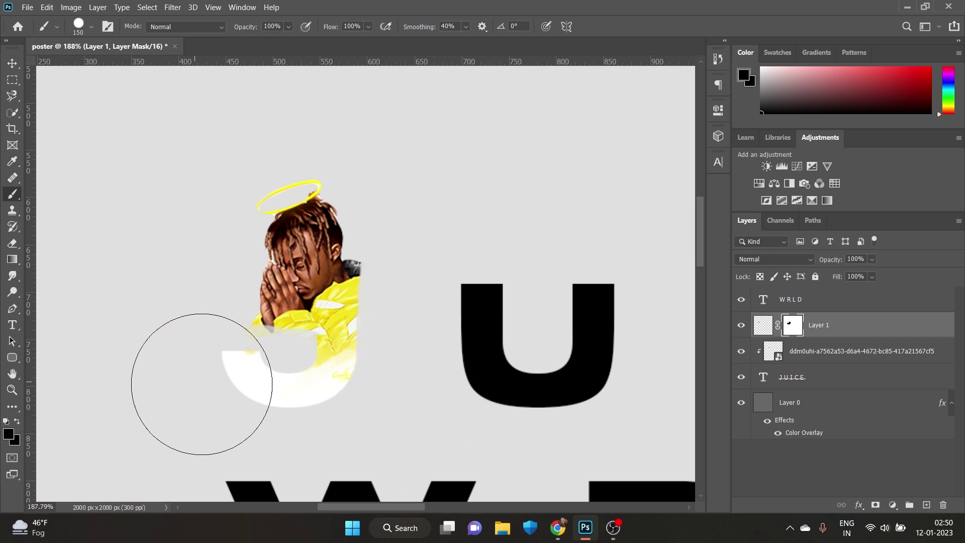
mouse_move(201, 384)
left_mouse_down()
mouse_move(317, 374)
mouse_move(261, 381)
left_mouse_up()
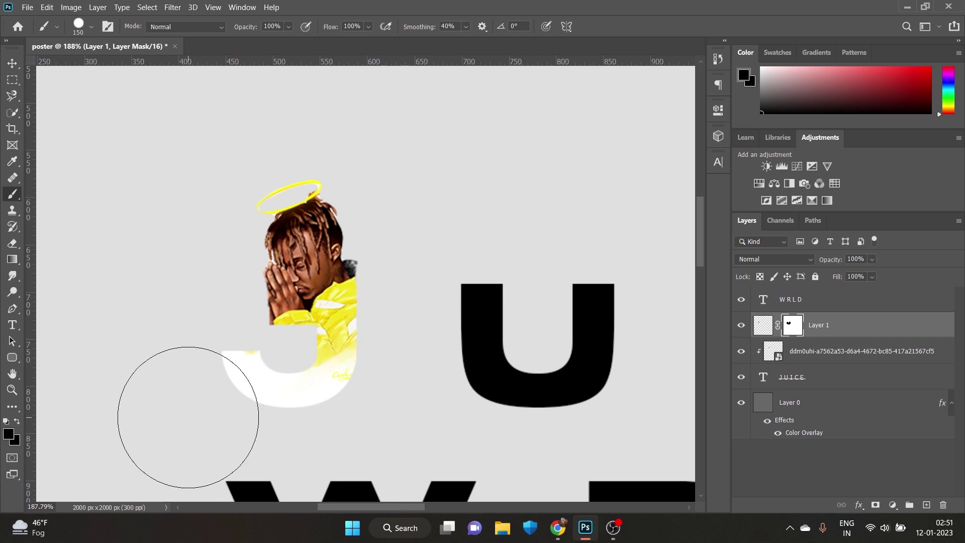
scroll(187, 420, "down", 5)
scroll(320, 377, "up", 2)
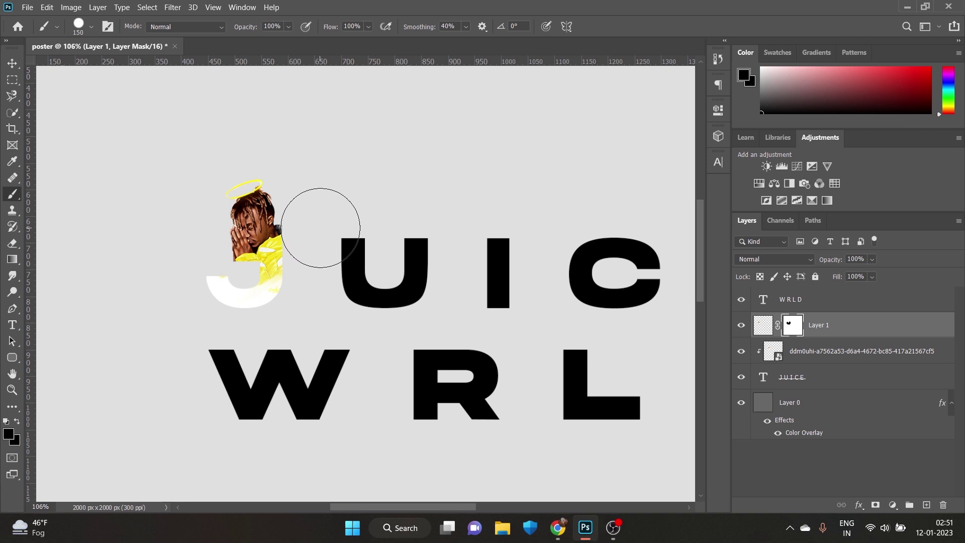
left_click(820, 351)
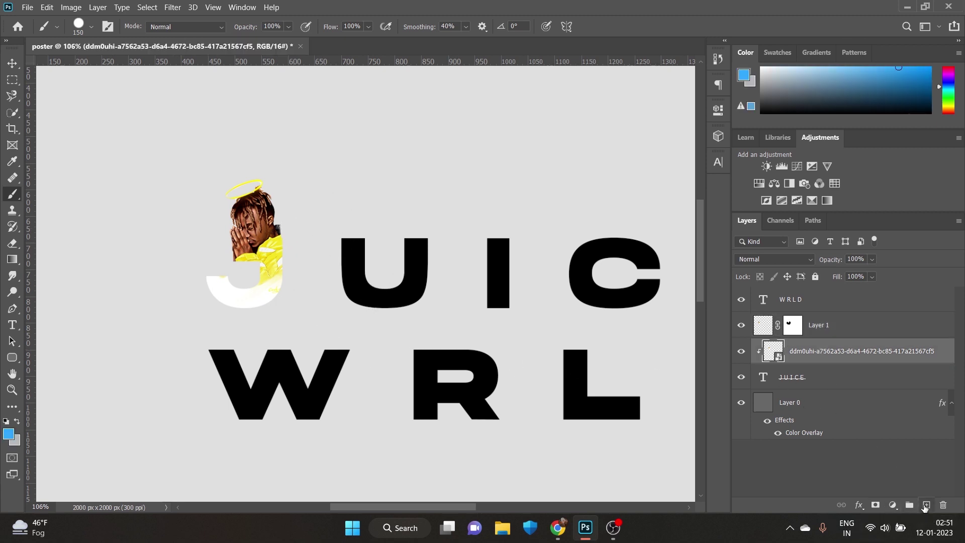
Add a new empty layer above the photo and set the foreground colour to black (000000).
left_click(927, 505)
left_click(9, 433)
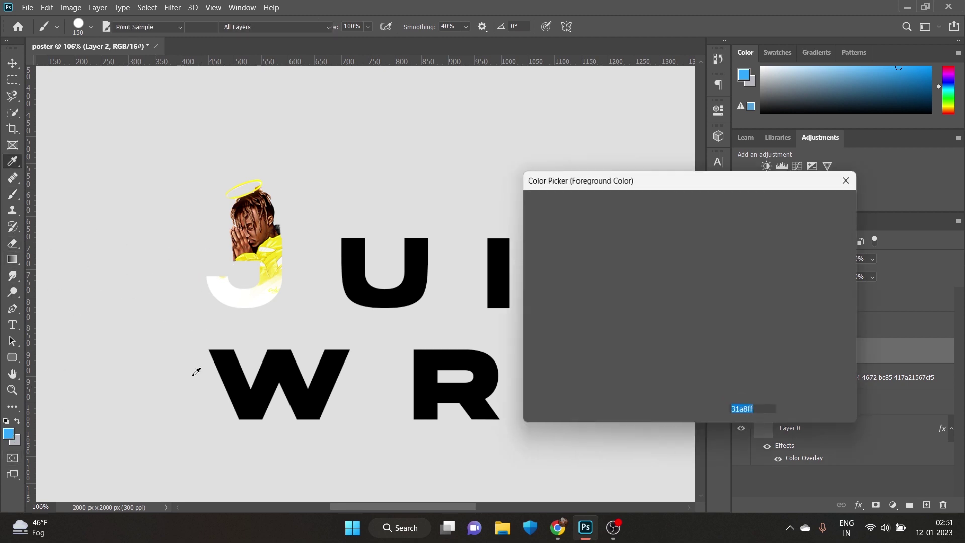
type("000000")
left_click(830, 204)
left_click(323, 300)
left_click_drag(323, 301, 291, 334)
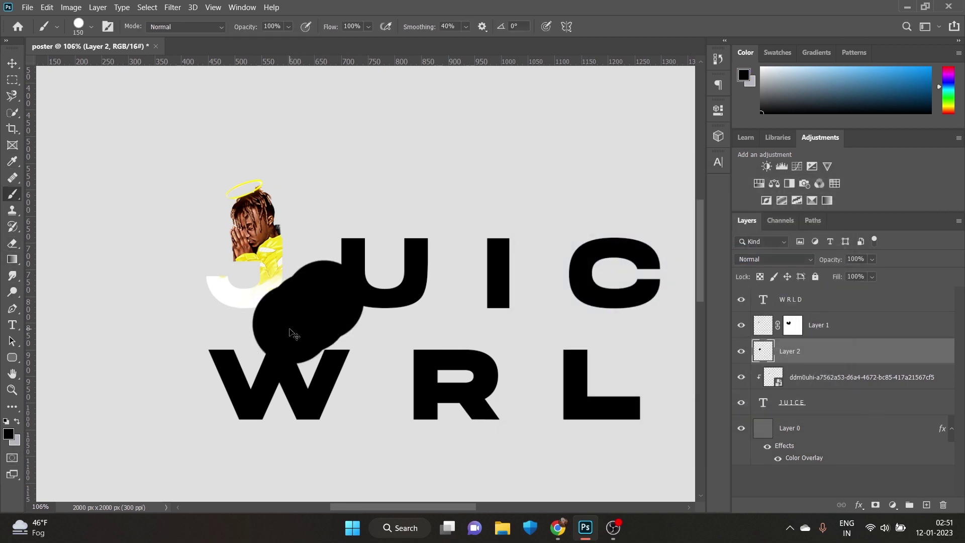
key("ctrl+z")
left_click(269, 288)
key("ctrl+z")
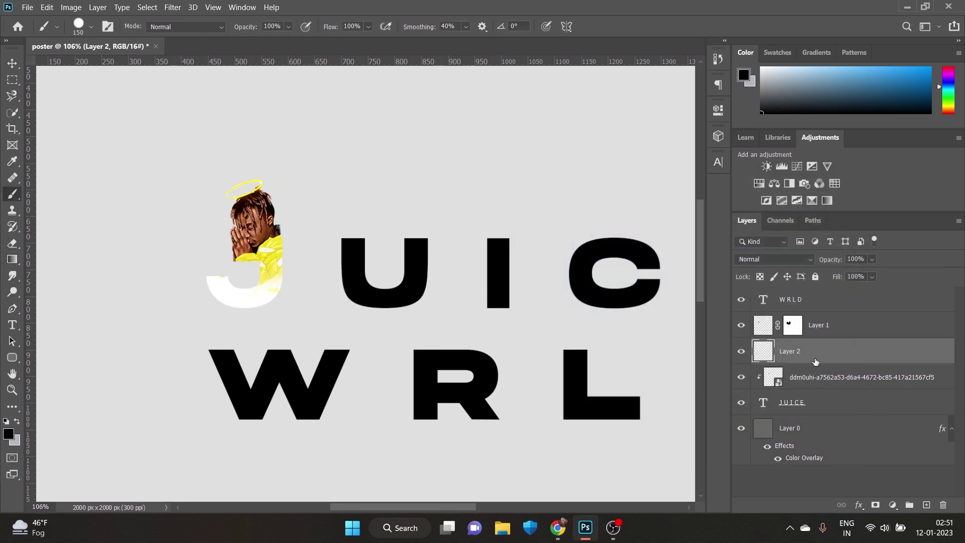
Clip Layer 2 to the photo and shade the J's bottom with soft, low-hardness dark strokes.
right_click(816, 361)
left_click(684, 231)
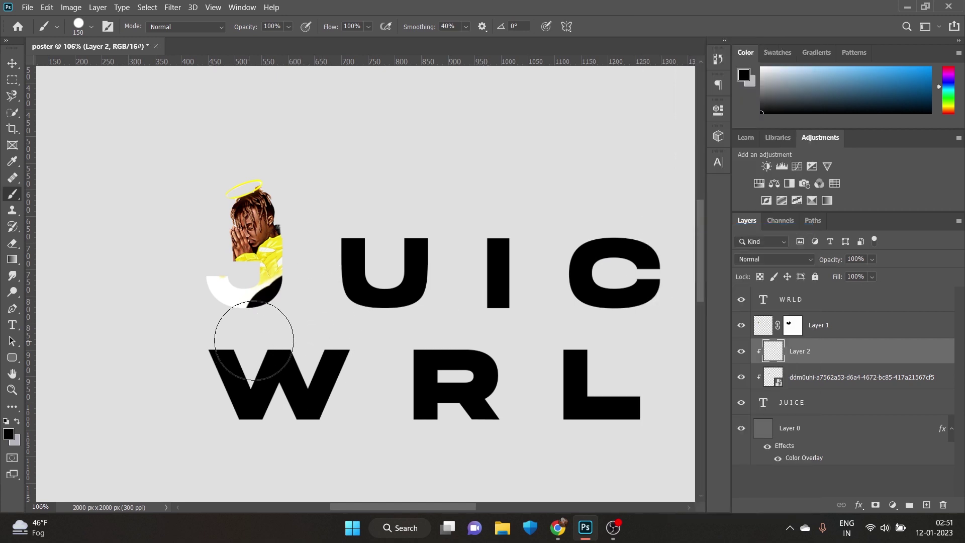
left_click(91, 28)
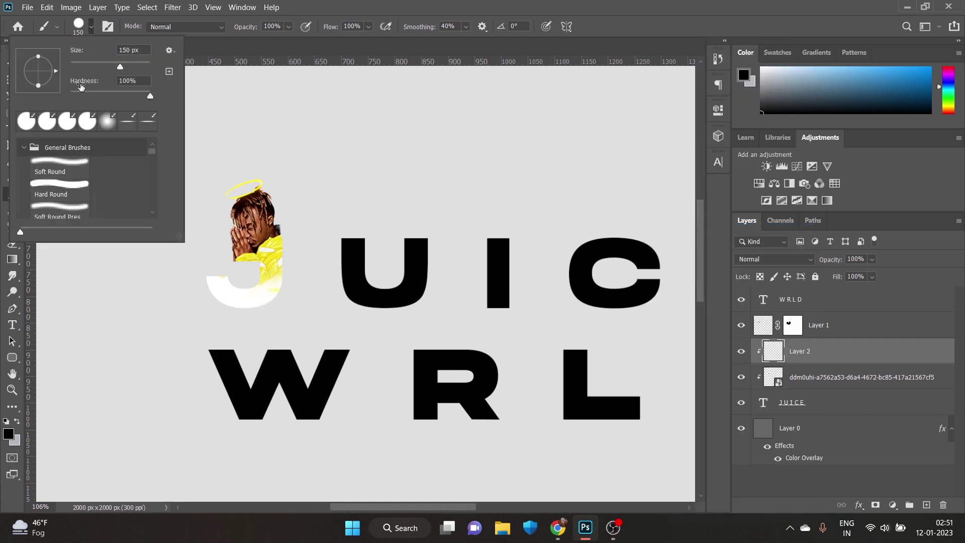
key("Return")
left_click_drag(304, 312, 248, 300)
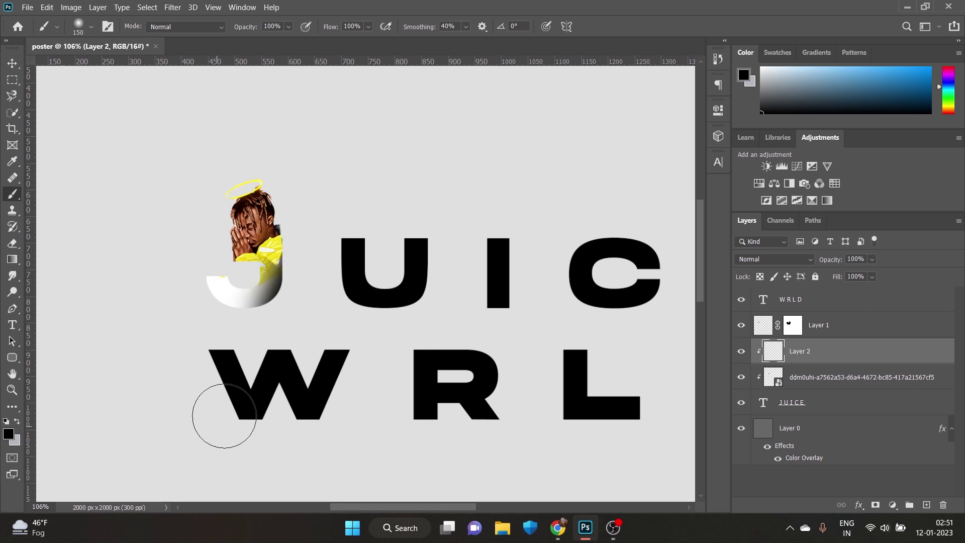
key("ctrl+z")
left_click_drag(205, 336, 291, 318)
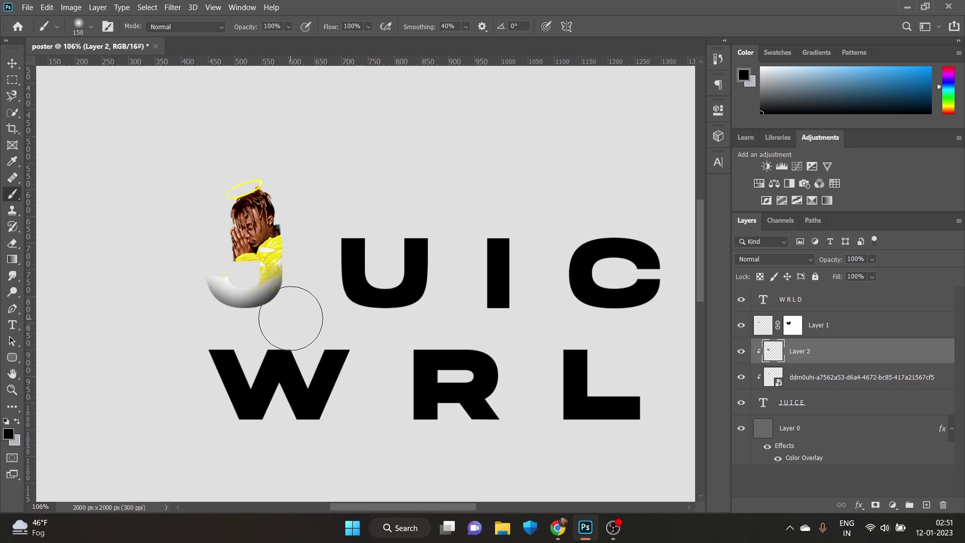
scroll(226, 281, "up", 5)
left_click_drag(233, 279, 216, 291)
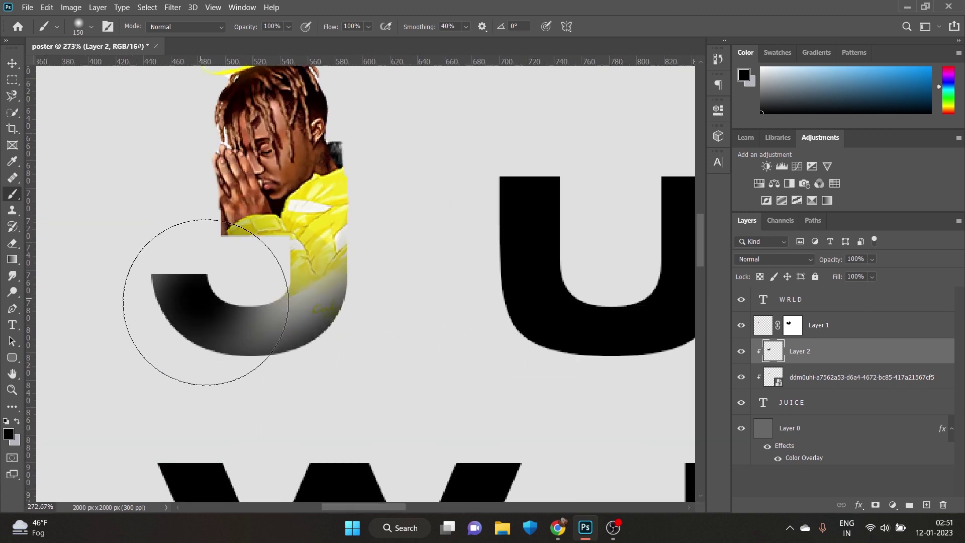
key("ctrl+z")
left_click(793, 326)
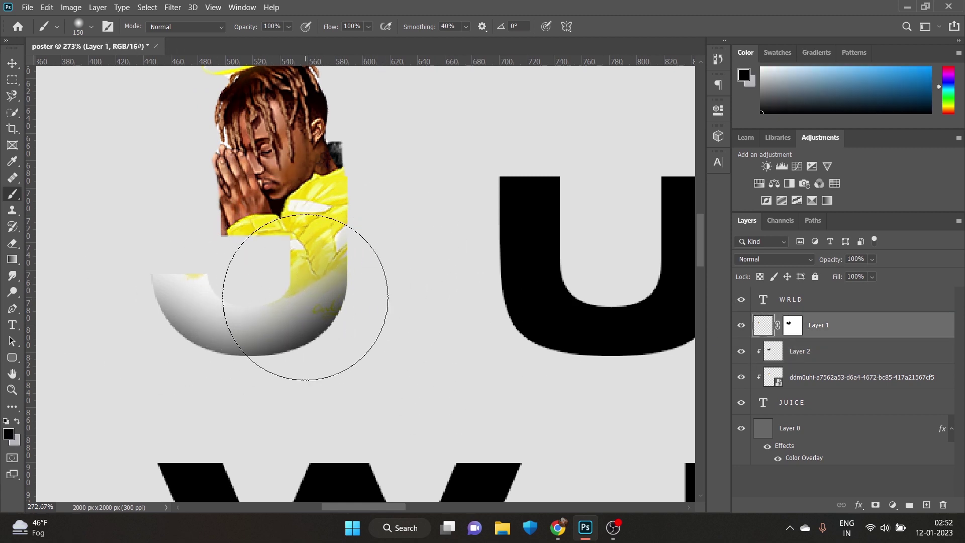
Undo the trial strokes and grey shading so the J is white, and reselect Layer 1's mask.
left_click(91, 26)
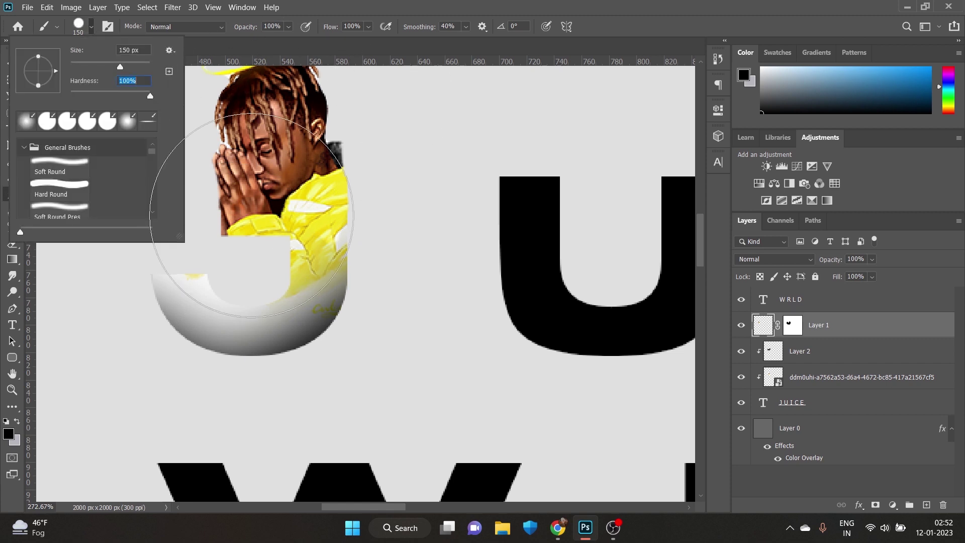
key("bracketleft")
key("bracketleft")
key("bracketleft")
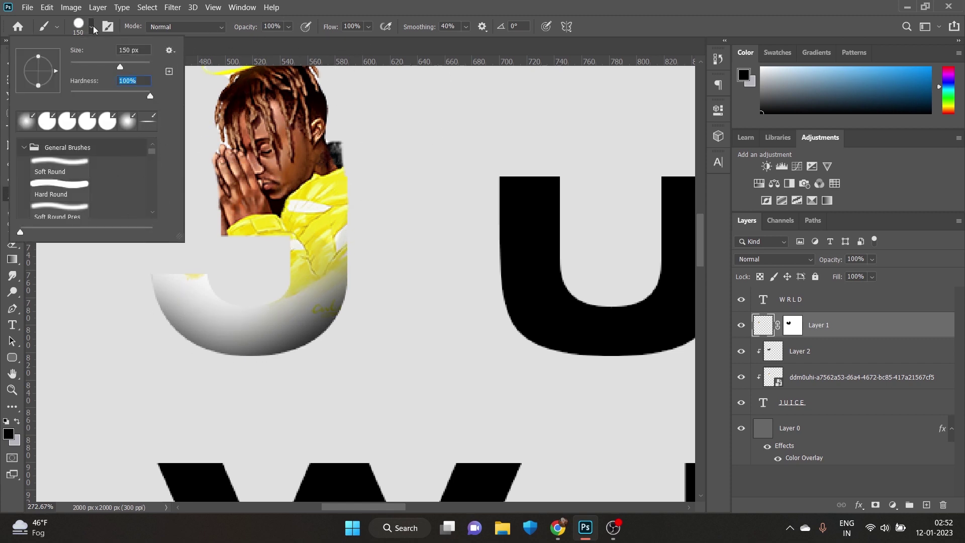
key("Return")
left_click_drag(281, 296, 358, 244)
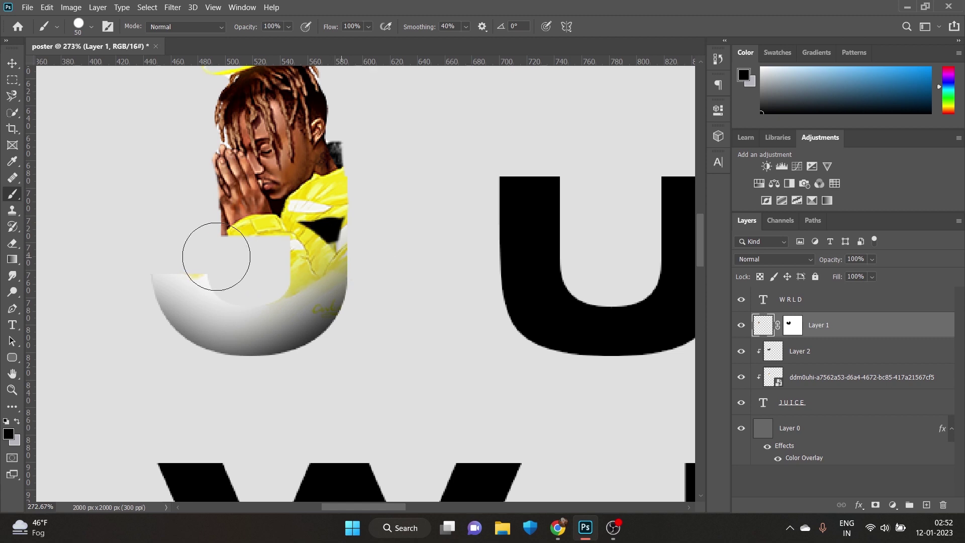
left_click_drag(287, 229, 277, 221)
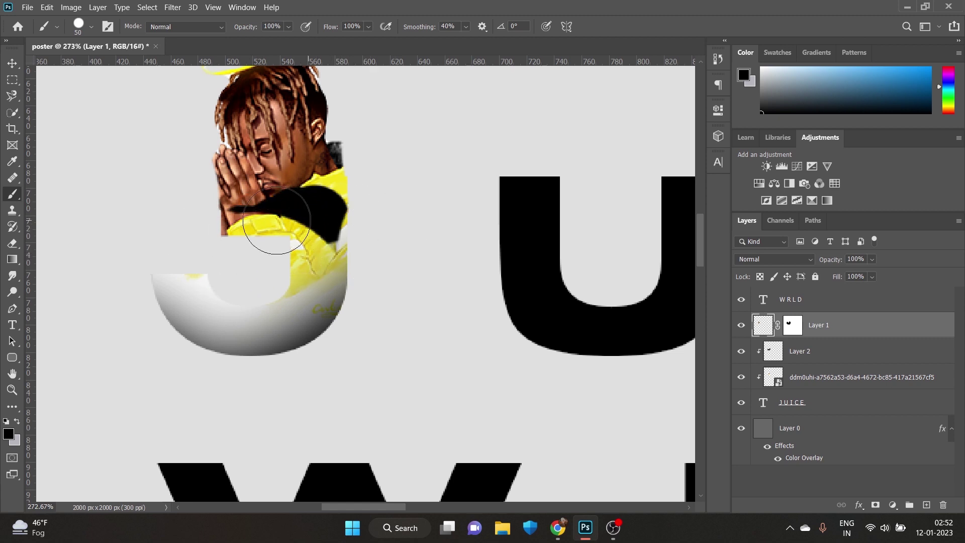
key("ctrl+z")
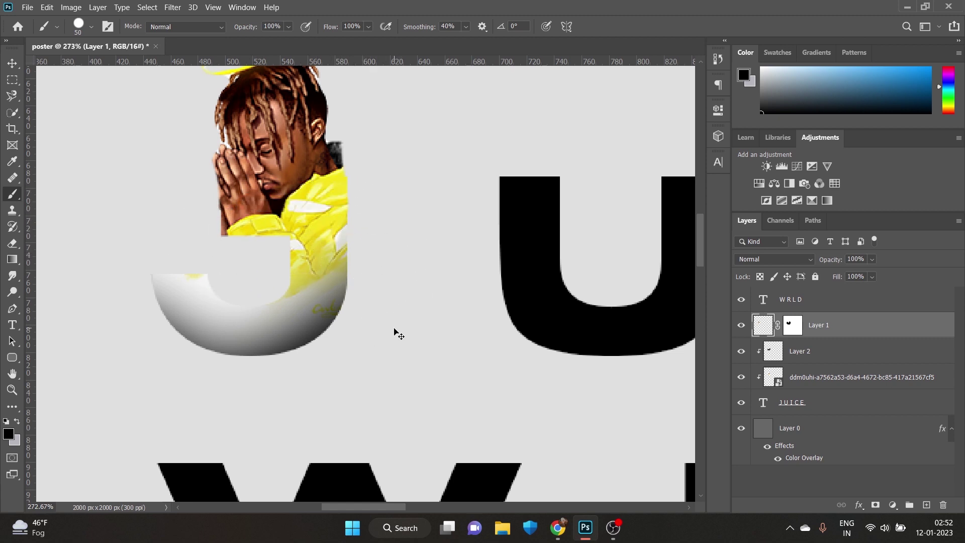
key("ctrl+z")
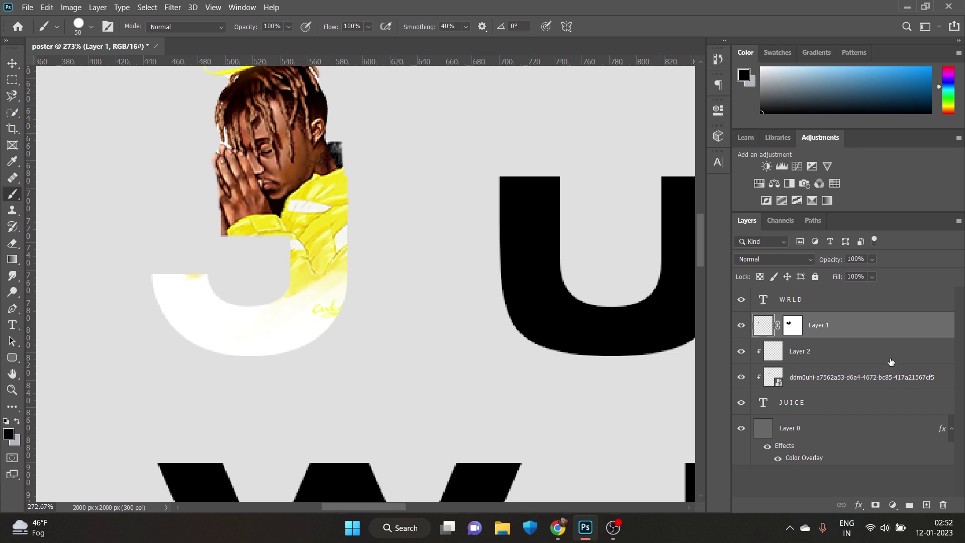
left_click(793, 326)
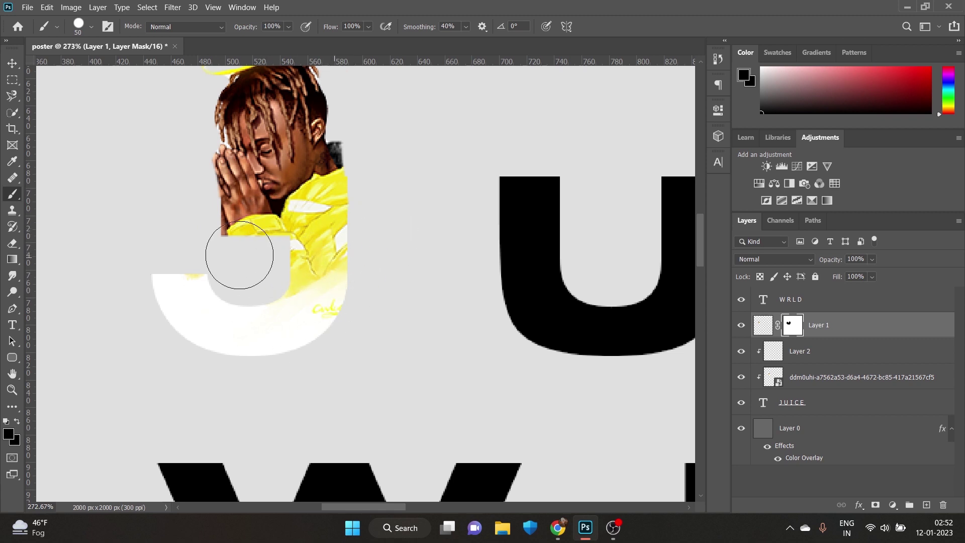
On Layer 2, shade the J's lower-left curve with soft black at 63% opacity and 52% flow.
left_click(813, 357)
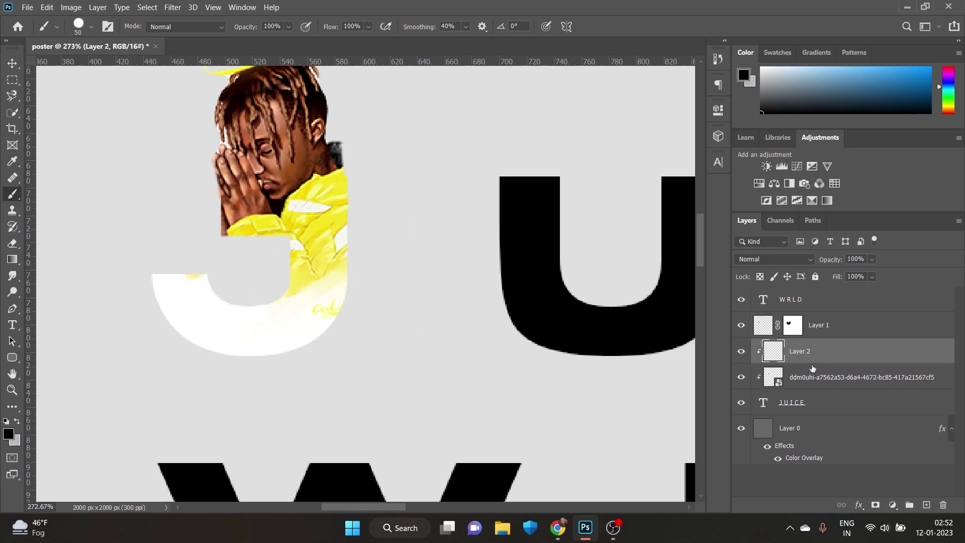
left_click(91, 28)
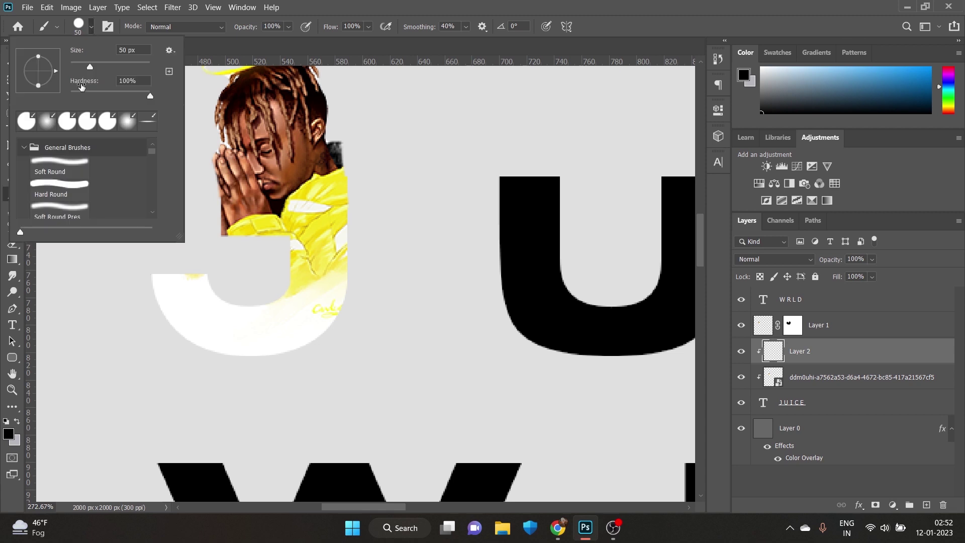
left_click_drag(151, 322, 312, 347)
key("ctrl+z")
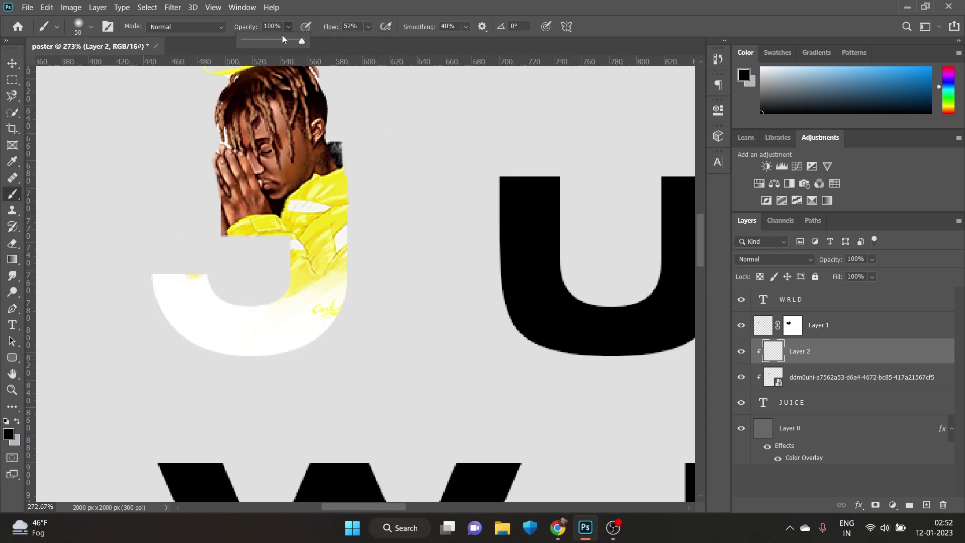
key("bracketright")
key("bracketright")
key("bracketright")
left_click_drag(121, 291, 138, 308)
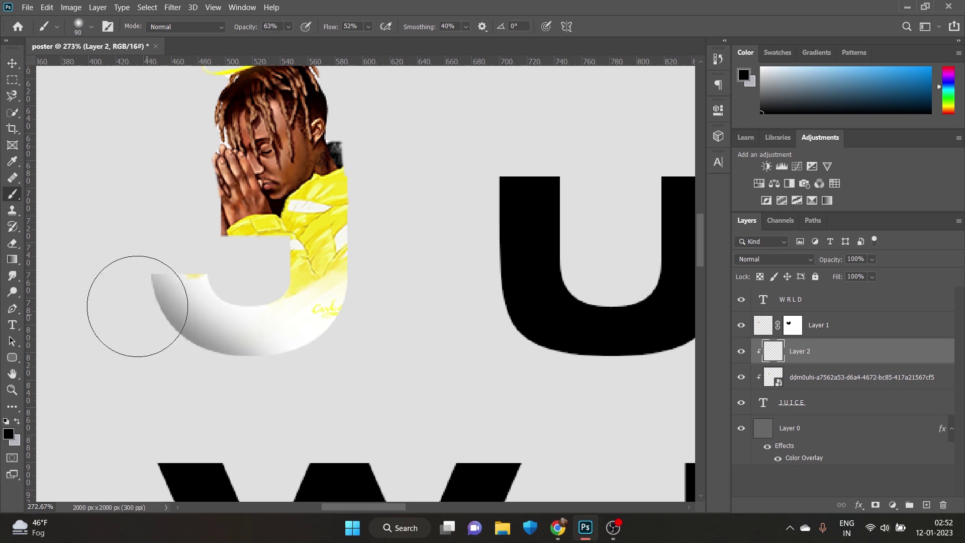
key("bracketleft")
key("bracketleft")
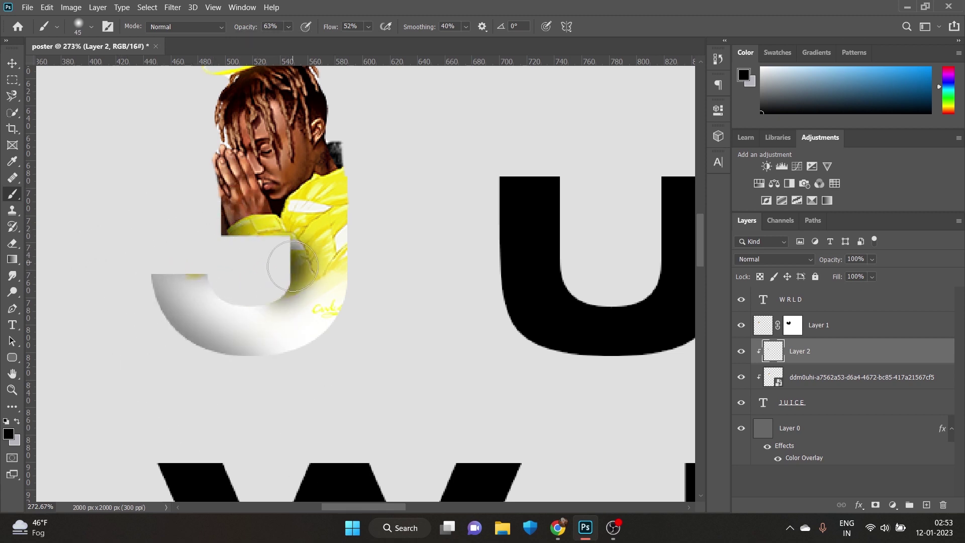
left_click_drag(284, 257, 280, 261)
mouse_move(182, 288)
left_mouse_down()
mouse_move(224, 387)
mouse_move(168, 323)
left_mouse_up()
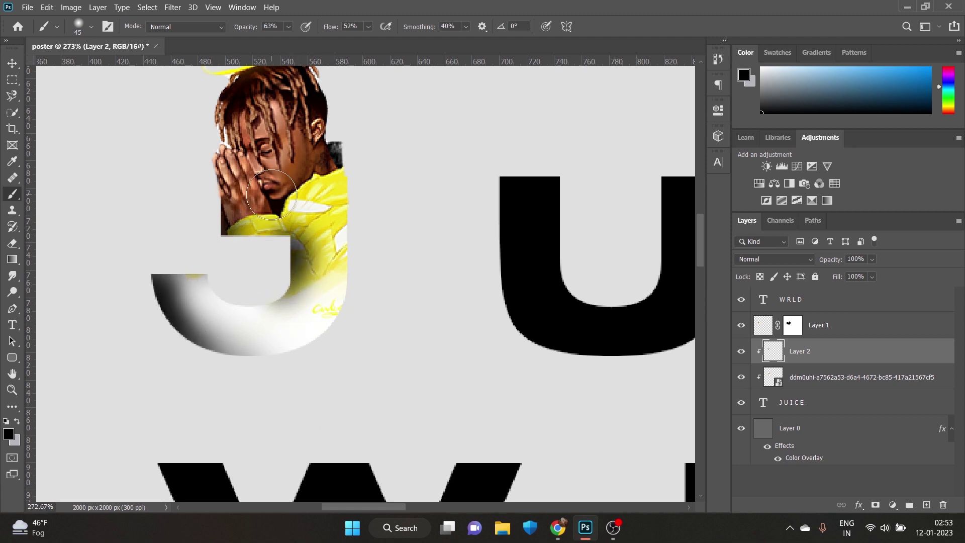
Add a new empty Layer 3 above Layer 1.
left_click(848, 336)
left_click(927, 505)
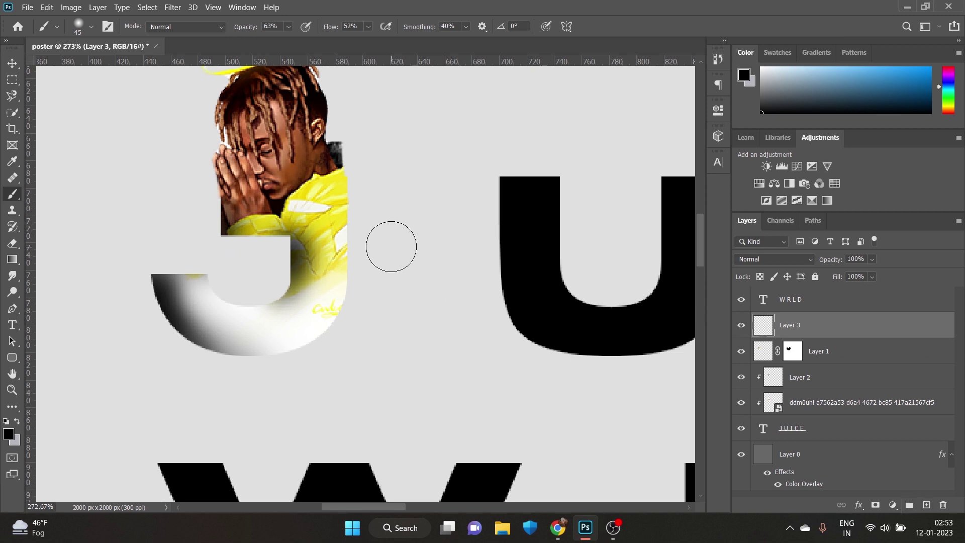
scroll(391, 246, "down", 5)
scroll(375, 211, "up", 4)
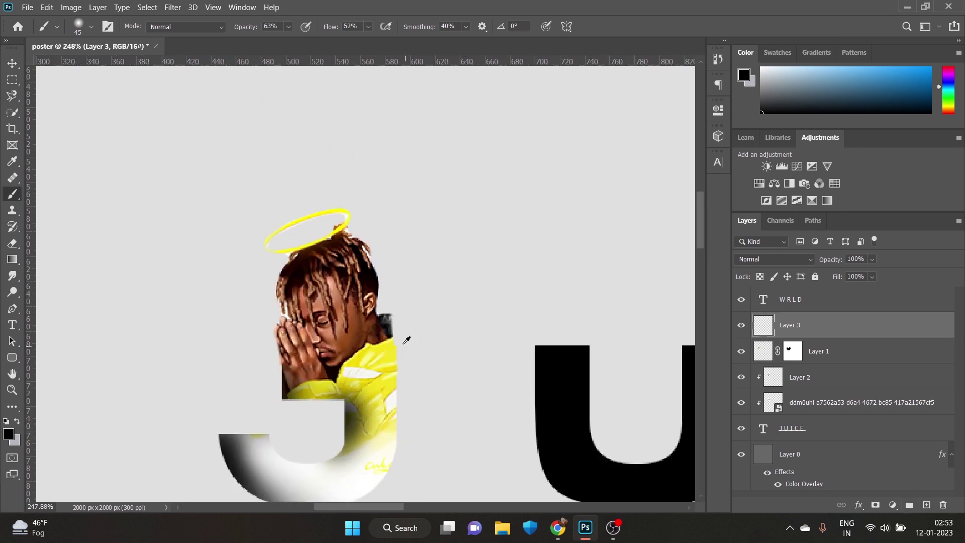
Move Layer 3 beneath the figure layer and paint a large soft grey shadow behind the figure.
key("bracketright")
left_click(356, 276)
key("ctrl+z")
left_click(347, 327)
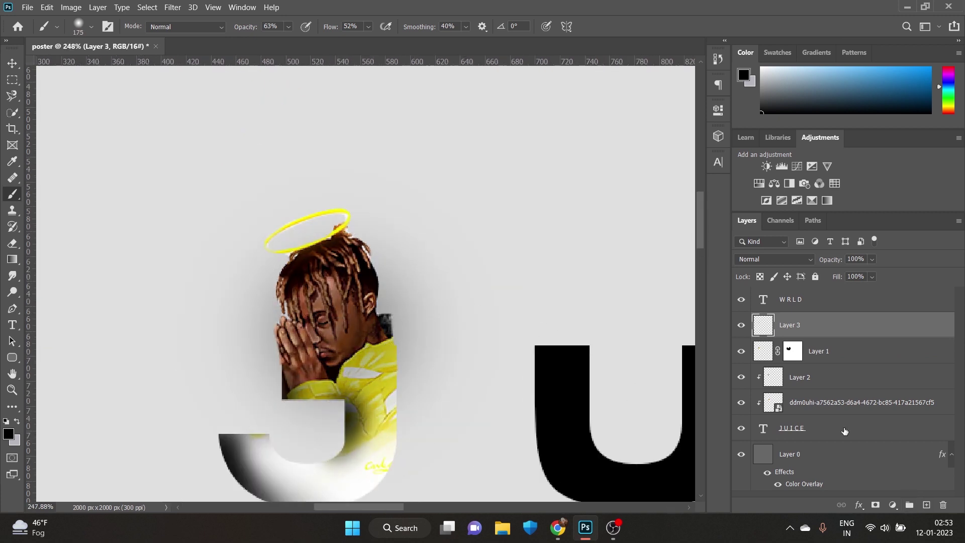
key("ctrl+z")
left_click_drag(829, 330, 829, 374)
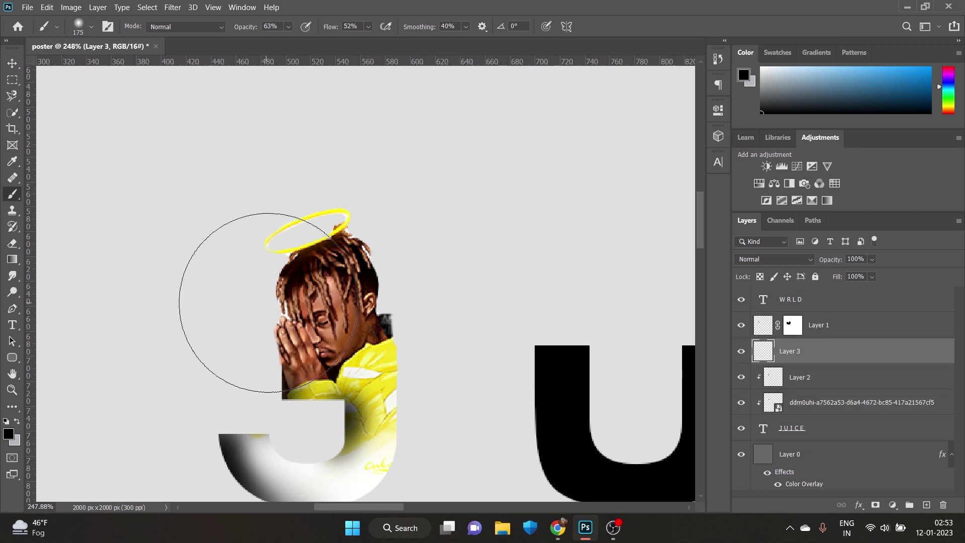
left_click(315, 306)
scroll(409, 420, "down", 4)
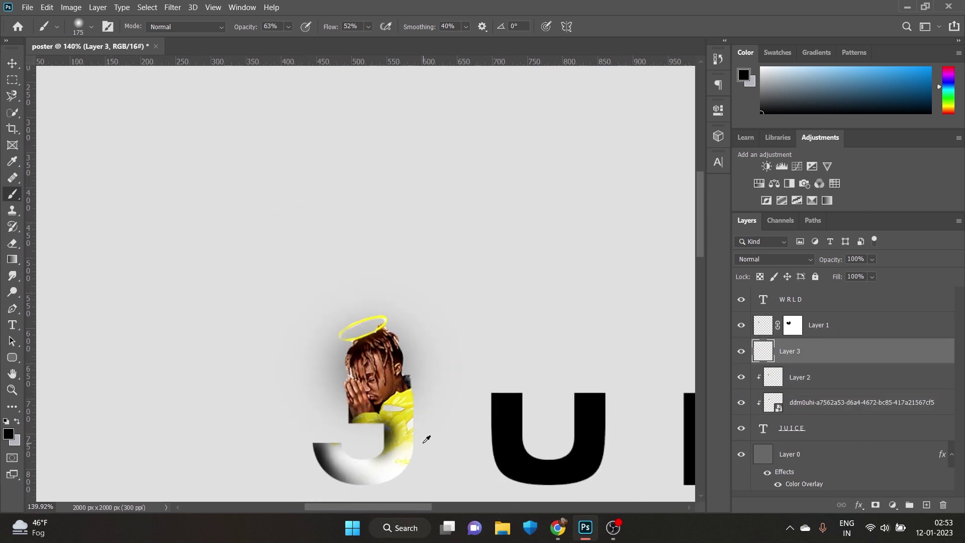
scroll(424, 438, "up", 3)
Lower the brush opacity to 34% and undo stray grey dabs around the halo.
key("ctrl+z")
key("ctrl+shift+z")
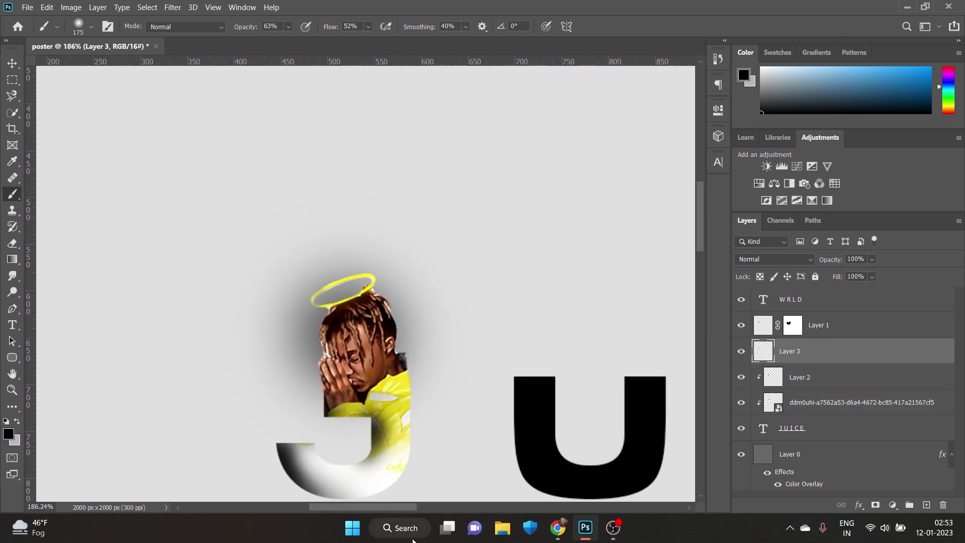
scroll(400, 447, "down", 4)
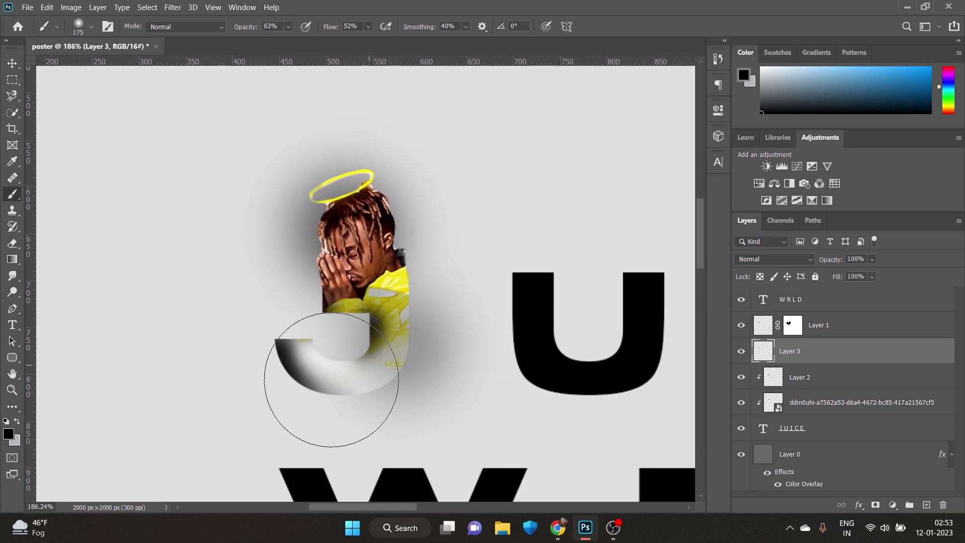
scroll(355, 345, "down", 3)
scroll(356, 345, "down", 3)
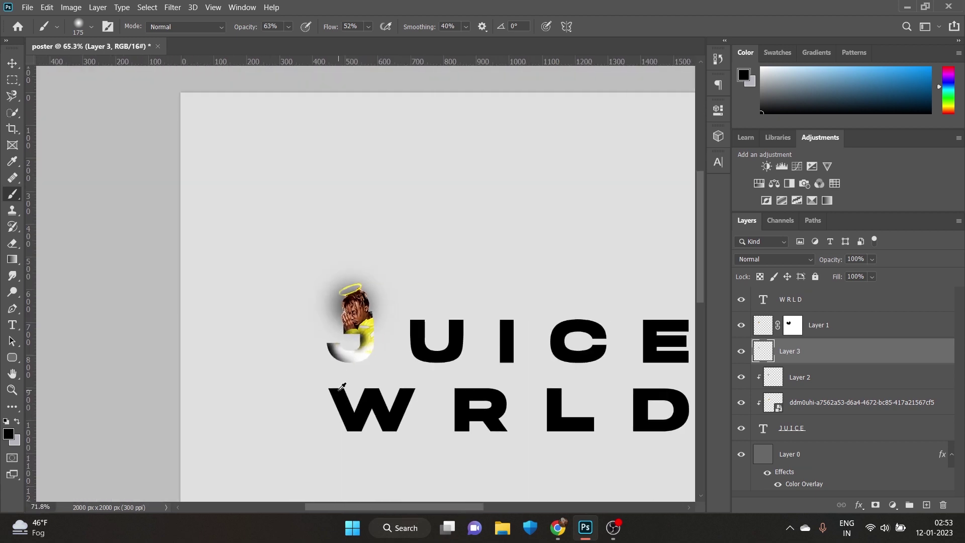
scroll(382, 393, "up", 2)
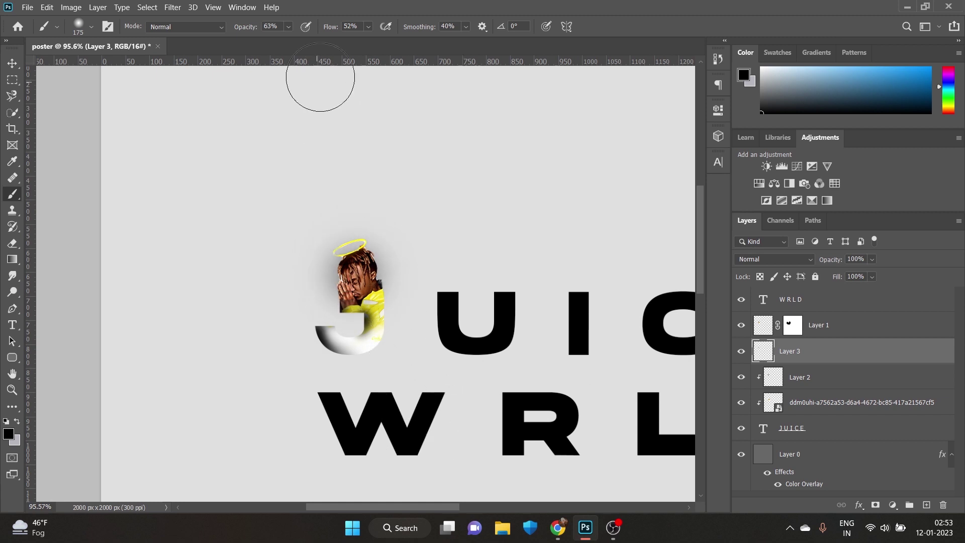
left_click_drag(295, 45, 279, 43)
left_click(343, 221)
key("ctrl+z")
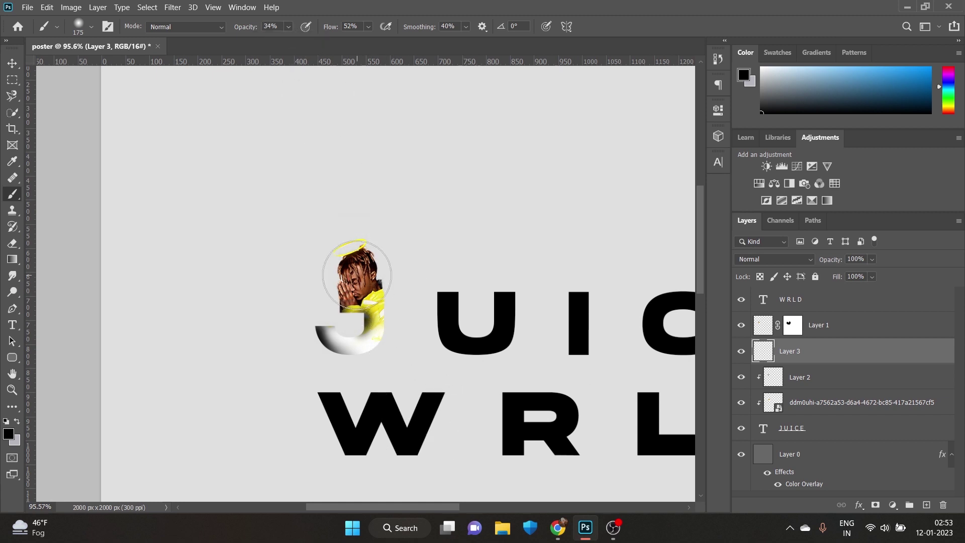
scroll(473, 348, "down", 3)
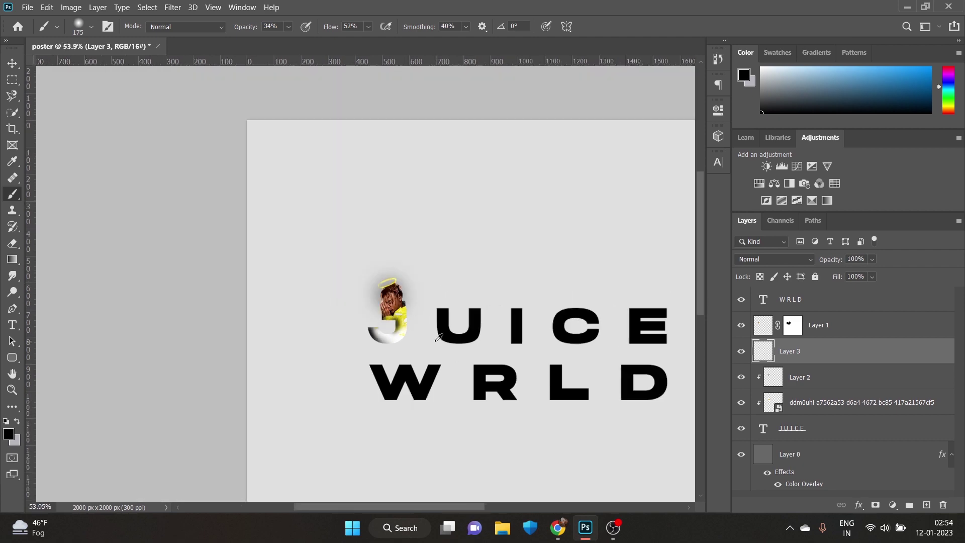
scroll(473, 349, "up", 3)
Place the black-and-white microphone photo in the poster and scale it down over the U.
left_click(586, 527)
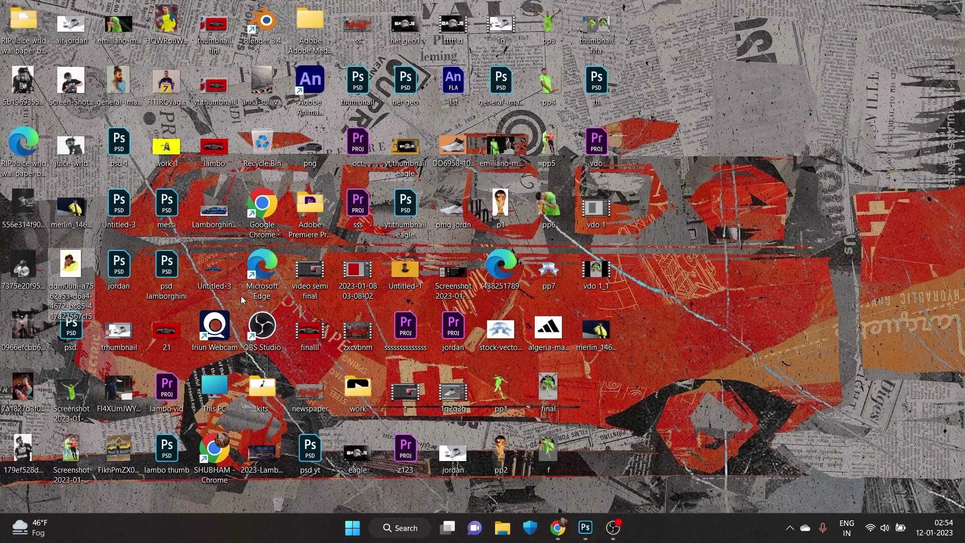
left_click(587, 526)
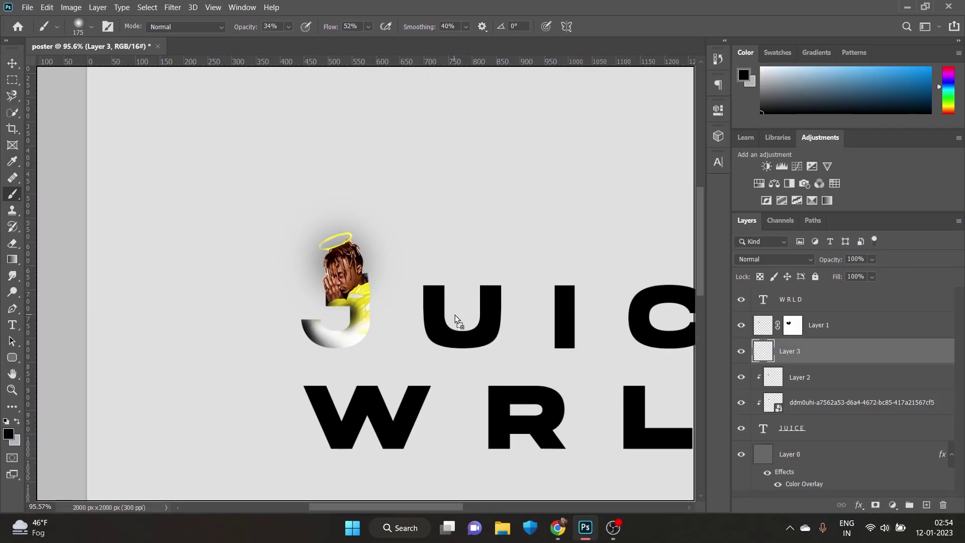
left_click_drag(589, 511, 454, 314)
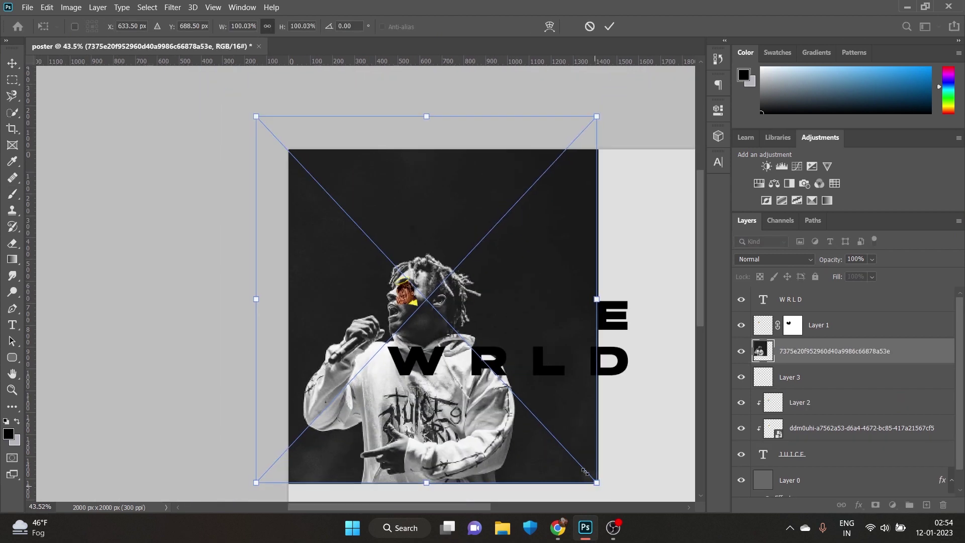
mouse_move(598, 483)
left_mouse_down()
mouse_move(397, 277)
mouse_move(530, 350)
mouse_move(489, 301)
mouse_move(508, 323)
left_mouse_up()
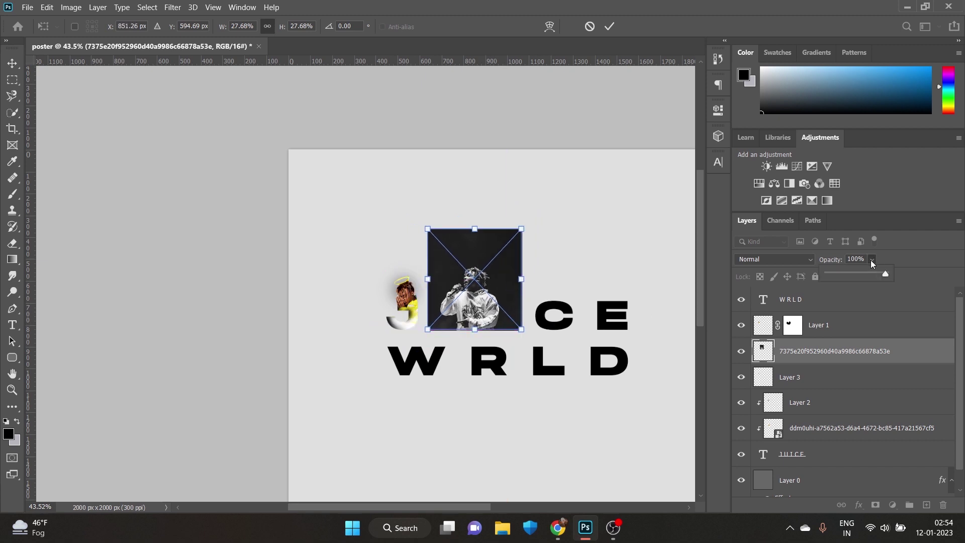
left_click_drag(872, 264, 796, 290)
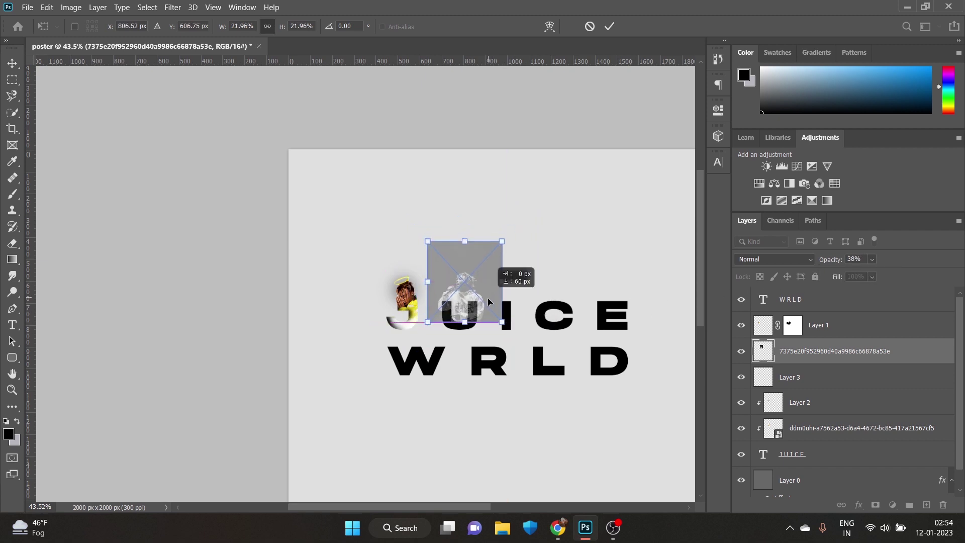
mouse_move(526, 328)
left_mouse_down()
mouse_move(484, 320)
mouse_move(489, 294)
left_mouse_up()
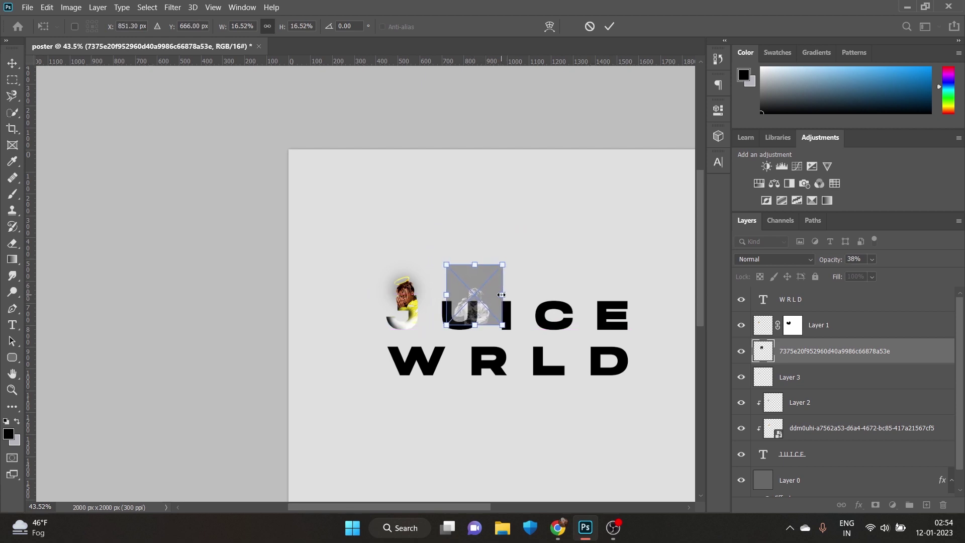
key("Return")
Clip the photo into the lettering and duplicate it above Layer 3, releasing the copy's clip.
key("b")
key("ctrl+bracketleft")
key("ctrl+alt+g")
key("ctrl+j")
key("ctrl+bracketright")
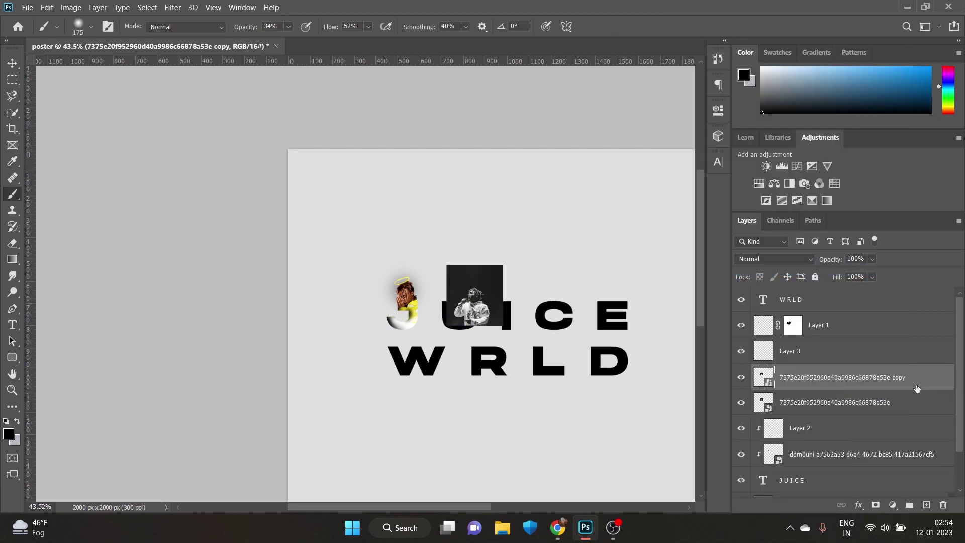
right_click(854, 351)
Roughly select the singer and preview it in Select and Mask, then cancel.
key("Escape")
scroll(467, 289, "up", 5)
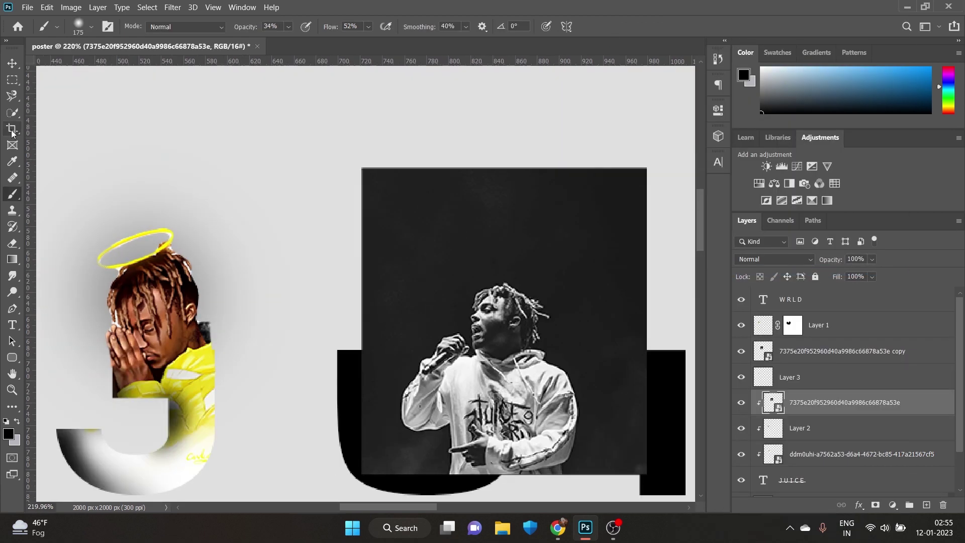
left_click_drag(399, 248, 582, 464)
left_click(550, 26)
left_click(825, 101)
left_click(804, 182)
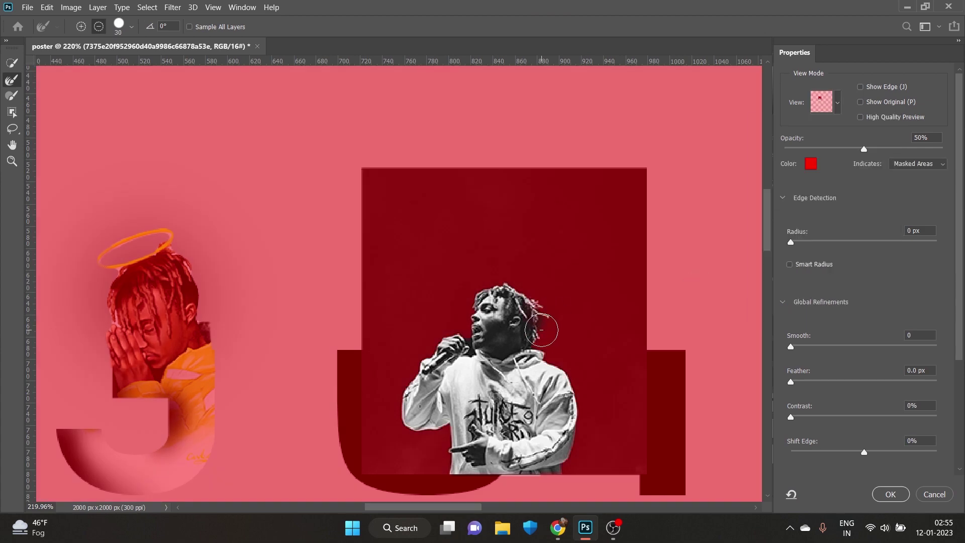
scroll(452, 302, "down", 3)
key("Escape")
key("Delete")
Quick-select the singer on the duplicate layer and output the refined selection as a layer mask.
left_click(798, 353)
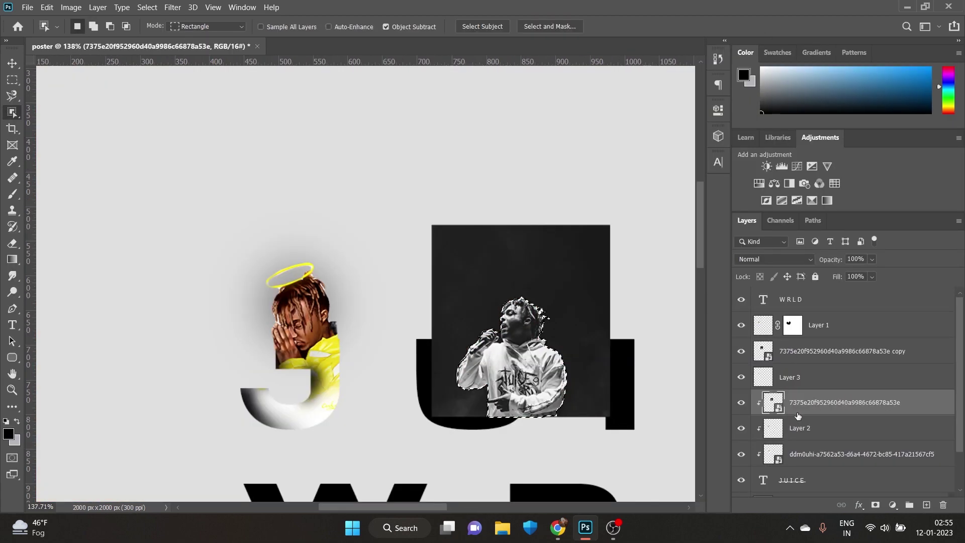
left_click_drag(588, 418, 588, 417)
scroll(503, 327, "up", 5)
scroll(503, 327, "up", 5)
key("shift+w")
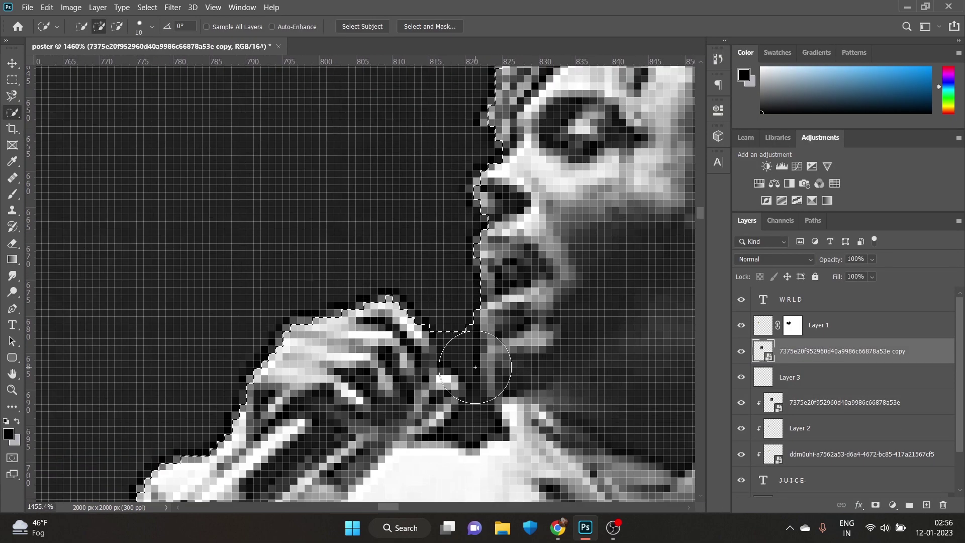
left_click_drag(452, 402, 487, 442)
scroll(487, 442, "down", 5)
scroll(515, 300, "up", 5)
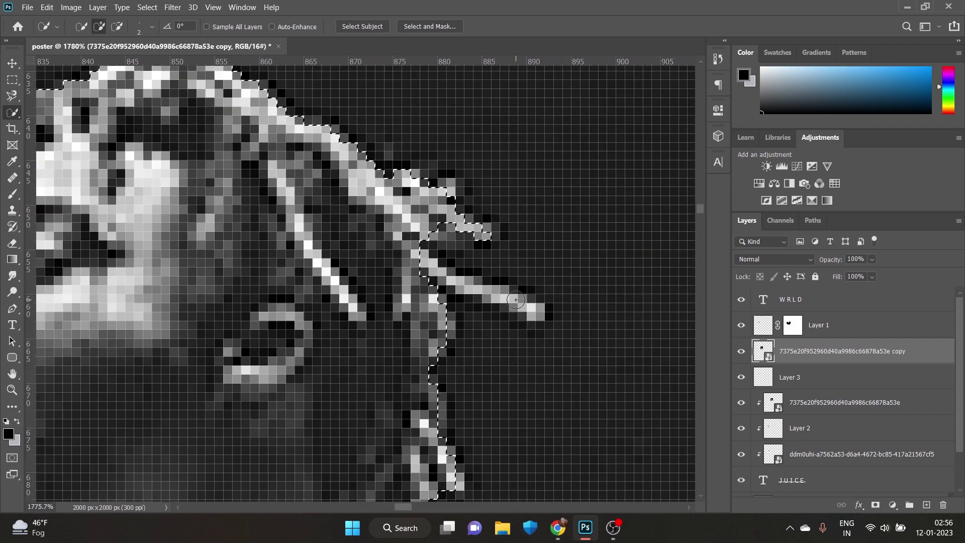
scroll(505, 278, "down", 10)
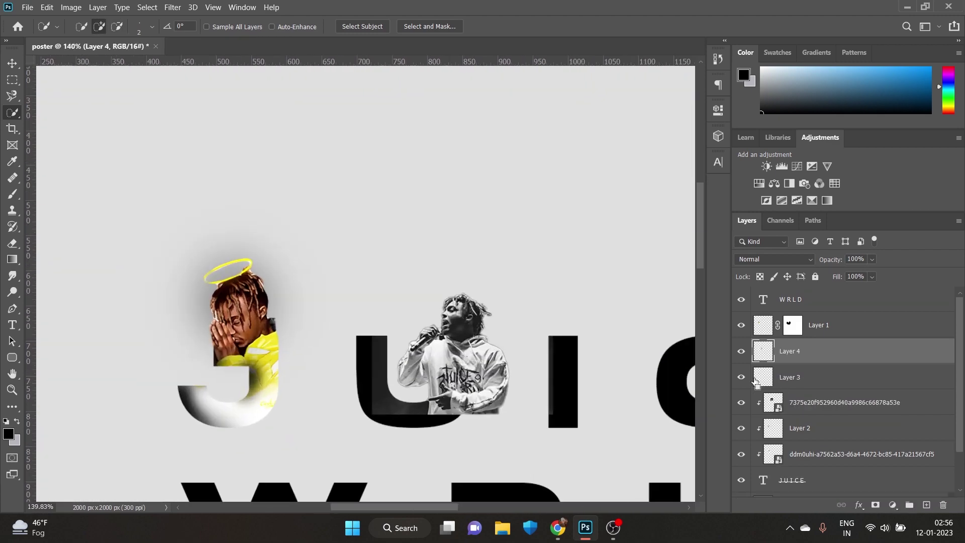
key("alt+ctrl+r")
key("a")
key("Return")
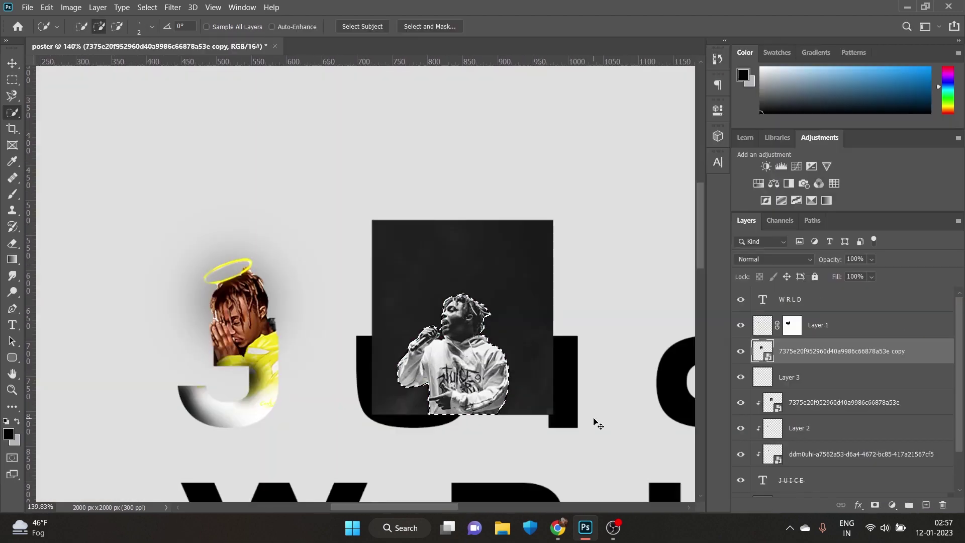
Add a layer mask to the clipped photo and choose a hard-edged brush.
key("b")
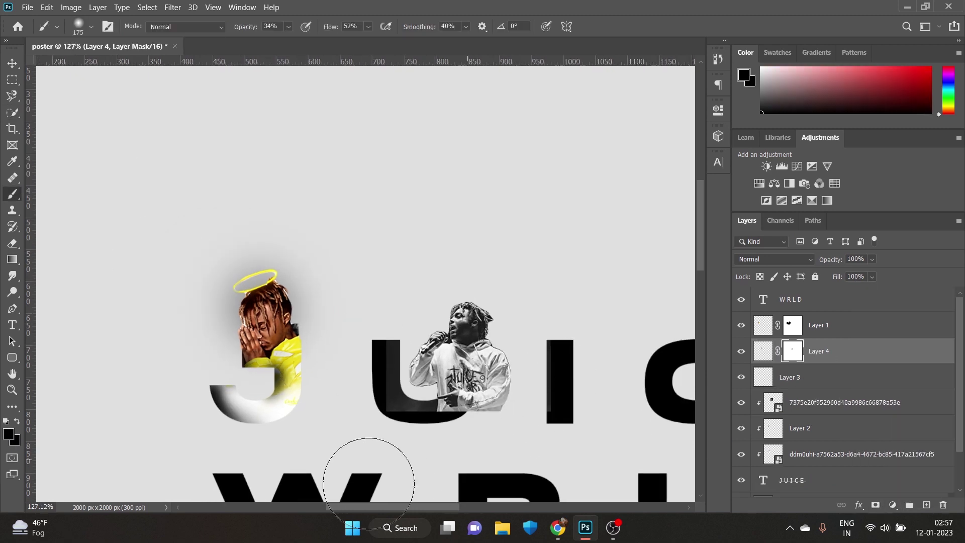
left_click(855, 402)
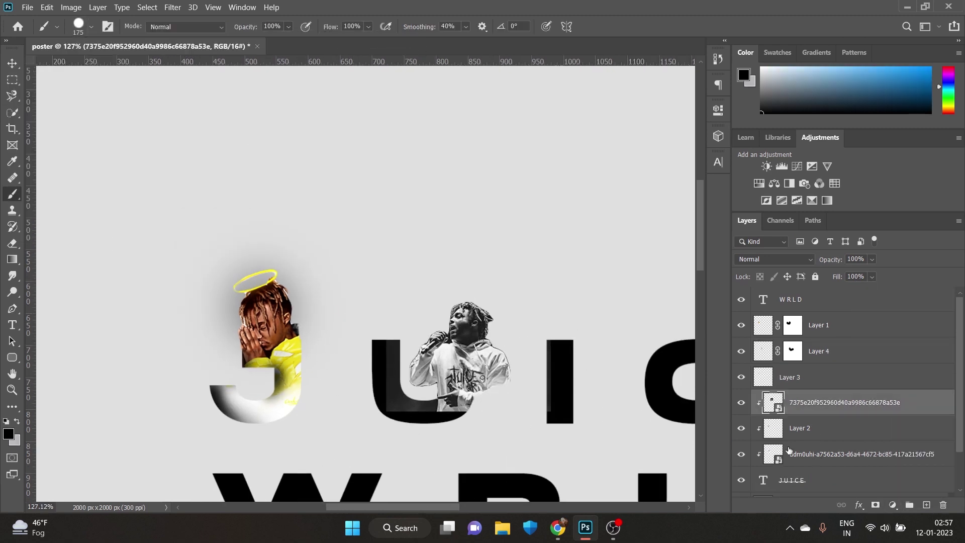
left_click(875, 505)
key("shift+bracketleft")
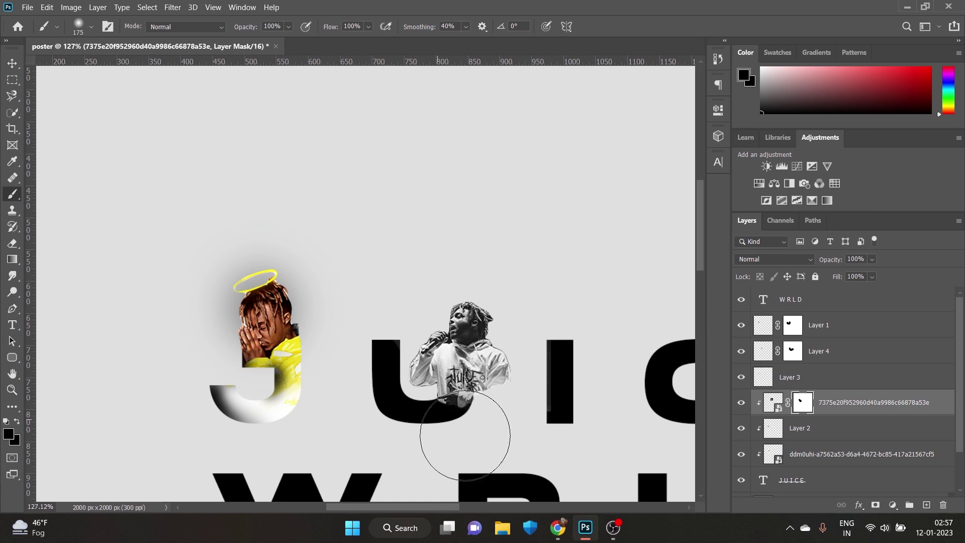
left_click(793, 351)
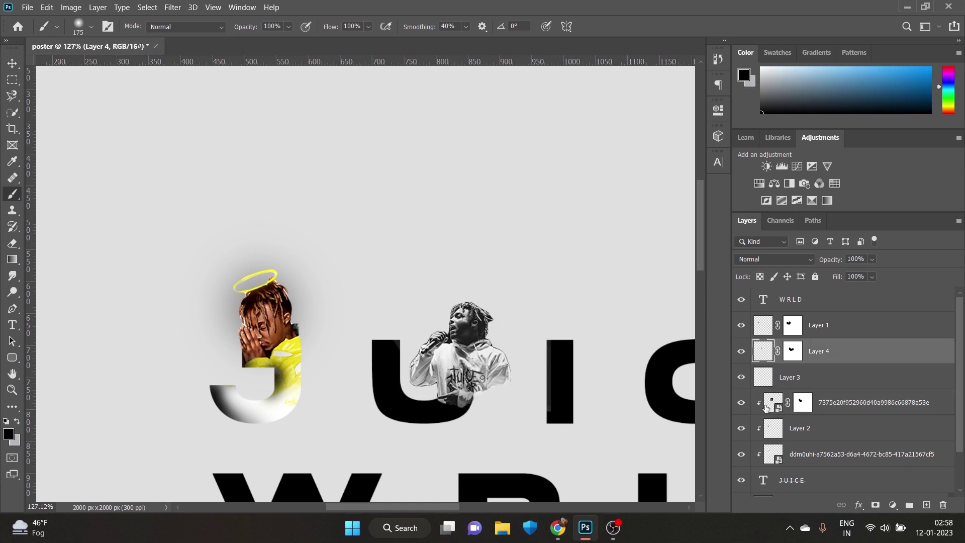
right_click(86, 76)
key("Escape")
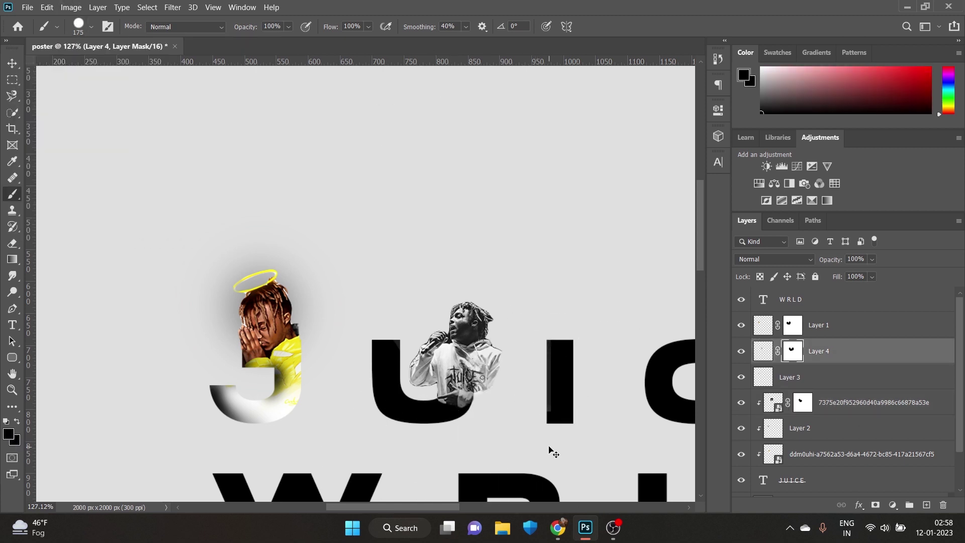
Paint white on the clipped photo's mask to reveal the singer over the U, then set black.
left_click(855, 403)
left_click(744, 75)
left_click(814, 205)
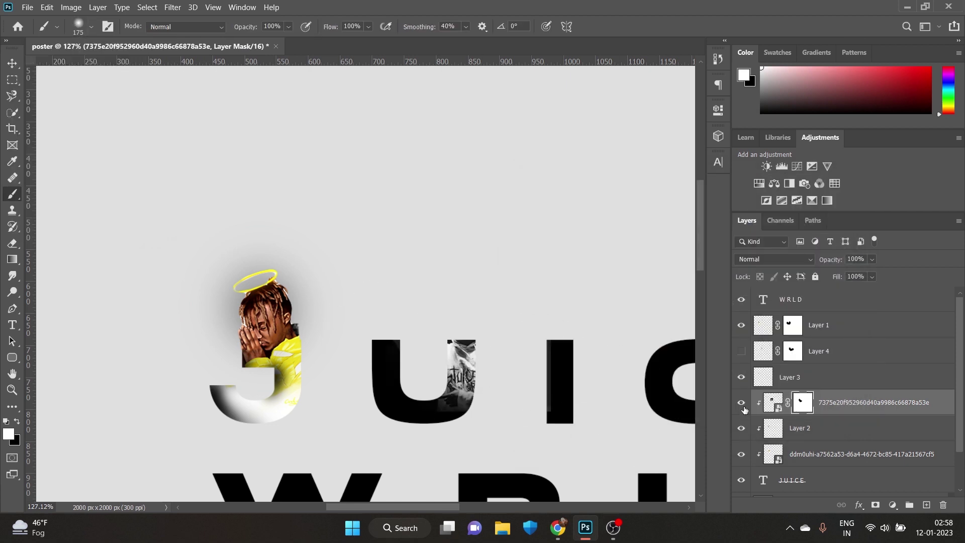
left_click_drag(443, 322, 498, 382)
left_click(744, 76)
left_click(530, 368)
key("Return")
left_click(793, 351)
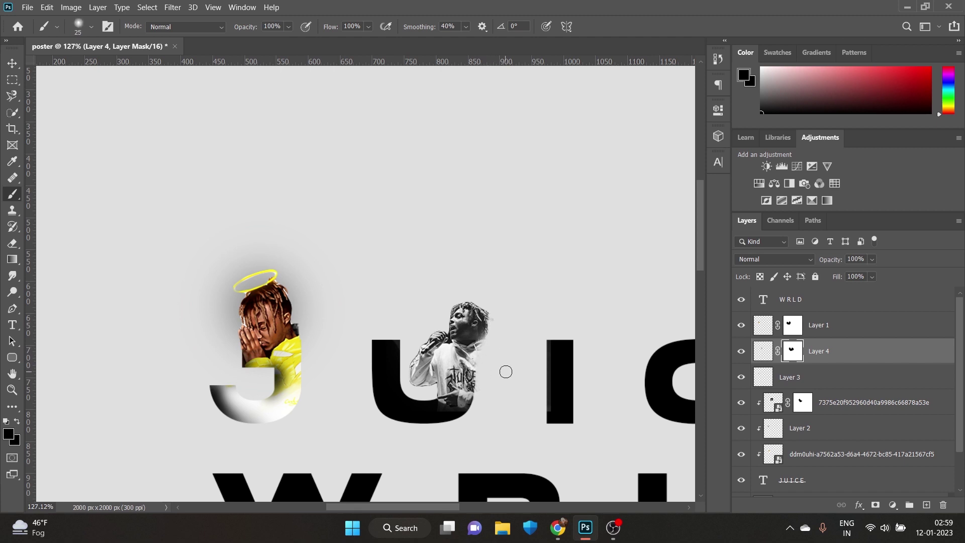
scroll(506, 371, "down", 3)
scroll(497, 421, "up", 2)
Refine Layer 4's mask by alternating black and white, then add a new empty Layer 5.
key("x")
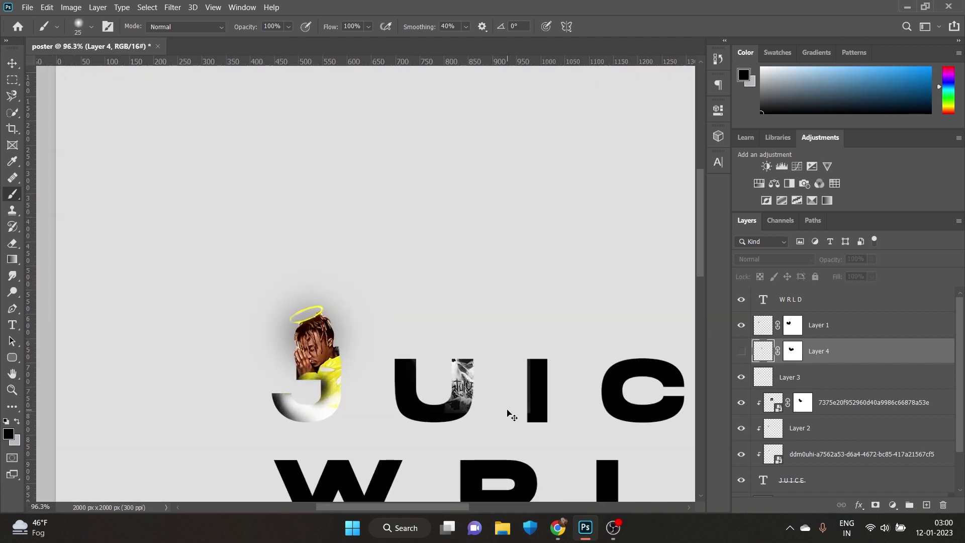
left_click_drag(498, 352, 487, 392)
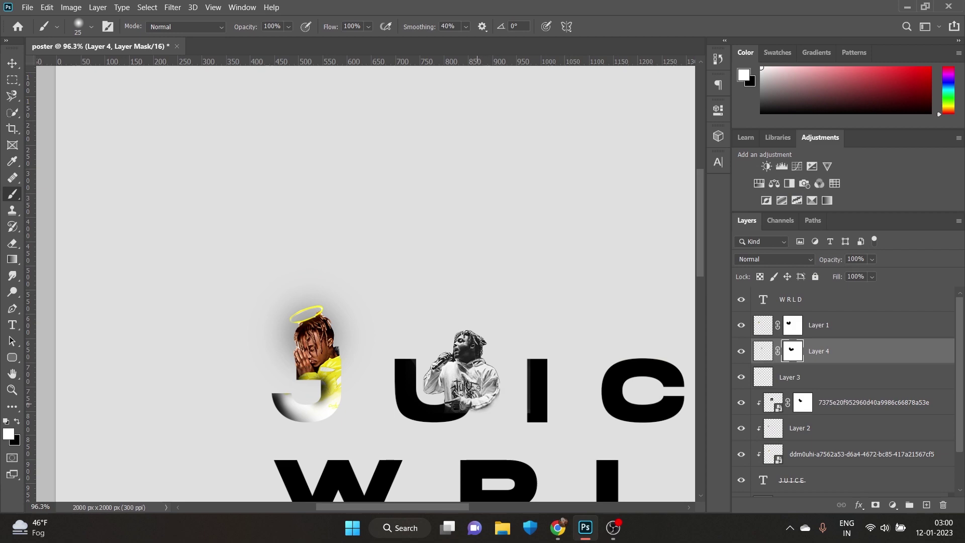
scroll(457, 406, "up", 5)
key("x")
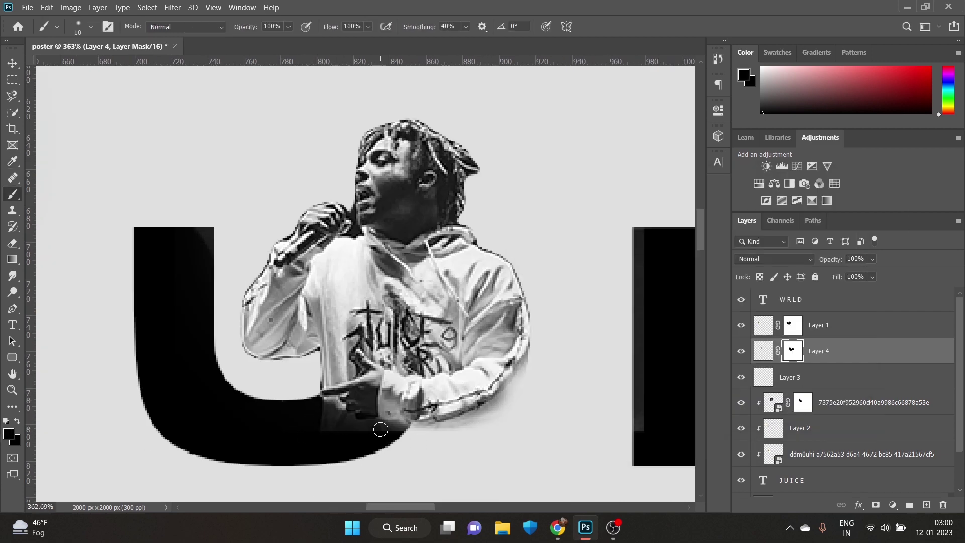
scroll(495, 422, "up", 1)
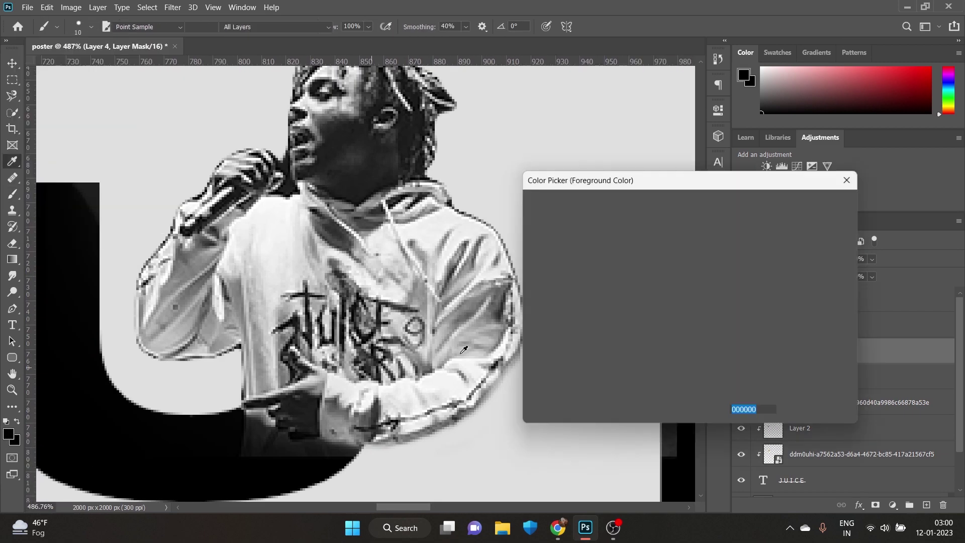
key("x")
scroll(258, 417, "down", 1)
key("alt+bracketleft")
key("alt+bracketleft")
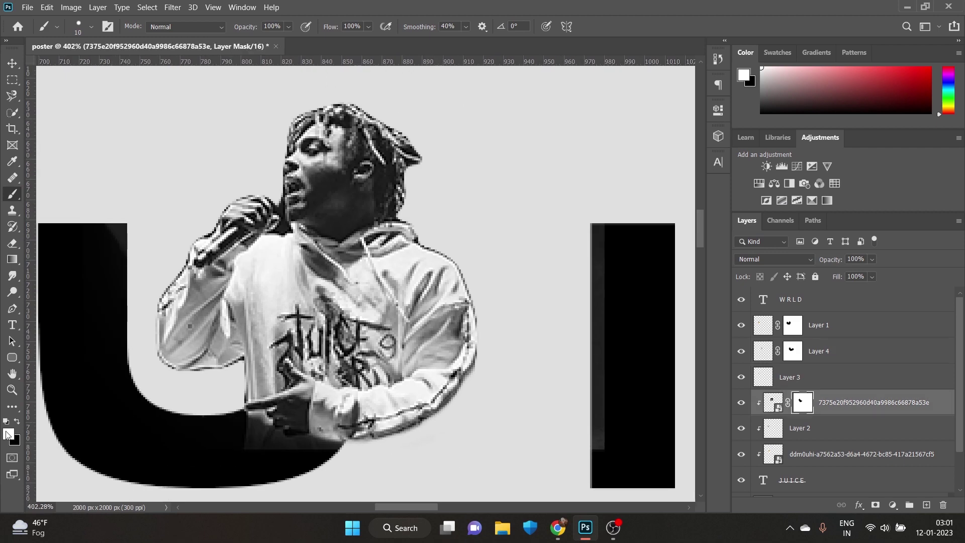
key("x")
scroll(373, 445, "down", 8)
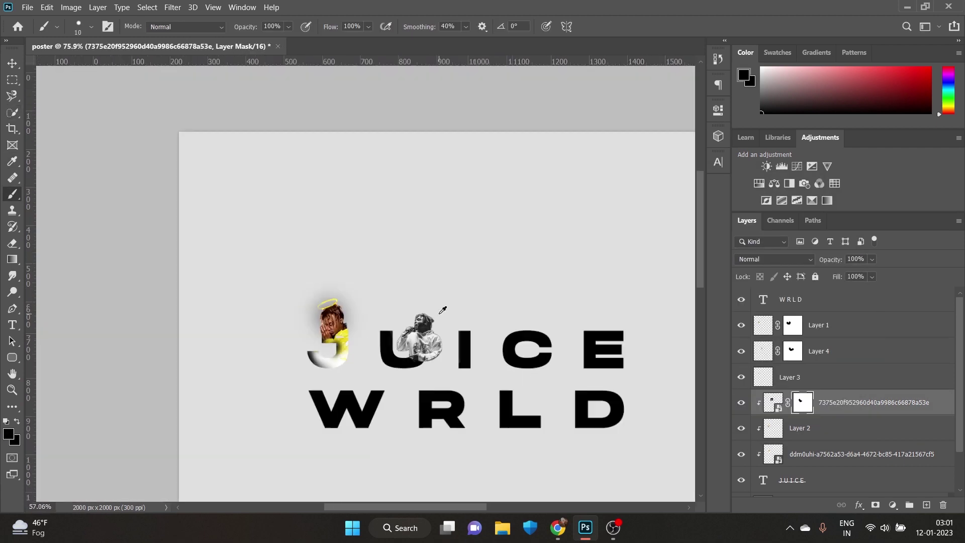
key("x")
key("ctrl+shift+alt+n")
Set a soft round black brush with lowered flow to paint a grey glow on Layer 5.
key("k")
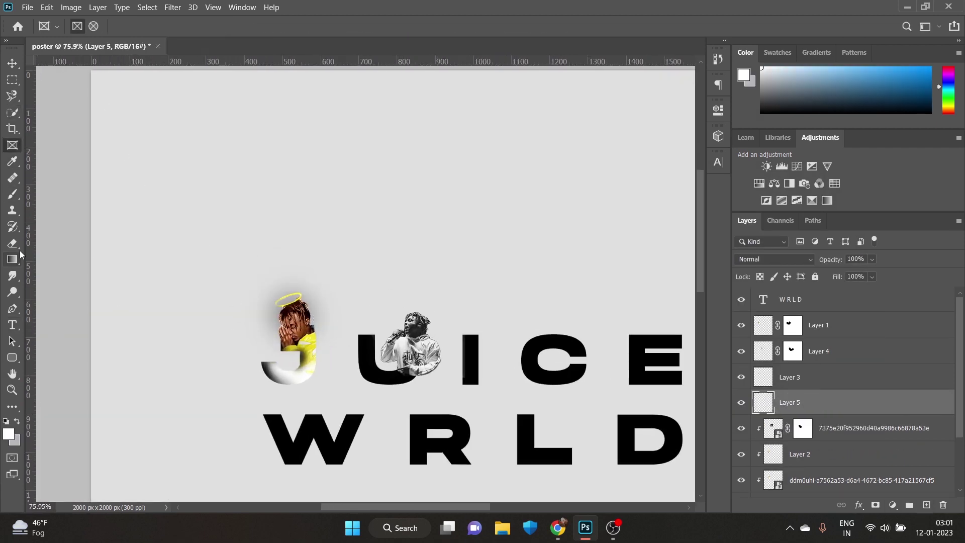
key("b")
left_click(368, 27)
left_click_drag(384, 41, 349, 40)
left_click(91, 26)
double_click(125, 70)
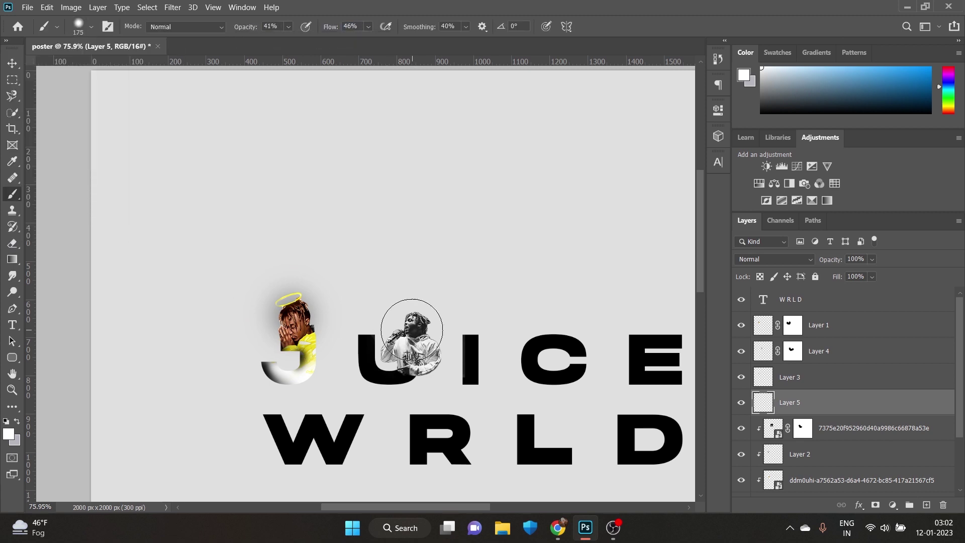
key("d")
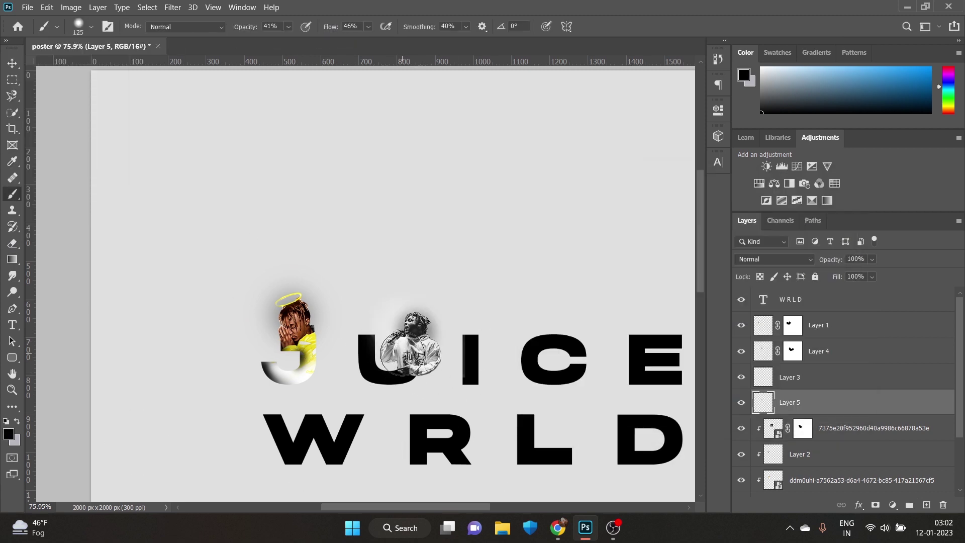
scroll(395, 382, "up", 3)
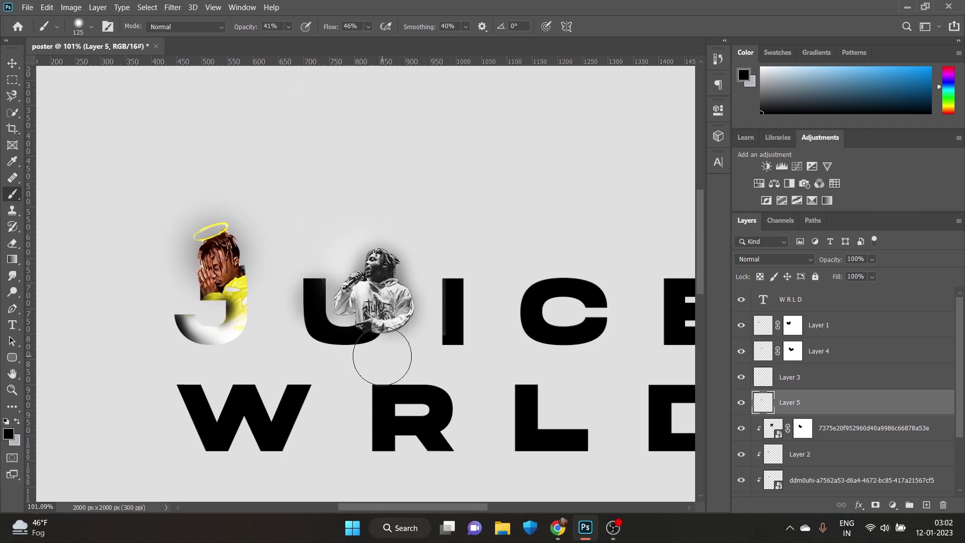
left_click(774, 430)
scroll(75, 358, "down", 3)
Place the hooded portrait image beside the U and commit it.
left_click(586, 528)
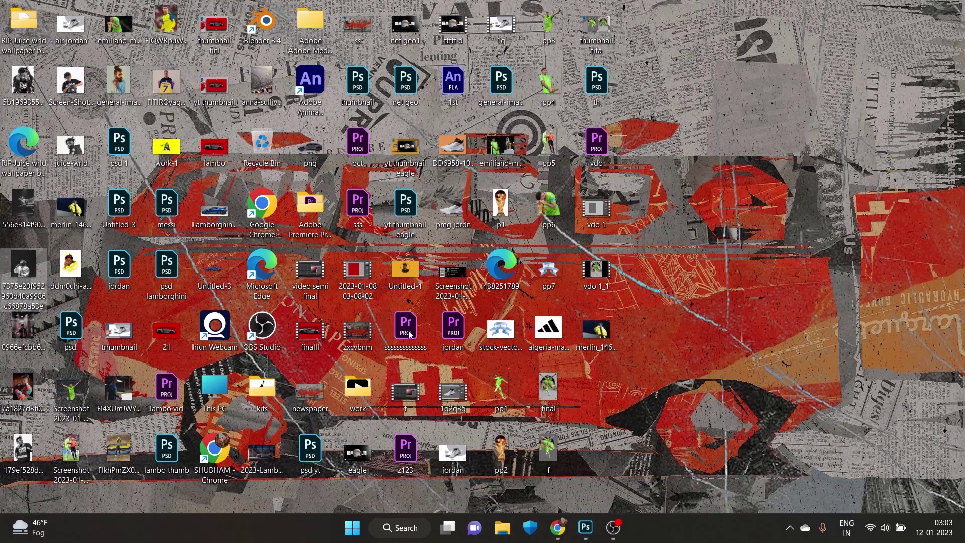
left_click(588, 532)
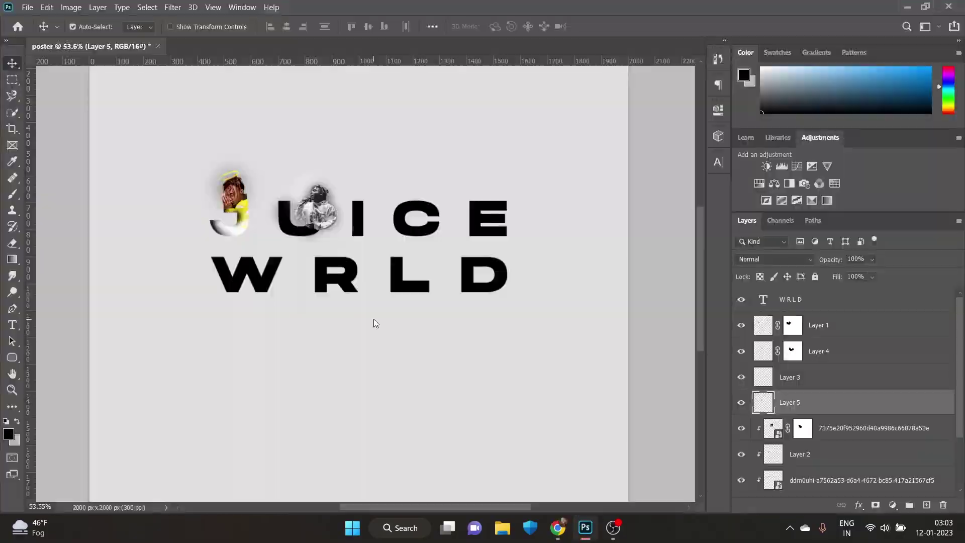
mouse_move(373, 319)
left_mouse_down()
mouse_move(354, 203)
mouse_move(365, 221)
left_mouse_up()
key("Return")
scroll(355, 217, "up", 5)
Select the hooded person with Object and Quick Selection and copy him onto Layer 6.
right_click(12, 113)
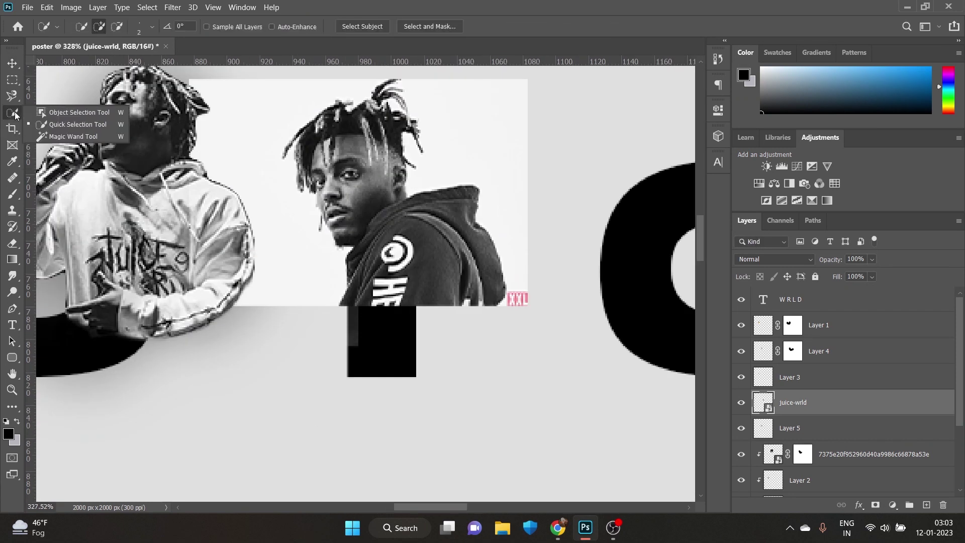
left_click(55, 110)
left_click_drag(253, 79, 513, 300)
right_click(12, 113)
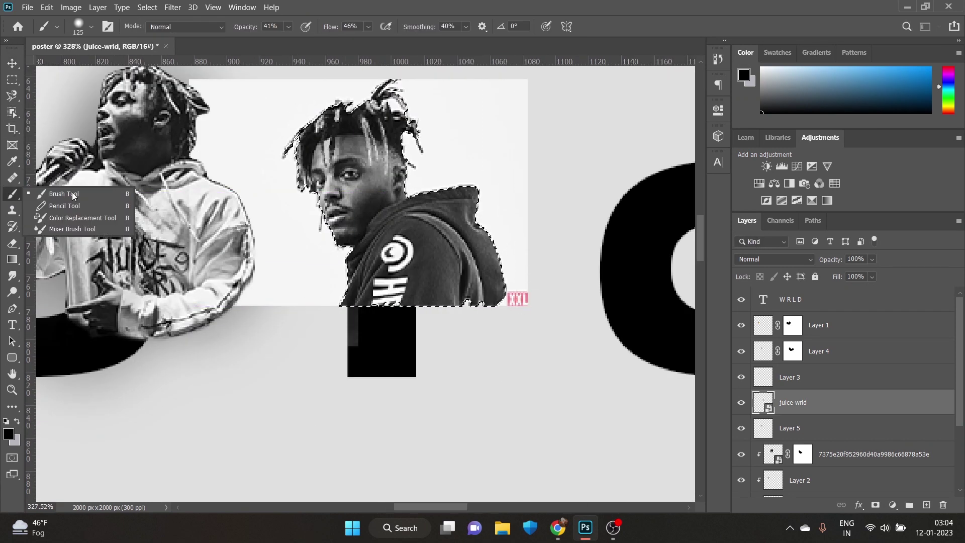
left_click(56, 206)
scroll(348, 174, "up", 3)
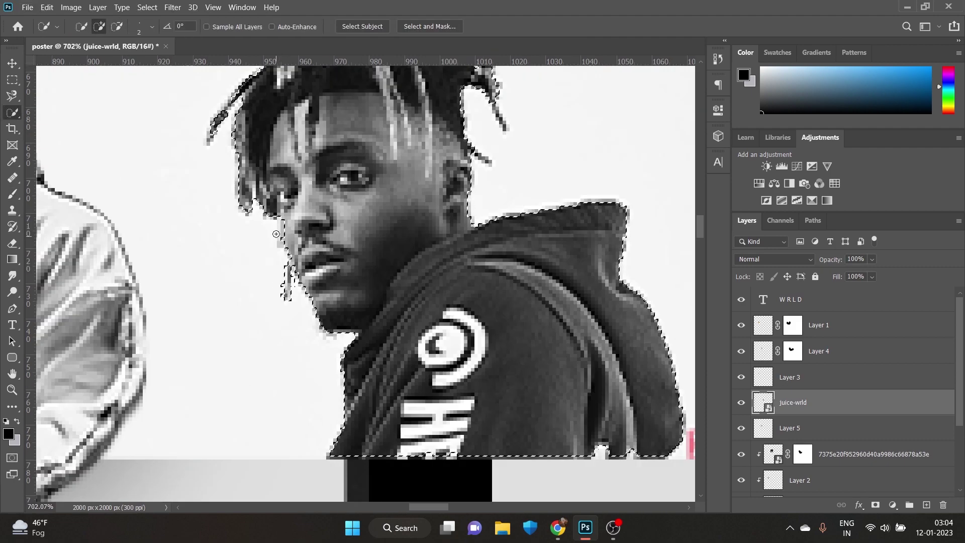
scroll(453, 353, "up", 2)
scroll(453, 352, "down", 1)
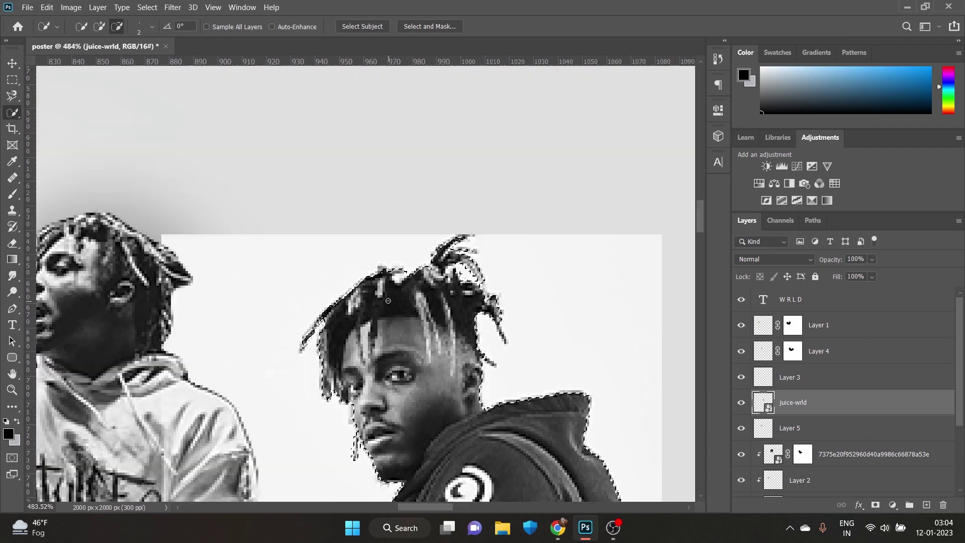
scroll(422, 214, "up", 5)
scroll(422, 213, "down", 10)
scroll(423, 214, "up", 3)
key("ctrl+j")
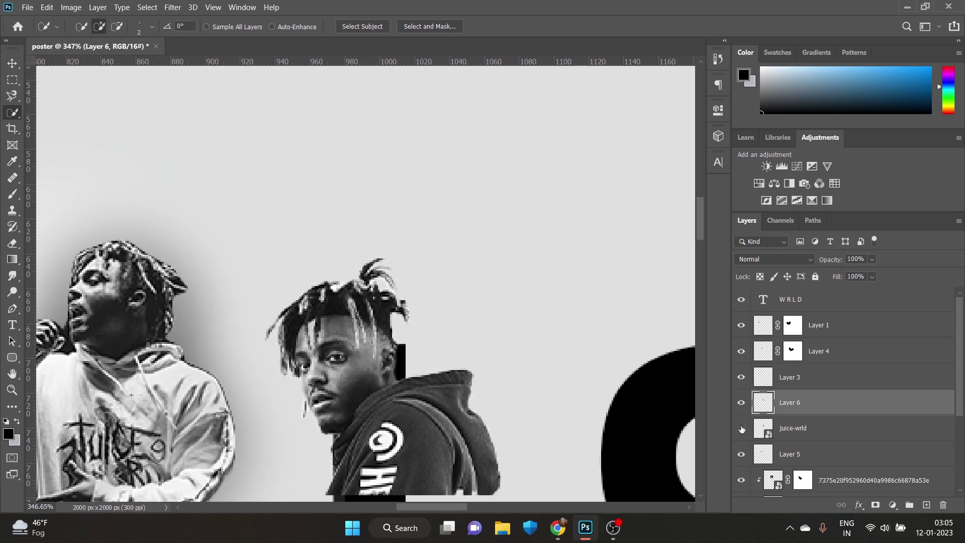
Move the cut-out onto the letters, clip it to the I, and brush away part of its mask.
left_click_drag(799, 402, 800, 450)
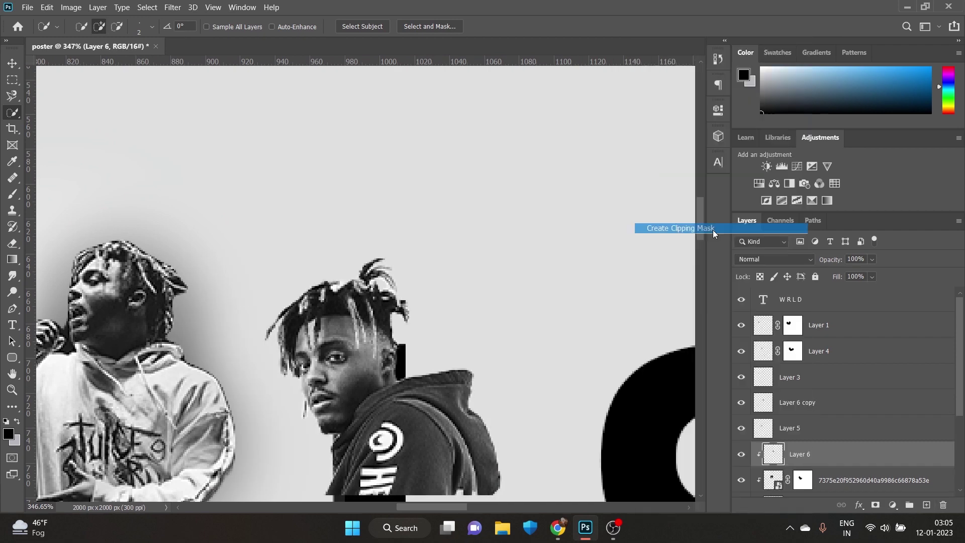
left_click(741, 402)
scroll(336, 377, "down", 3)
left_click(875, 505)
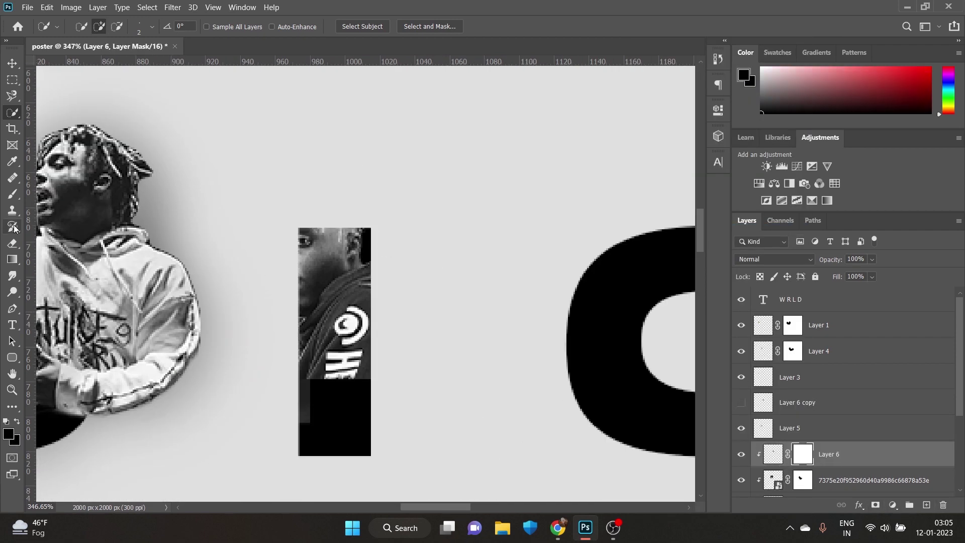
key("b")
key("bracketleft")
key("bracketleft")
left_click_drag(347, 372, 313, 420)
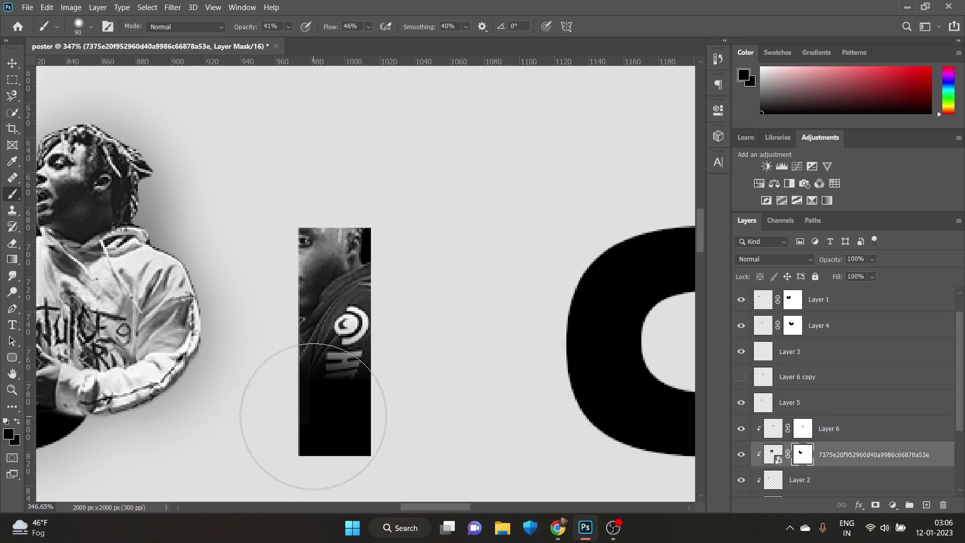
scroll(825, 421, "down", 1)
Show the unclipped copy and mask its shoulder outside the I.
left_click(741, 376)
left_click(824, 377)
left_click(876, 505)
left_click_drag(397, 282, 432, 389)
key("7")
key("6")
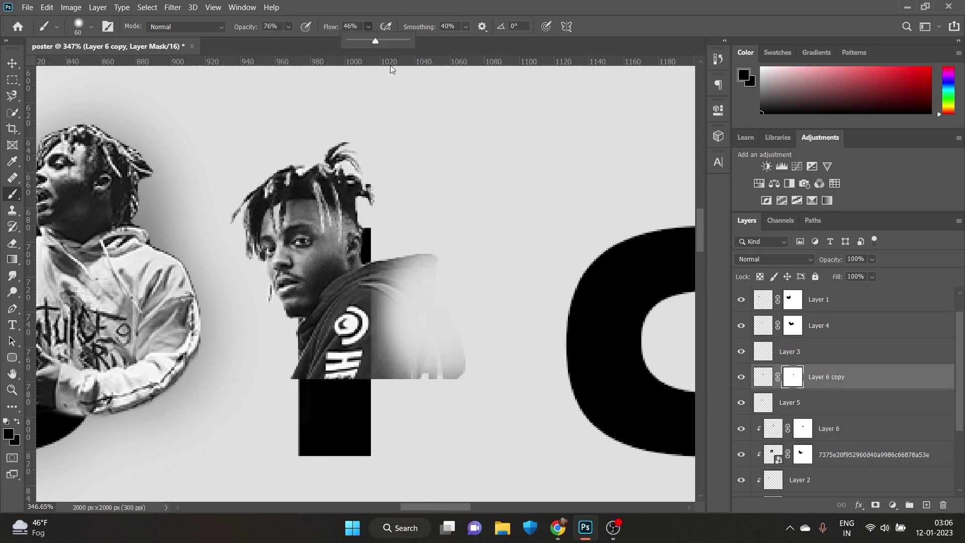
mouse_move(387, 262)
left_mouse_down()
mouse_move(410, 337)
mouse_move(345, 399)
left_mouse_up()
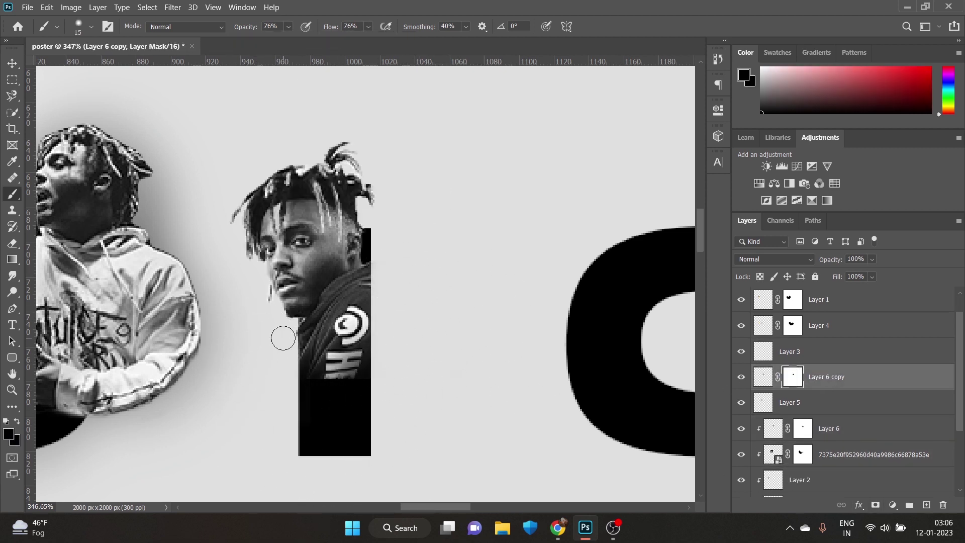
scroll(283, 338, "down", 3)
scroll(283, 337, "down", 2)
scroll(352, 282, "up", 4)
Nudge the clipped cut-out with Free Transform to line up with the I.
left_click(829, 428)
key("ctrl+t")
left_click_drag(352, 292, 361, 299)
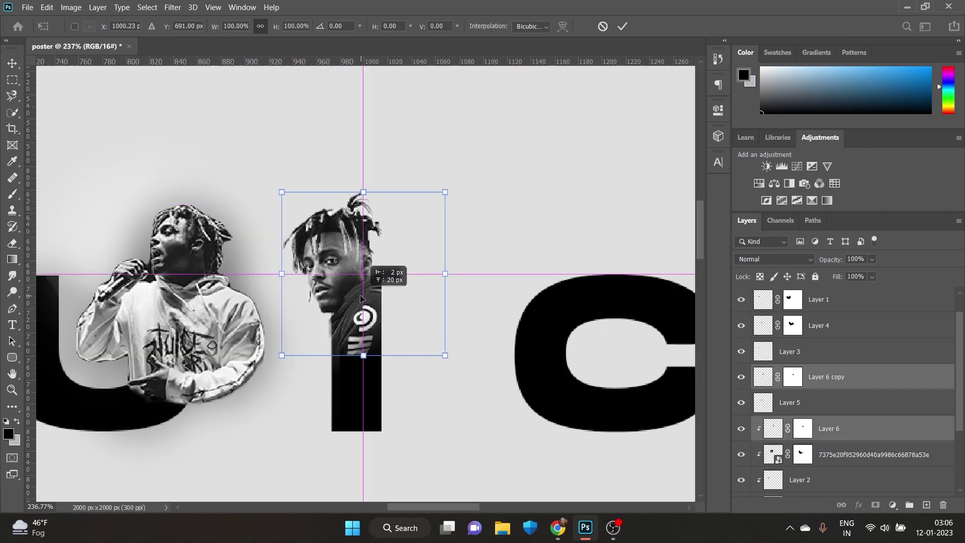
key("Return")
Paint a soft grey shadow around the second head on new Layer 7.
key("super")
key("Escape")
key("ctrl+shift+alt+n")
key("b")
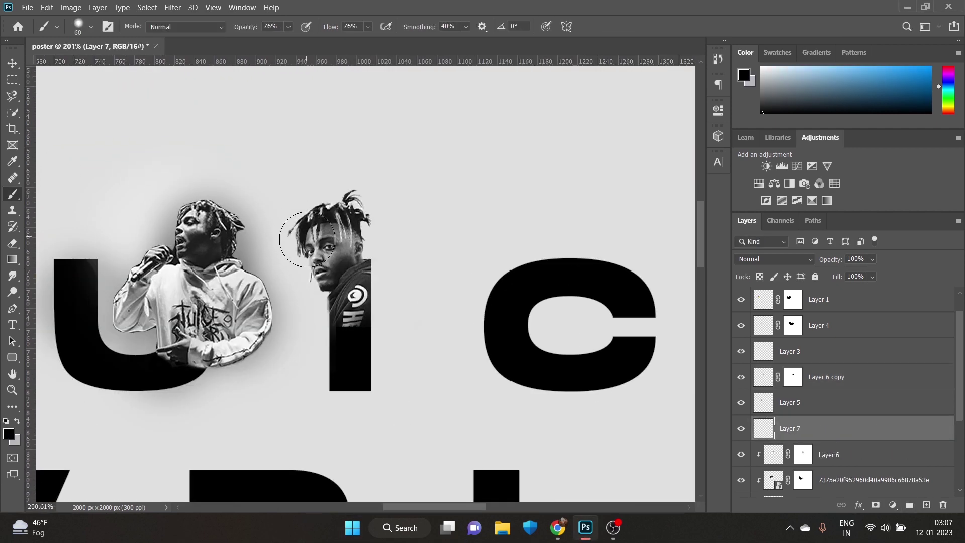
key("bracketright")
key("bracketright")
key("bracketright")
key("3")
key("5")
key("shift+4")
key("shift+3")
left_click_drag(372, 216, 330, 247)
scroll(352, 316, "down", 5)
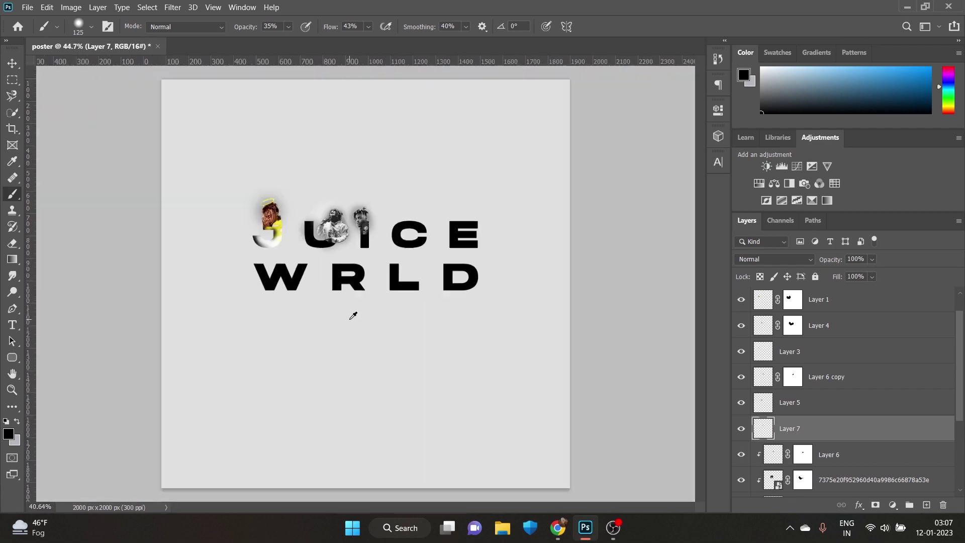
scroll(409, 209, "up", 2)
Drop the colour portrait onto the poster near the C and hide the original layer.
left_click(584, 528)
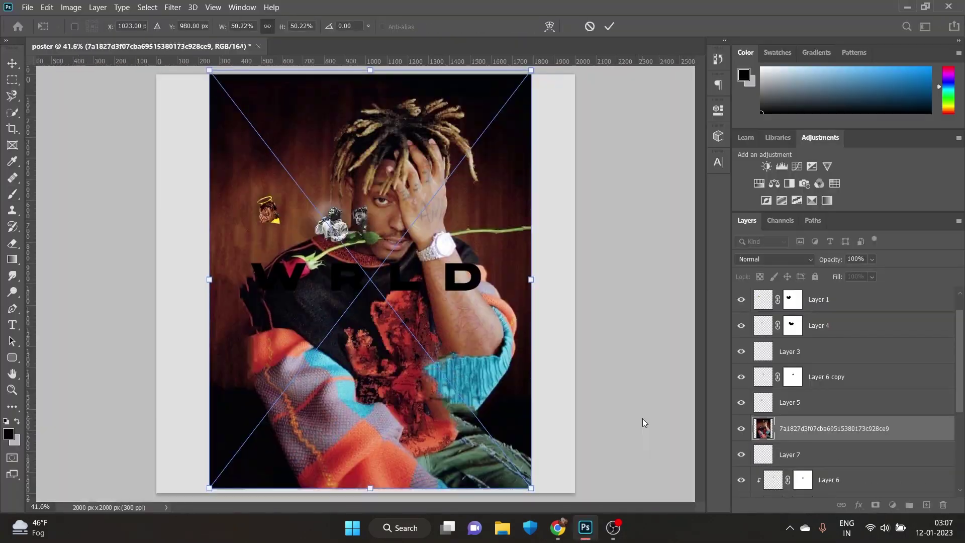
left_click_drag(572, 527, 412, 223)
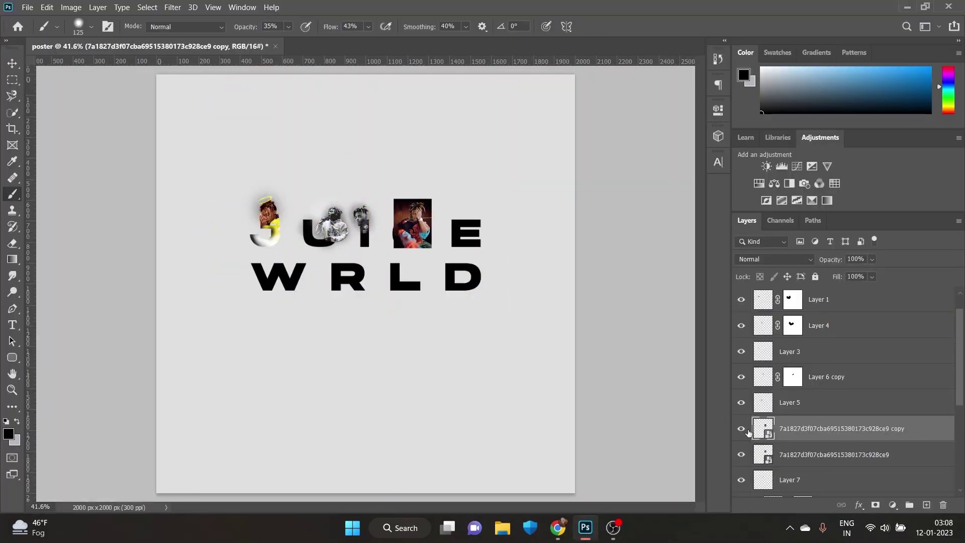
left_click(741, 455)
Select the singer's figure with Object Selection, refined with Quick Selection.
key("w")
scroll(419, 205, "up", 5)
left_click_drag(485, 467, 486, 468)
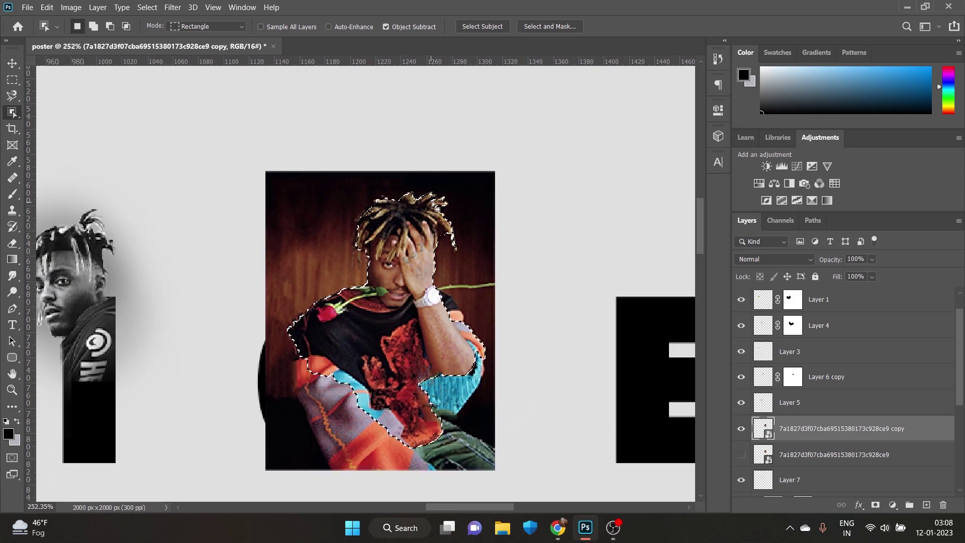
scroll(443, 227, "up", 2)
key("shift+w")
left_click(438, 251, "alt")
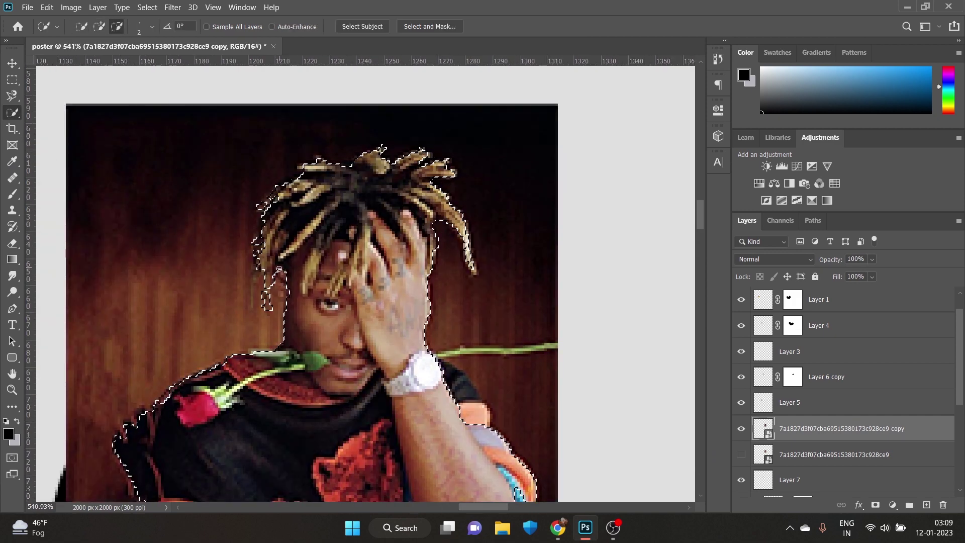
scroll(302, 339, "up", 2)
scroll(333, 414, "down", 3)
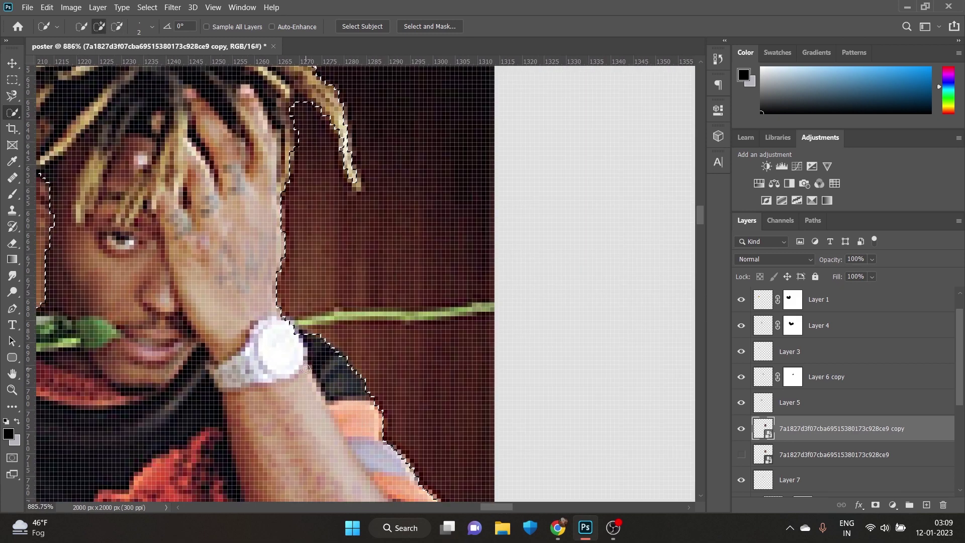
Copy the figure to a new layer and turn the refined selection into a mask.
key("ctrl+j")
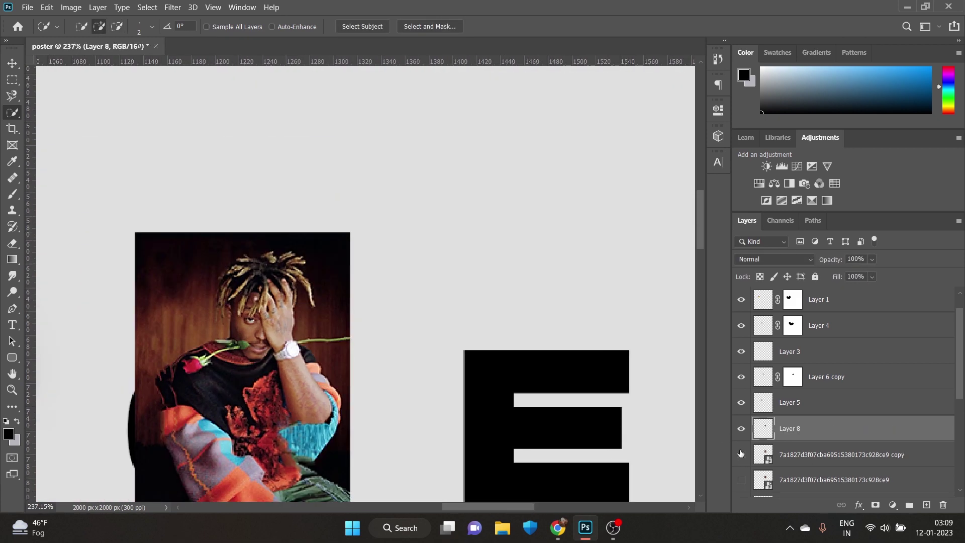
left_click(804, 455)
left_click(430, 26)
key("Return")
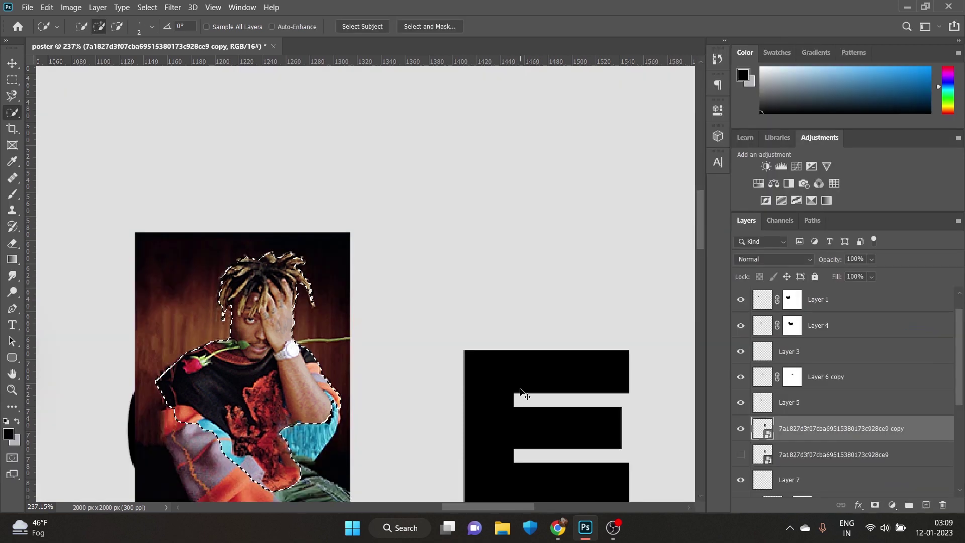
Paint black on the photo's mask to fade its background around the head.
left_click(13, 194)
mouse_move(301, 302)
left_mouse_down()
mouse_move(86, 291)
mouse_move(161, 251)
left_mouse_up()
left_click(368, 26)
mouse_move(327, 252)
left_mouse_down()
mouse_move(242, 237)
mouse_move(115, 354)
left_mouse_up()
left_click_drag(233, 316, 374, 214)
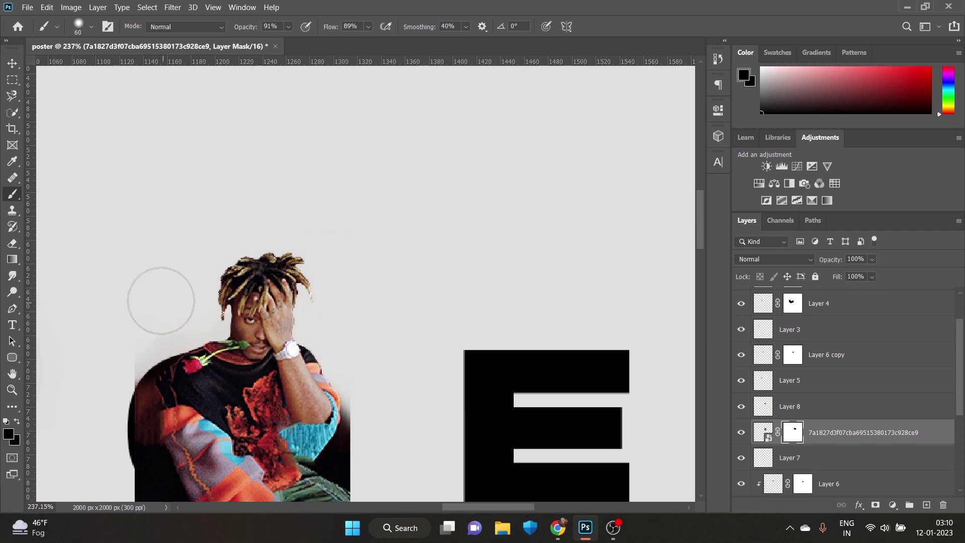
scroll(161, 301, "down", 3)
Hide the photo inside the C's opening and mask Layer 8 across the C's middle.
left_click(741, 407)
key("k")
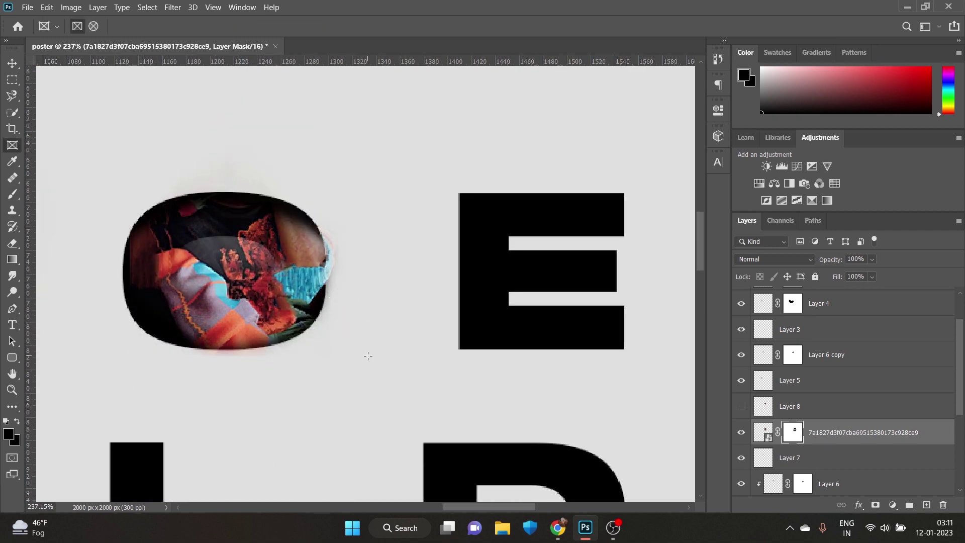
key("b")
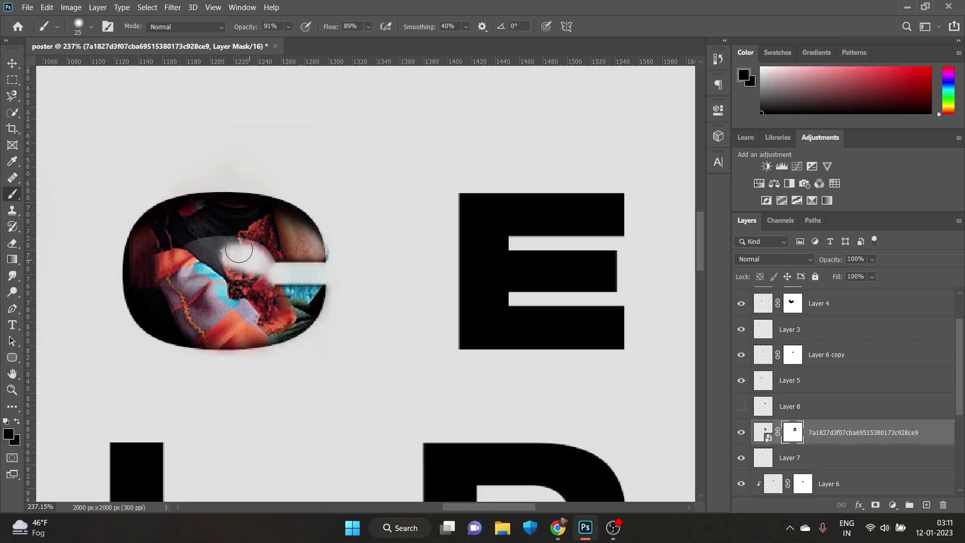
left_click_drag(239, 249, 258, 280)
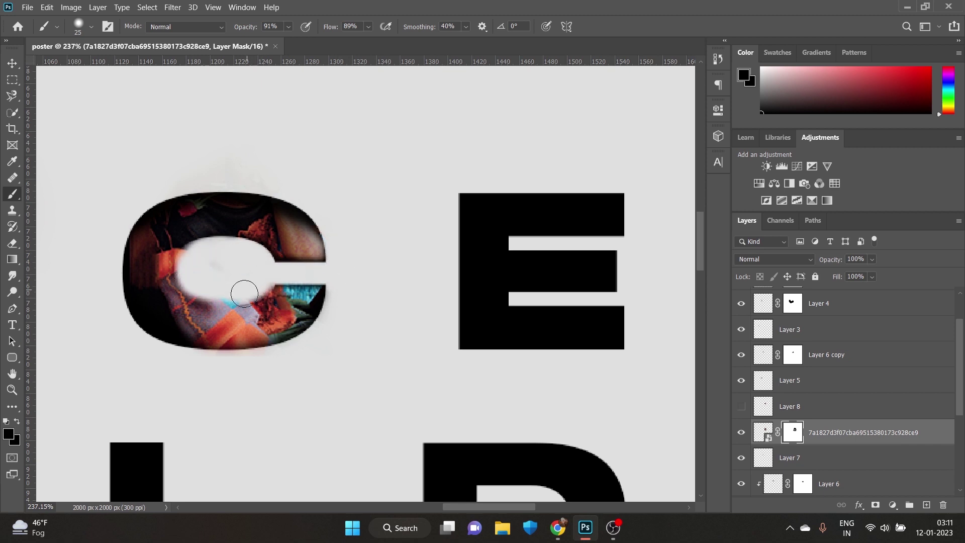
left_click(741, 406)
left_click(789, 406)
left_click(876, 505)
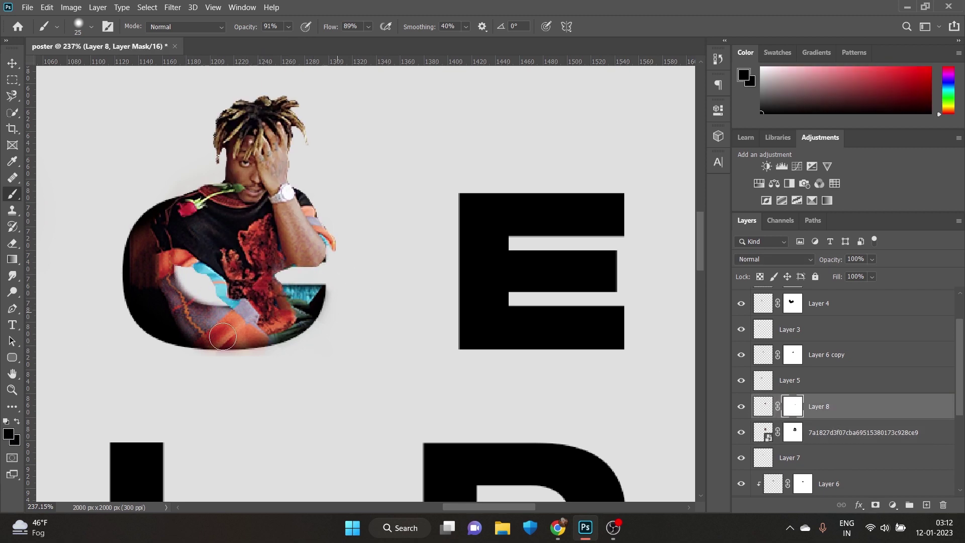
left_click_drag(295, 309, 308, 282)
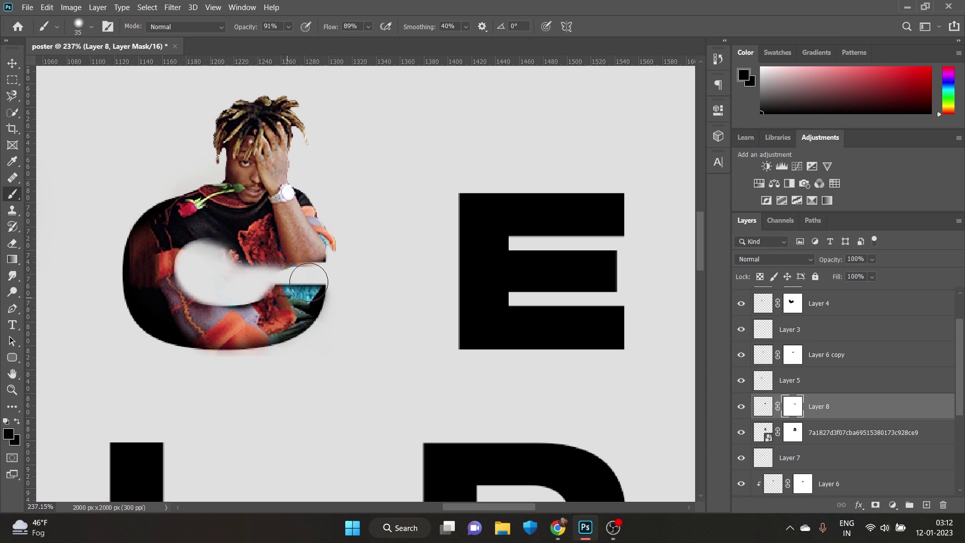
Add new Layer 9 clipped to the photo layer below.
scroll(452, 274, "down", 3)
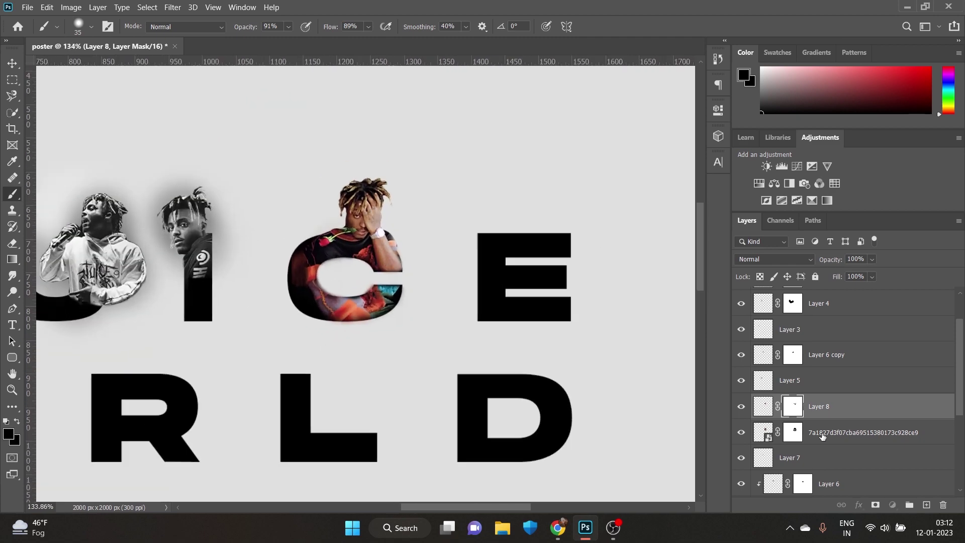
left_click(751, 436)
left_click(927, 505)
left_click(772, 445, "alt")
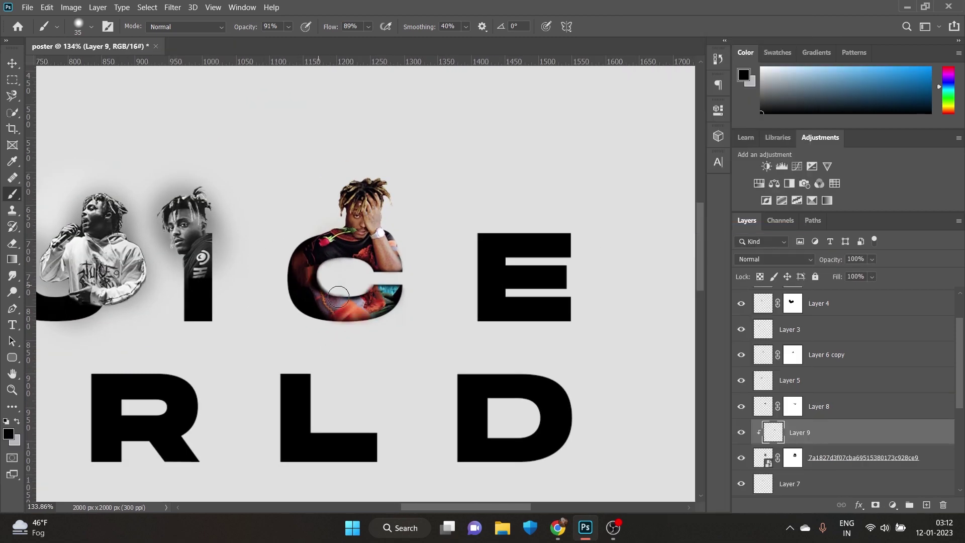
Add empty Layer 10 above Layer 4 and fetch the black-and-white portrait from the desktop.
scroll(398, 280, "left", 3)
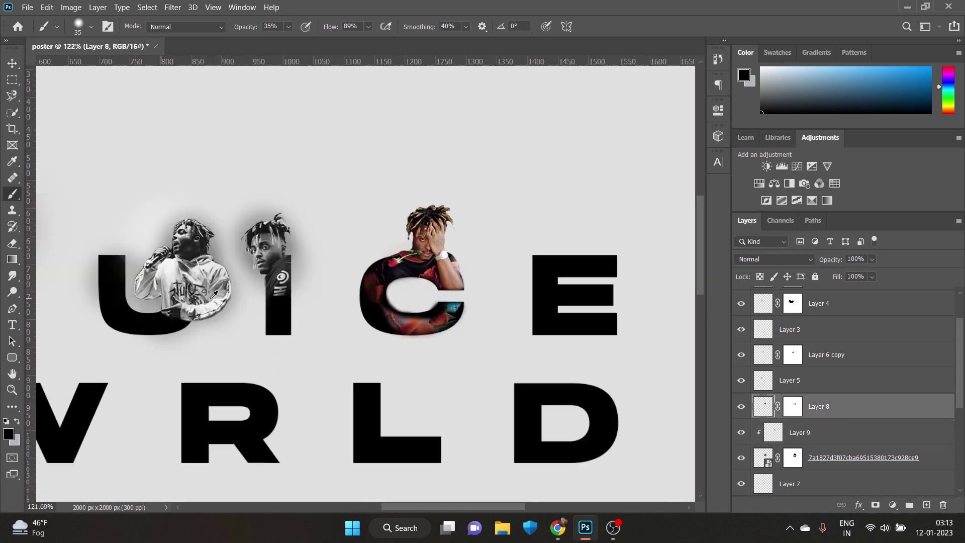
key("v")
left_click(794, 333)
key("ctrl+shift+alt+n")
key("b")
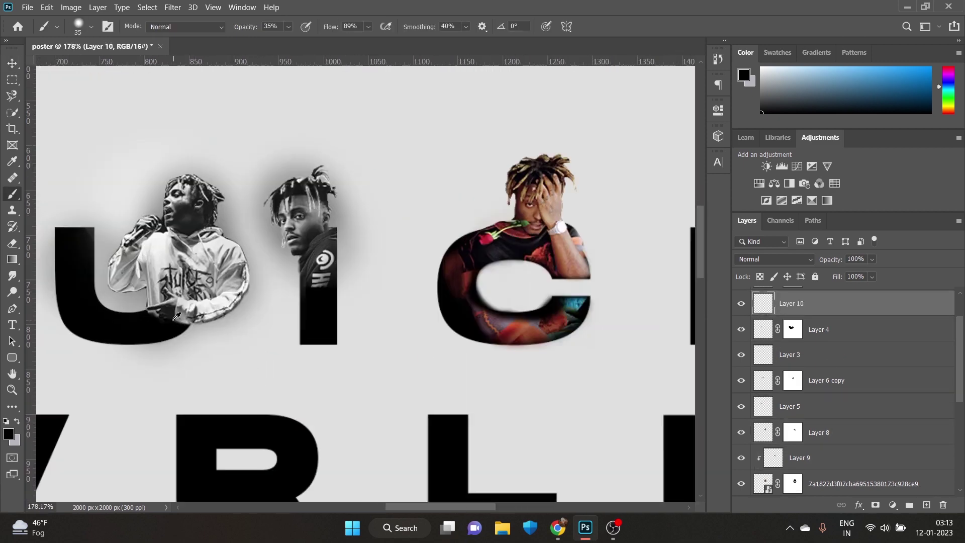
scroll(166, 317, "up", 5)
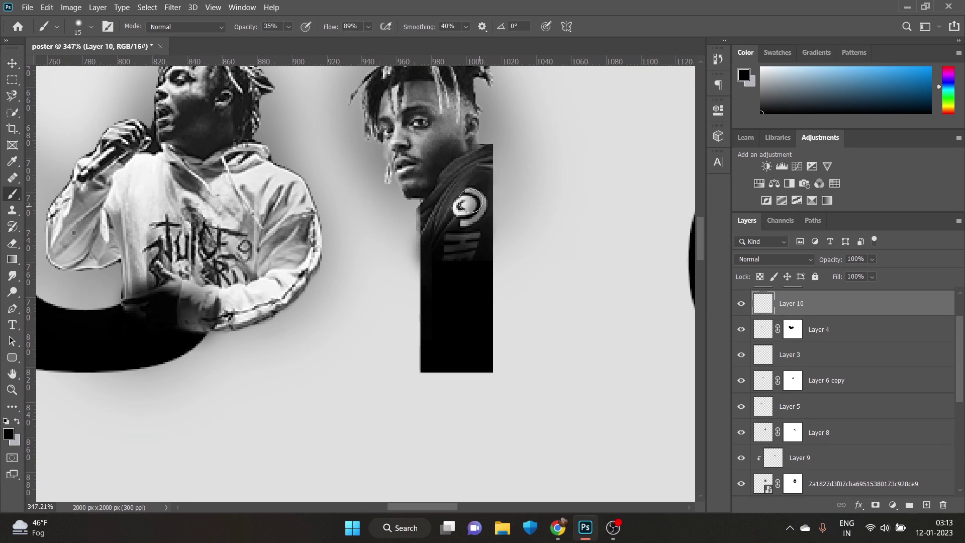
scroll(334, 309, "right", 10)
scroll(468, 336, "down", 3)
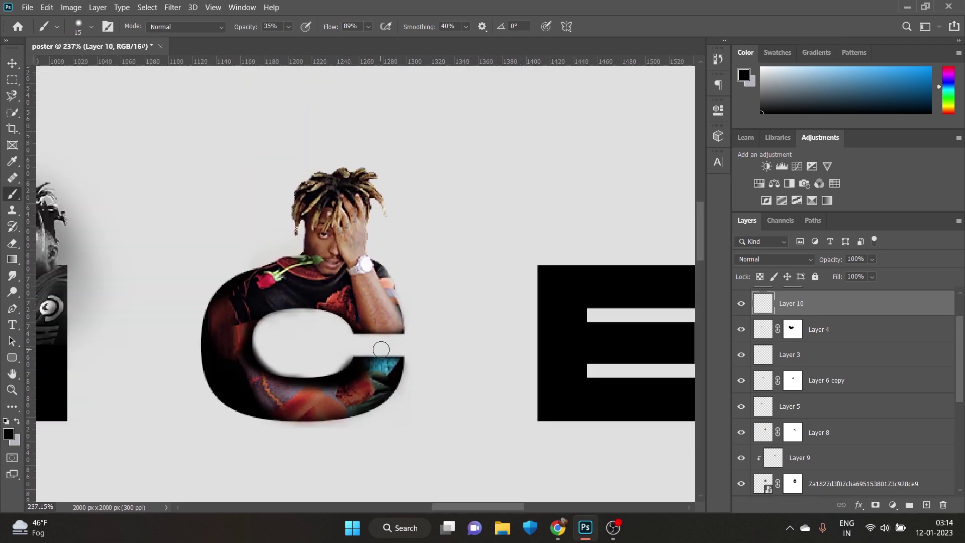
scroll(379, 345, "down", 3)
left_click(585, 527)
Place the hoodie portrait shrunk beside the C and commit it.
left_click_drag(606, 522, 383, 241)
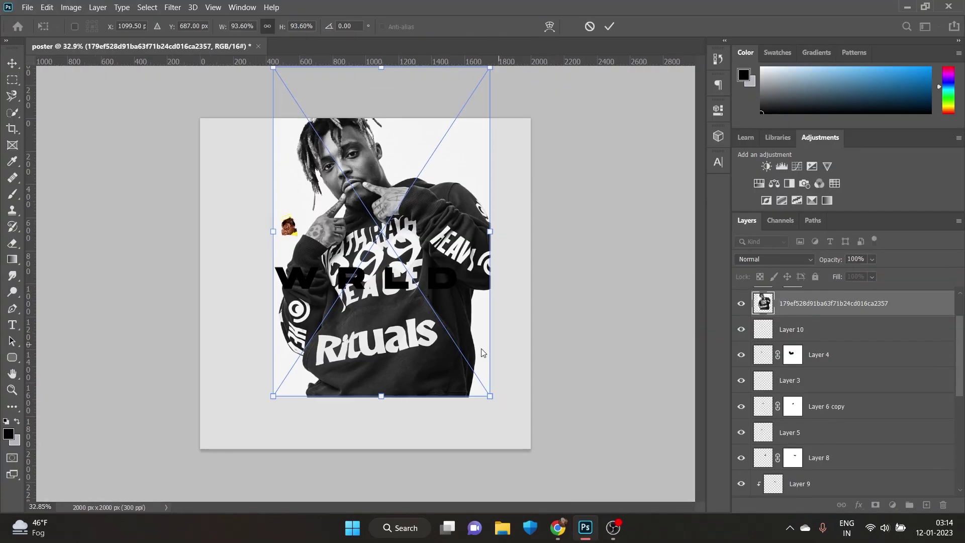
left_click_drag(488, 392, 452, 246)
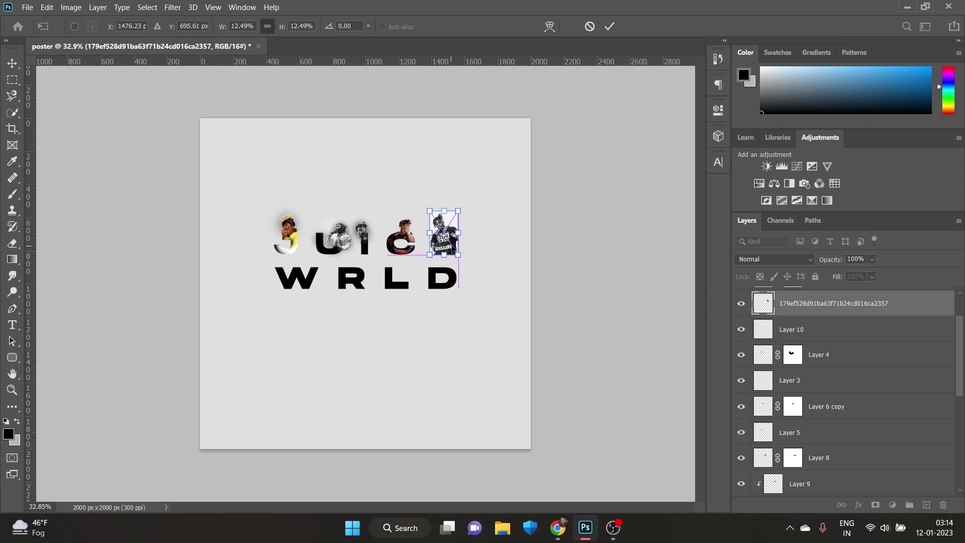
key("Return")
Select the person, adding hair and dread strands, and copy him onto Layer 11.
key("w")
scroll(443, 236, "up", 5)
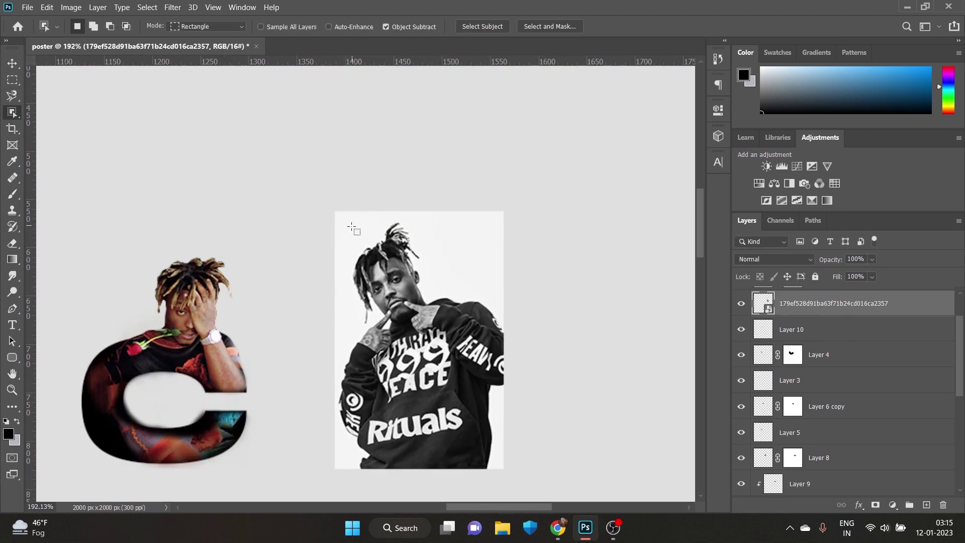
left_click_drag(508, 469, 508, 469)
scroll(418, 251, "up", 3)
scroll(414, 169, "up", 3)
key("shift+w")
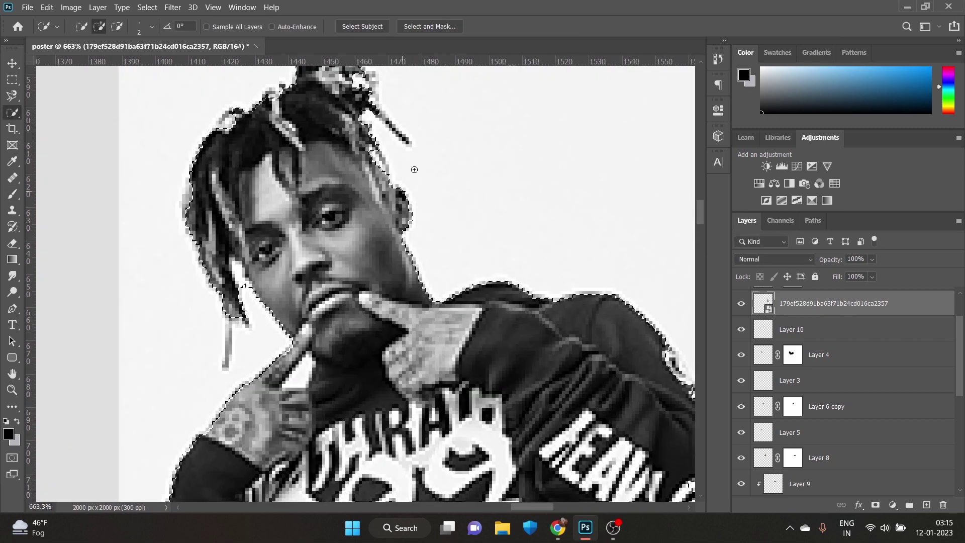
left_click_drag(303, 365, 280, 168)
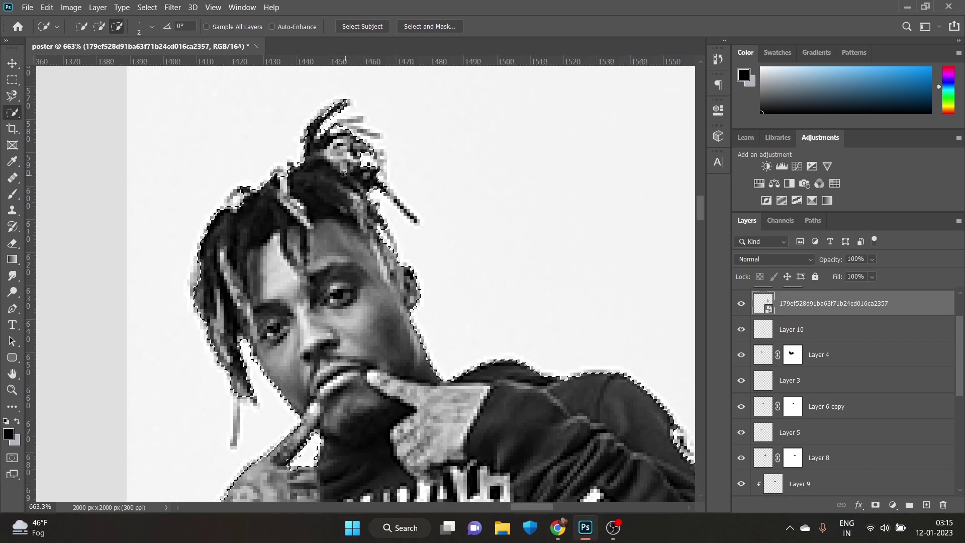
scroll(280, 168, "down", 3)
scroll(322, 211, "up", 5)
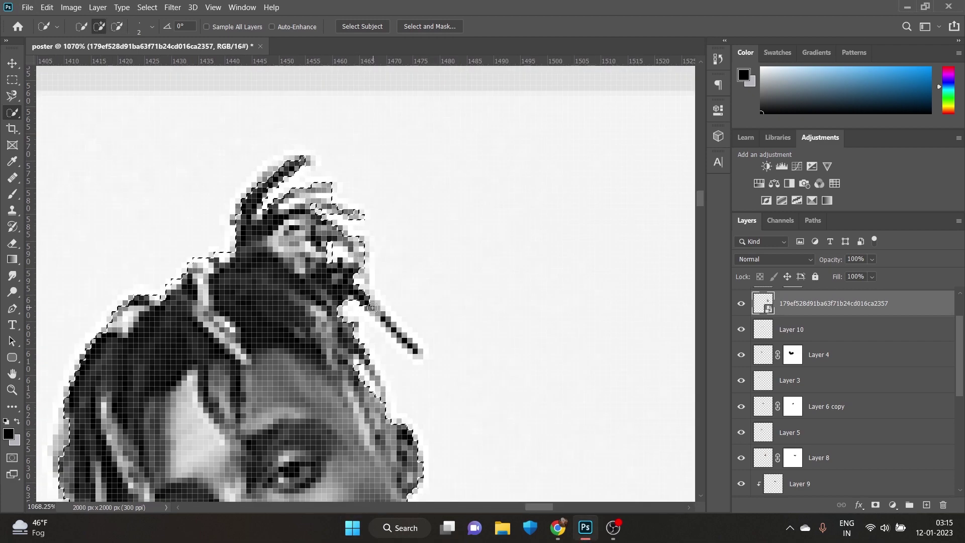
left_click_drag(322, 211, 423, 357)
scroll(423, 358, "down", 3)
scroll(423, 358, "down", 3)
key("ctrl+j")
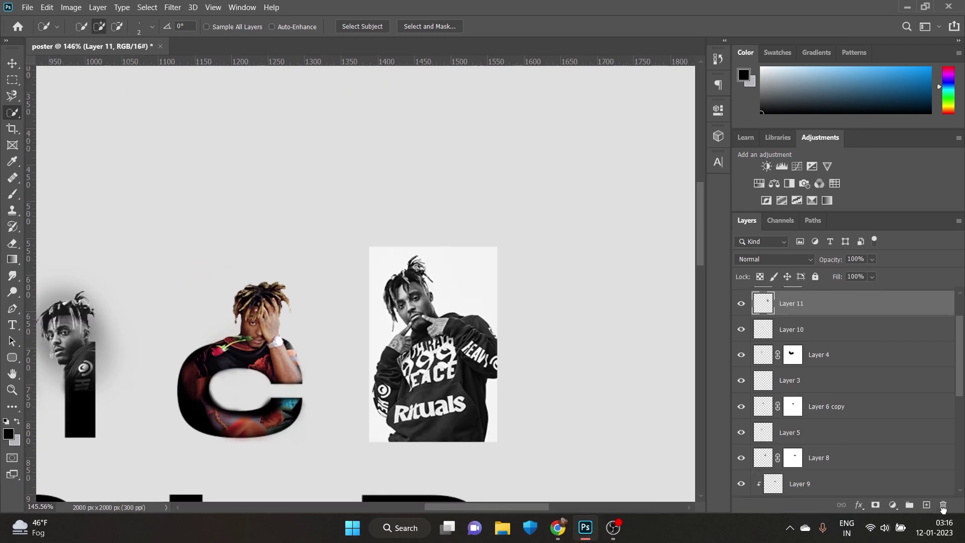
Duplicate Layer 11 via the layer context menu.
right_click(827, 303)
left_click(693, 55)
key("Return")
left_click_drag(875, 461, 863, 388)
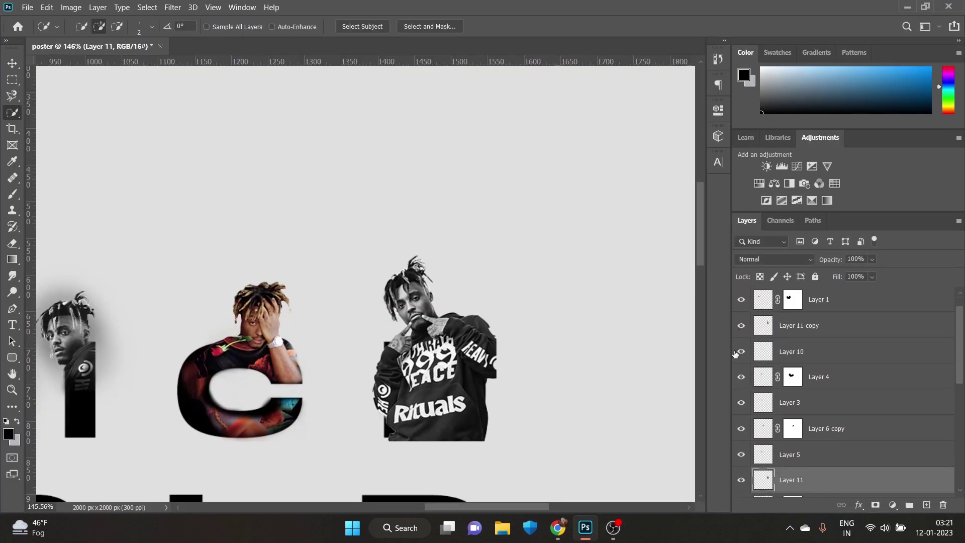
Duplicate the portrait, clip Layer 11 to the layer beneath, and move it below Layer 8.
scroll(749, 474, "down", 3)
left_click(9, 61)
key("ctrl+j")
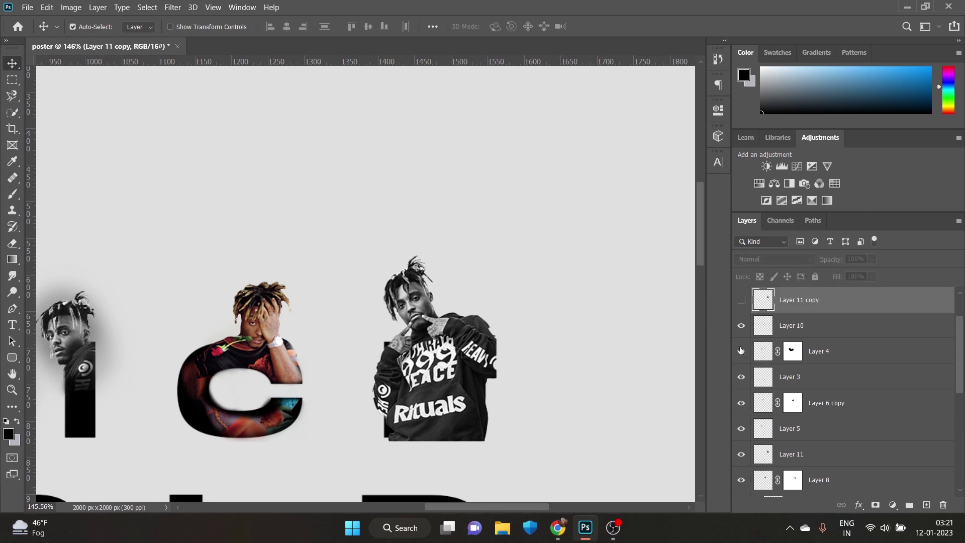
scroll(804, 403, "up", 2)
left_click(800, 455)
key("ctrl+alt+g")
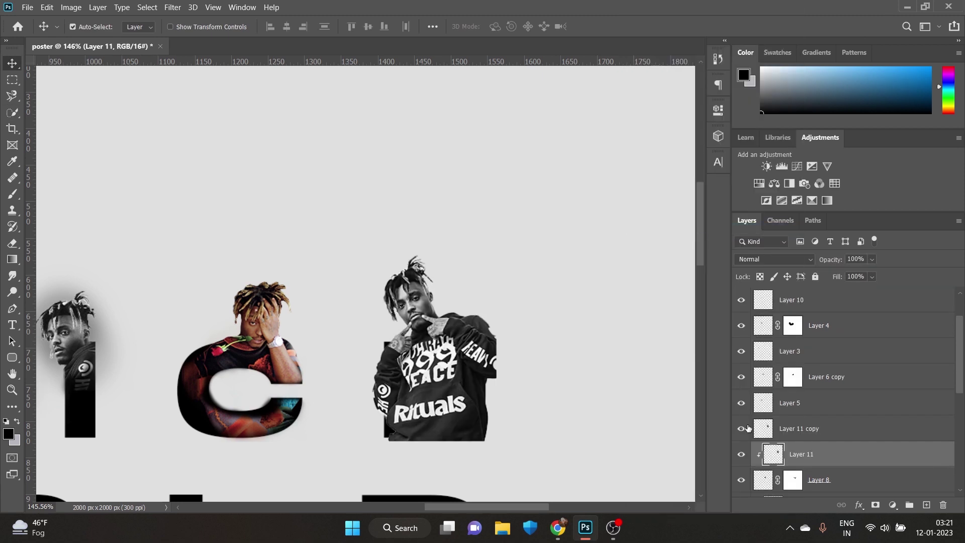
left_click_drag(799, 454, 800, 495)
Clip the portrait copy into the E, position it to fill the letter, and add a mask.
right_click(811, 432)
left_click(716, 229)
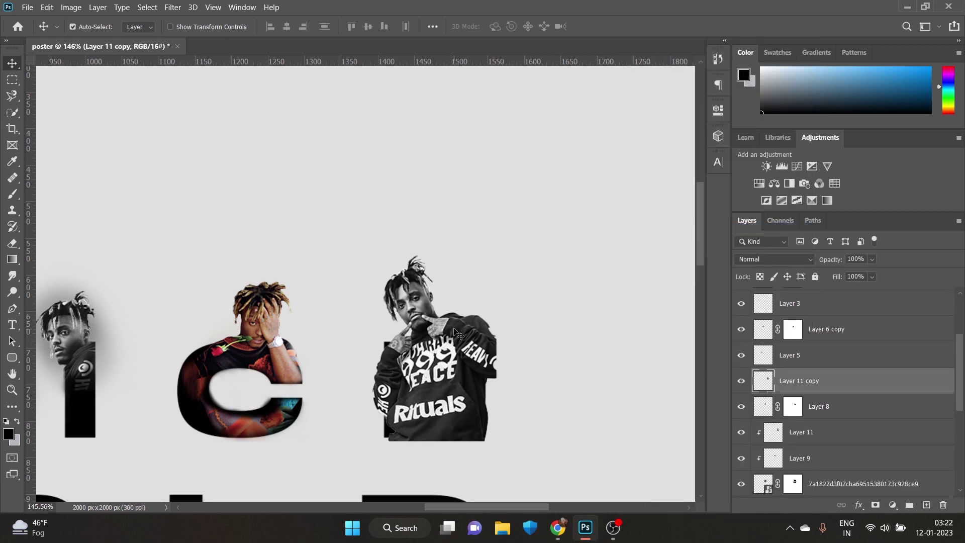
mouse_move(817, 388)
left_mouse_down()
mouse_move(832, 416)
mouse_move(739, 332)
mouse_move(829, 395)
left_mouse_up()
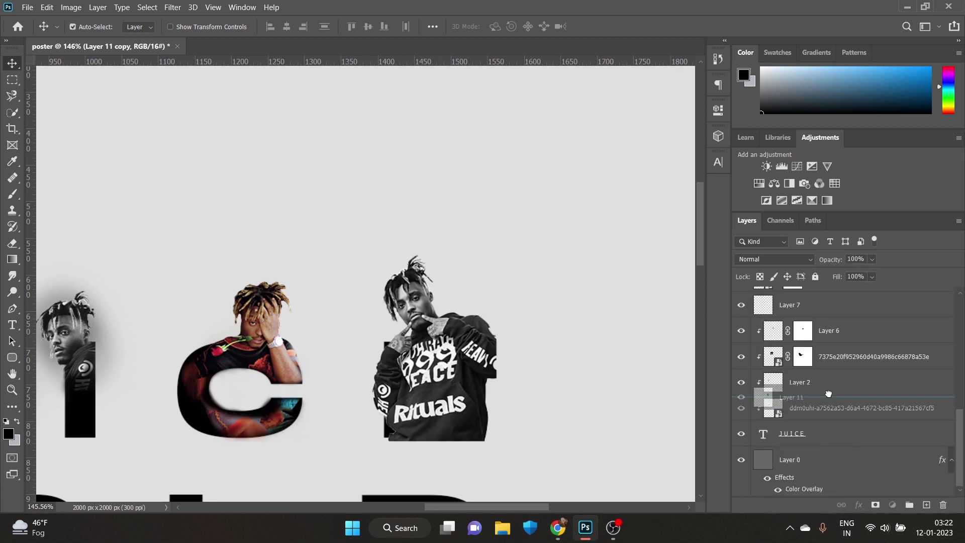
left_click_drag(436, 367, 434, 359)
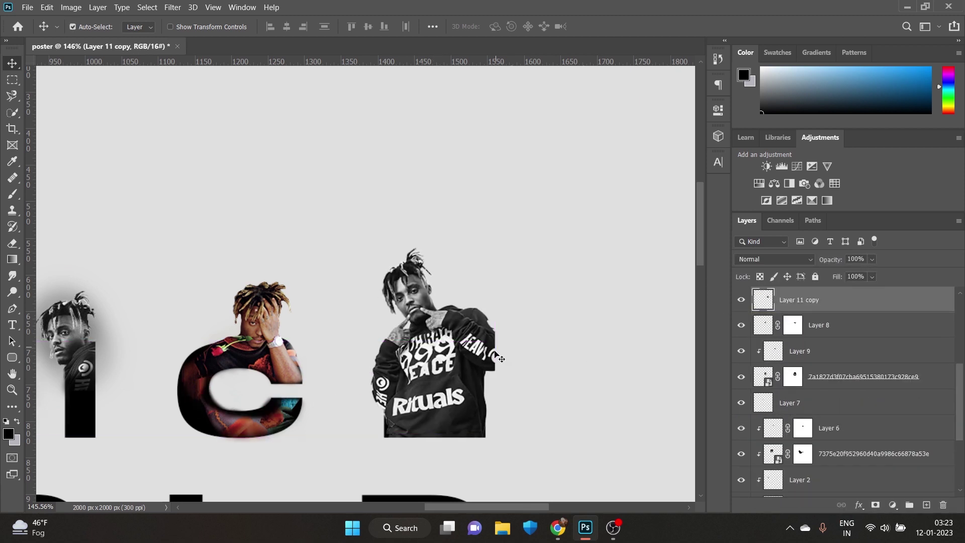
left_click(876, 505)
key("b")
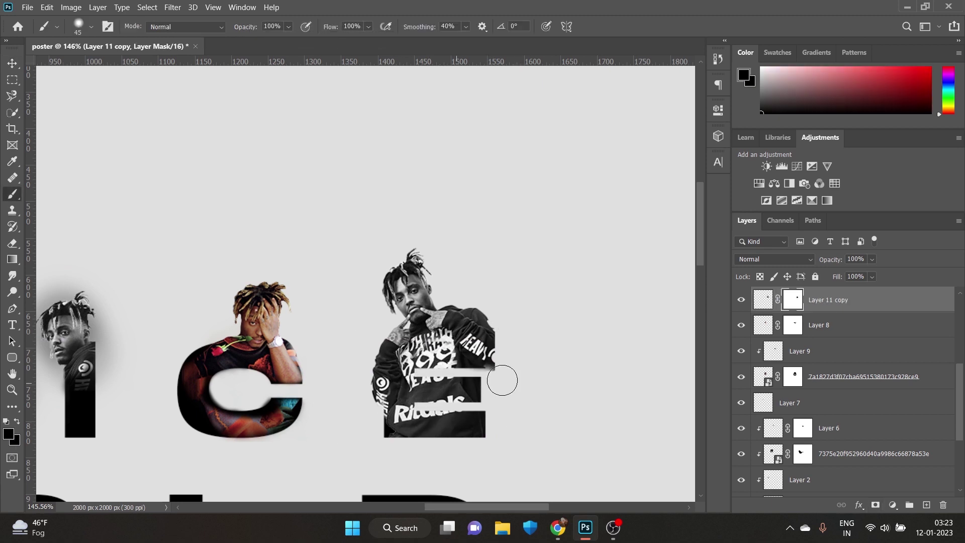
scroll(516, 397, "up", 2)
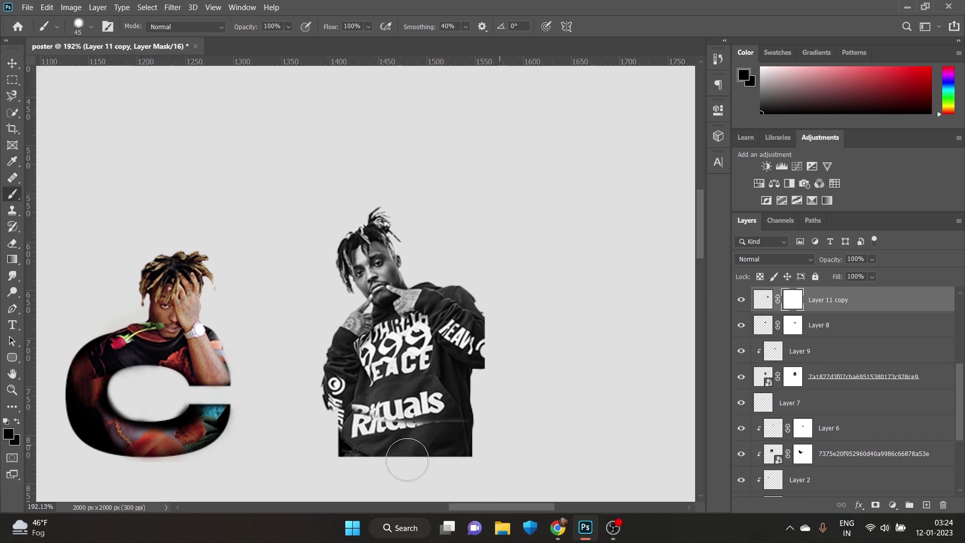
key("ctrl+z")
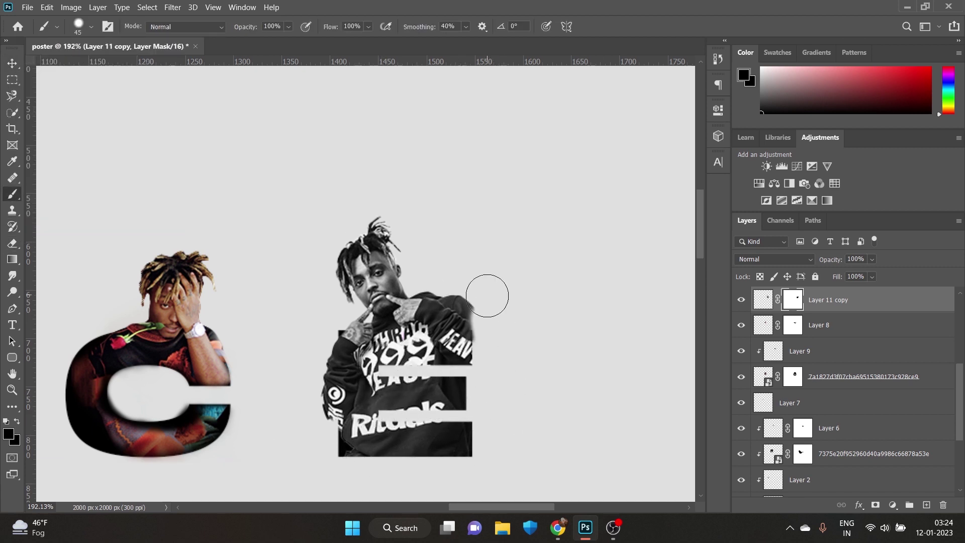
Paint over part of the E letter's photo on Layer 11 with a smaller brush.
right_click(209, 66)
scroll(463, 324, "up", 8)
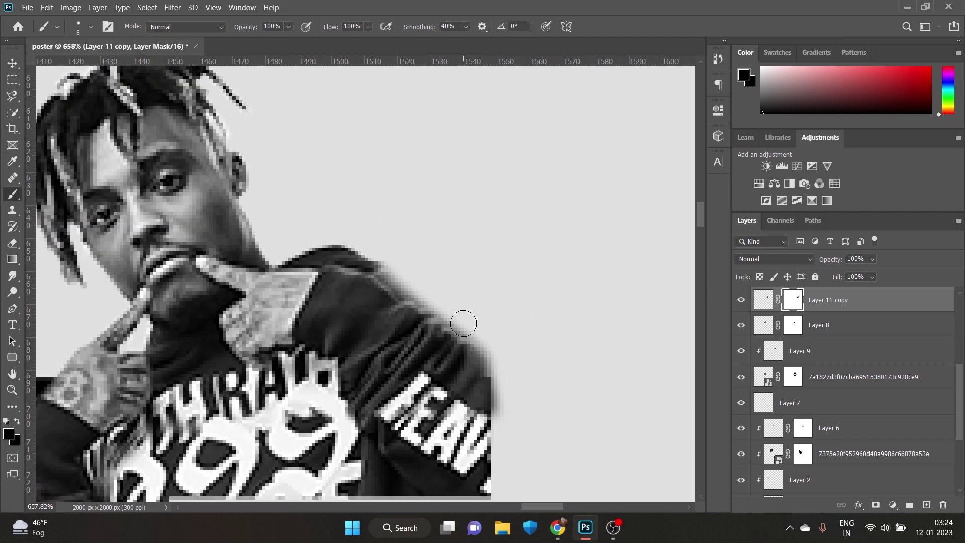
scroll(491, 350, "down", 8)
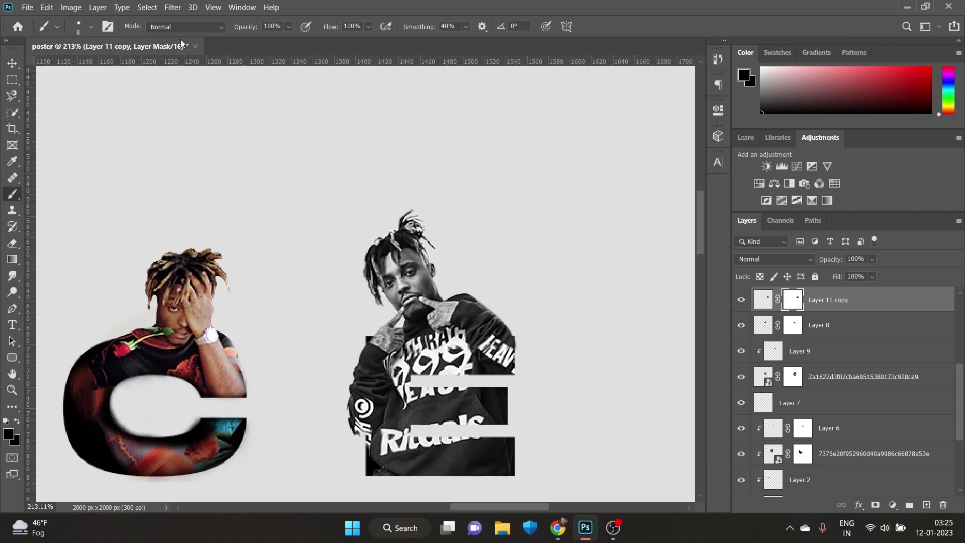
scroll(484, 426, "down", 2)
key("v")
left_click(484, 426)
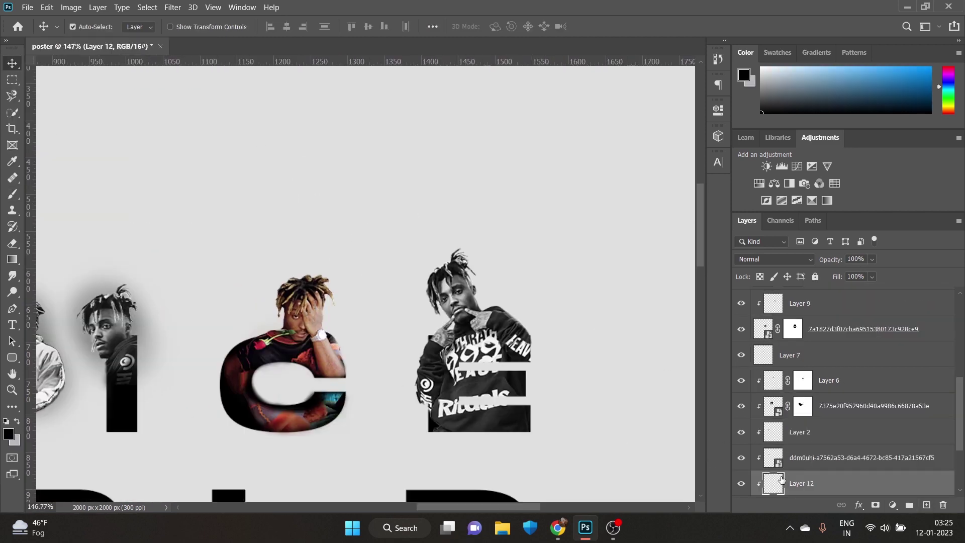
key("b")
left_click_drag(427, 399, 497, 432)
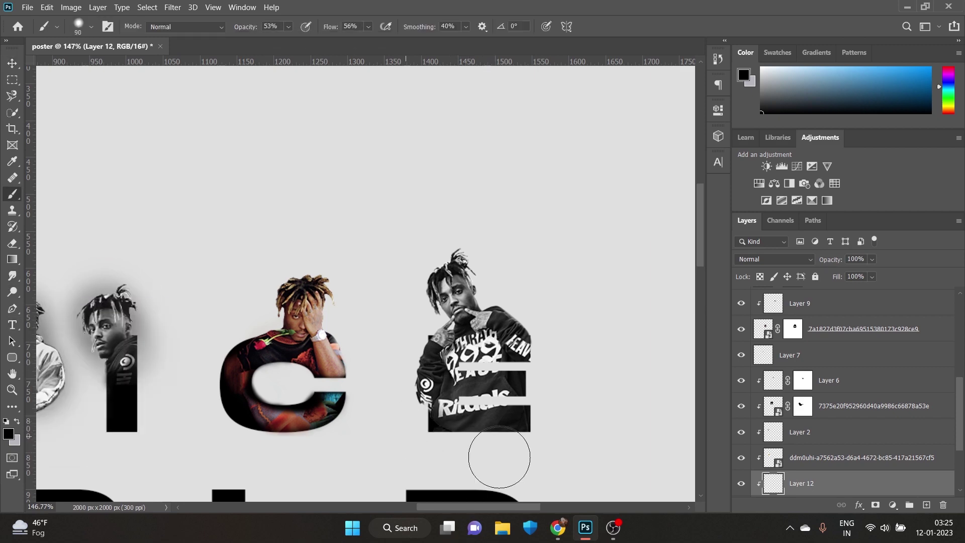
scroll(504, 362, "up", 3)
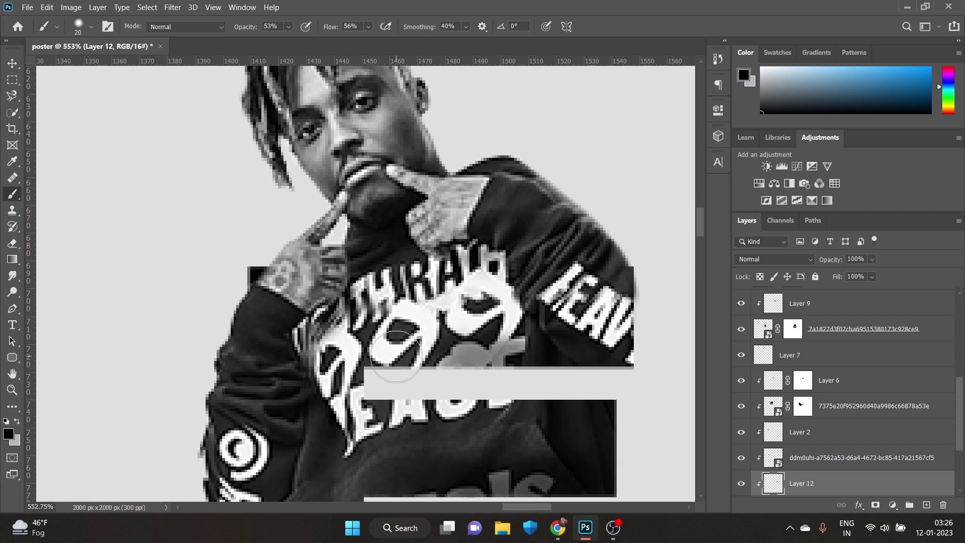
scroll(646, 345, "up", 2)
scroll(176, 319, "up", 2)
key("bracketleft")
scroll(176, 320, "down", 4)
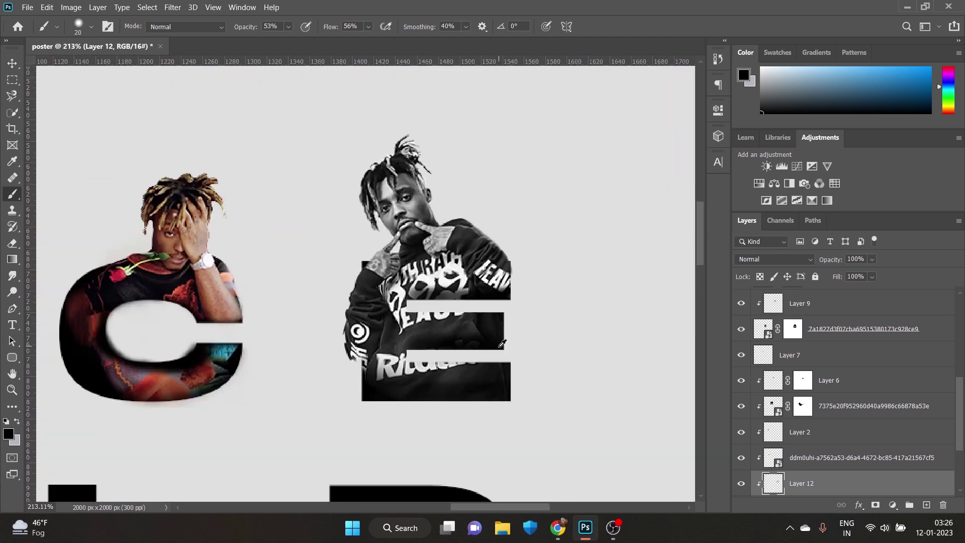
Add a new layer and paint a large soft grey shadow around the E figure.
key("ctrl+shift+alt+n")
key("bracketright")
key("bracketright")
key("bracketright")
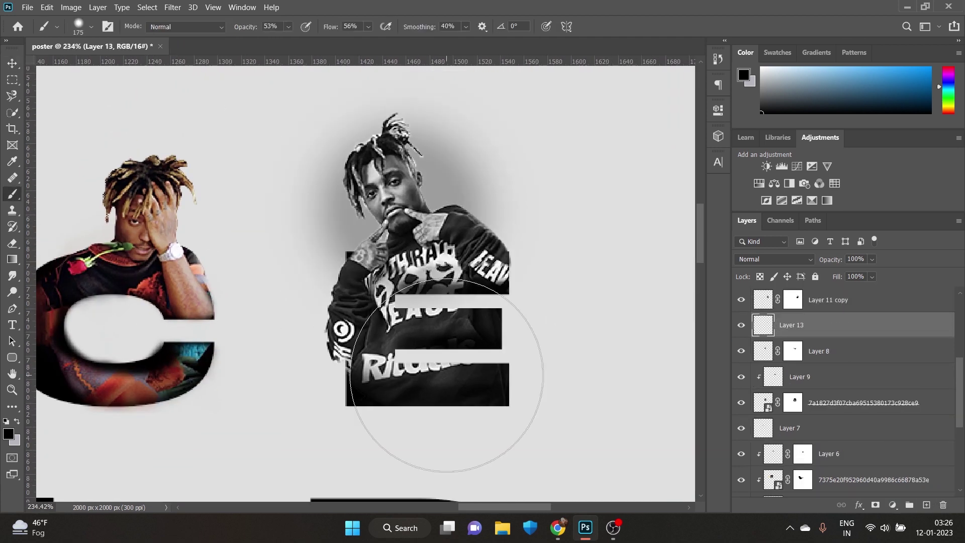
left_click_drag(347, 211, 478, 322)
scroll(375, 308, "down", 5)
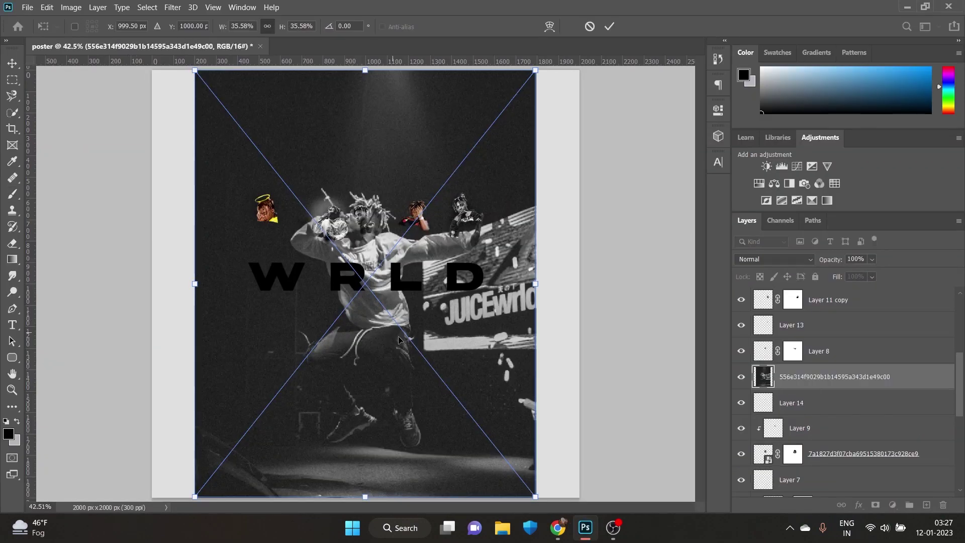
Scale and distort the concert photo to fit over the W, then apply the transform.
mouse_move(535, 496)
left_mouse_down()
mouse_move(308, 302)
mouse_move(293, 276)
left_mouse_up()
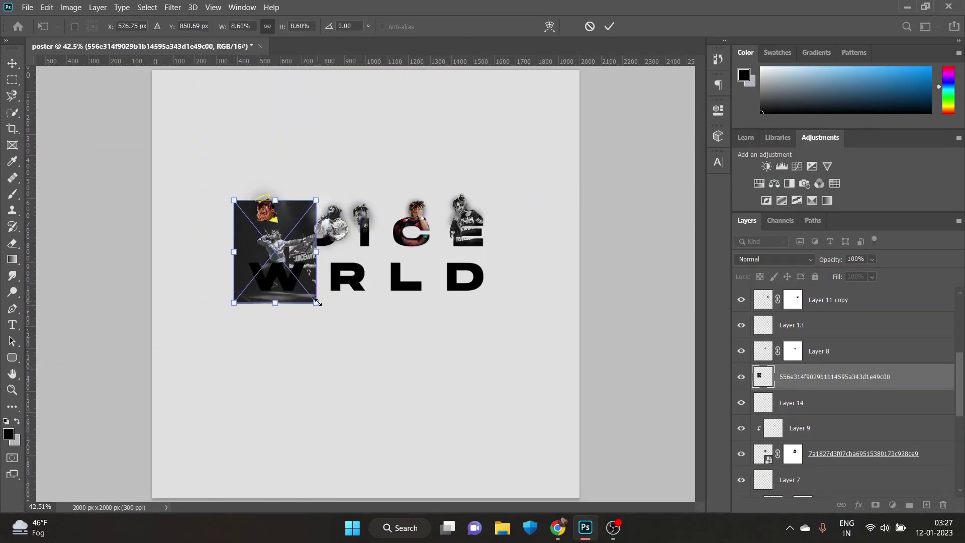
scroll(282, 272, "up", 3)
left_click_drag(366, 354, 329, 323)
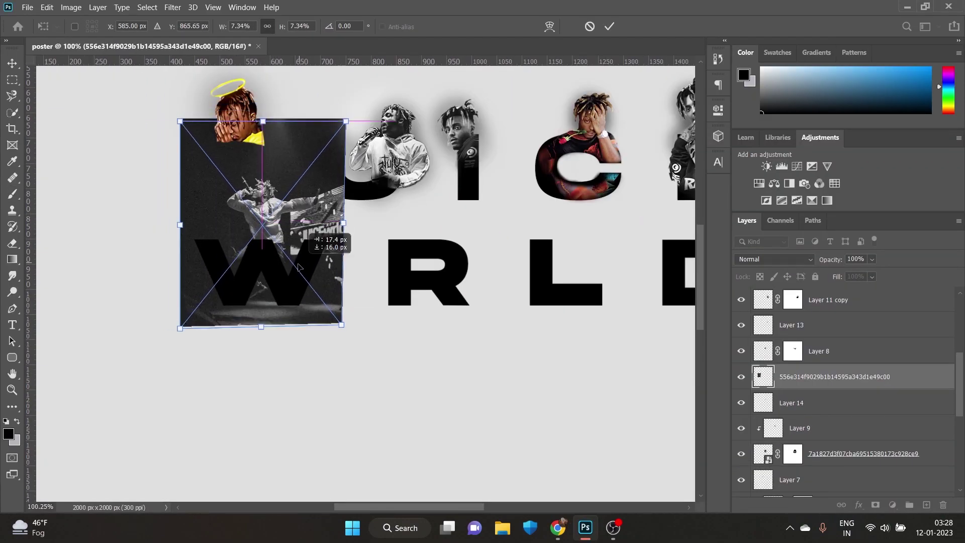
left_click_drag(171, 219, 188, 225)
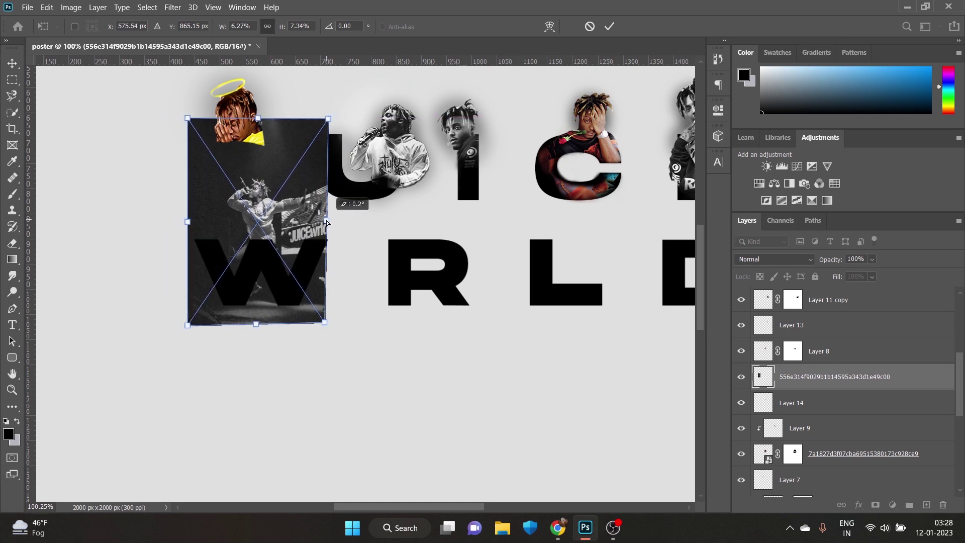
left_click_drag(333, 118, 347, 95)
left_click_drag(187, 118, 176, 94)
left_click_drag(279, 210, 275, 207)
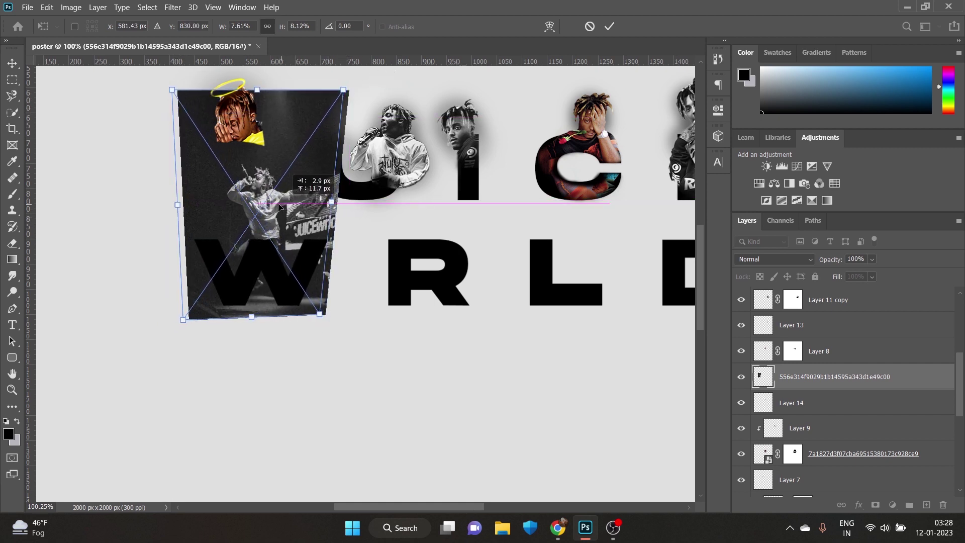
key("Return")
Move the photo layer above the WRLD text and quick-select the jumping singer.
mouse_move(835, 377)
left_mouse_down()
mouse_move(857, 449)
mouse_move(834, 300)
left_mouse_up()
left_click(13, 112)
left_click(65, 110)
left_click_drag(202, 138, 321, 300)
scroll(262, 255, "up", 5)
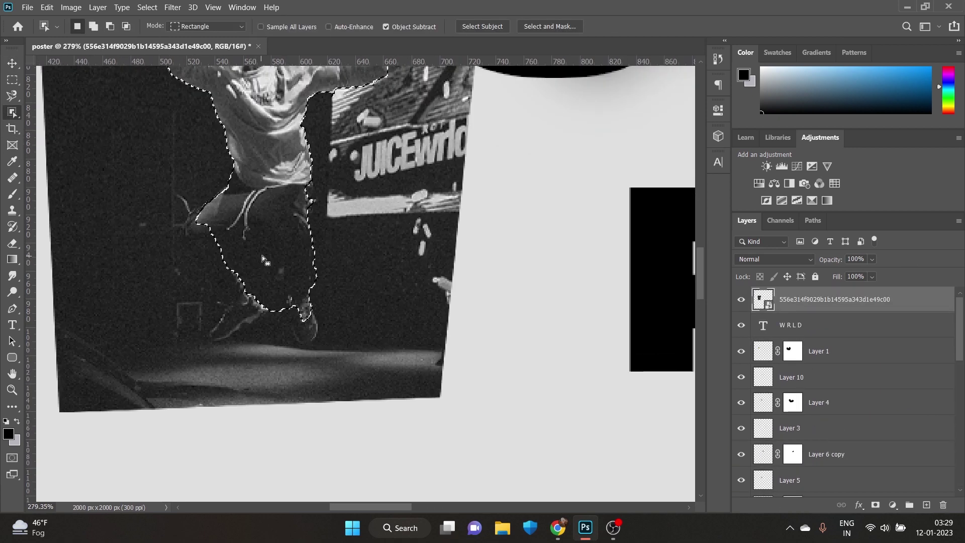
scroll(261, 255, "up", 3)
scroll(261, 255, "up", 3)
Add the raised microphone, mouth, arm and hair to the singer selection.
key("shift+w")
left_click_drag(275, 242, 233, 200)
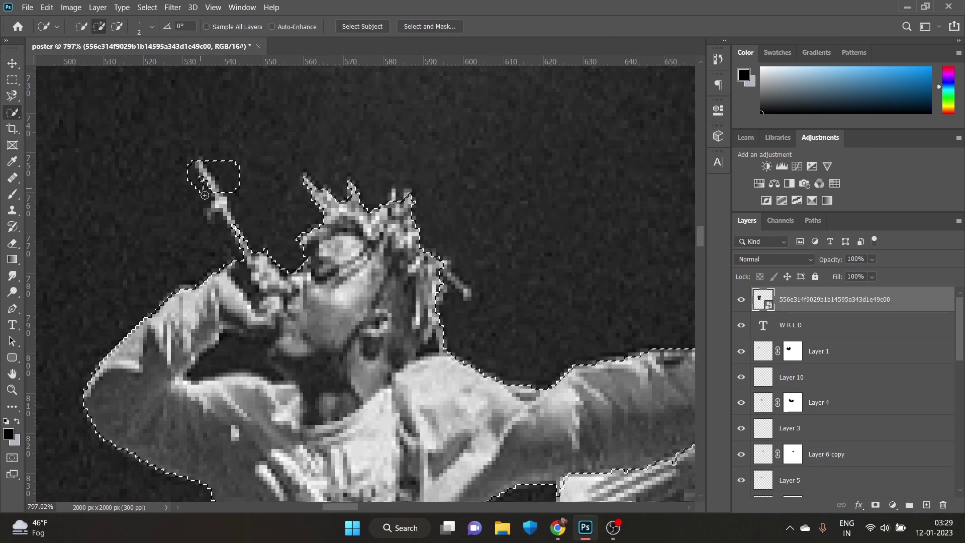
scroll(232, 200, "down", 5)
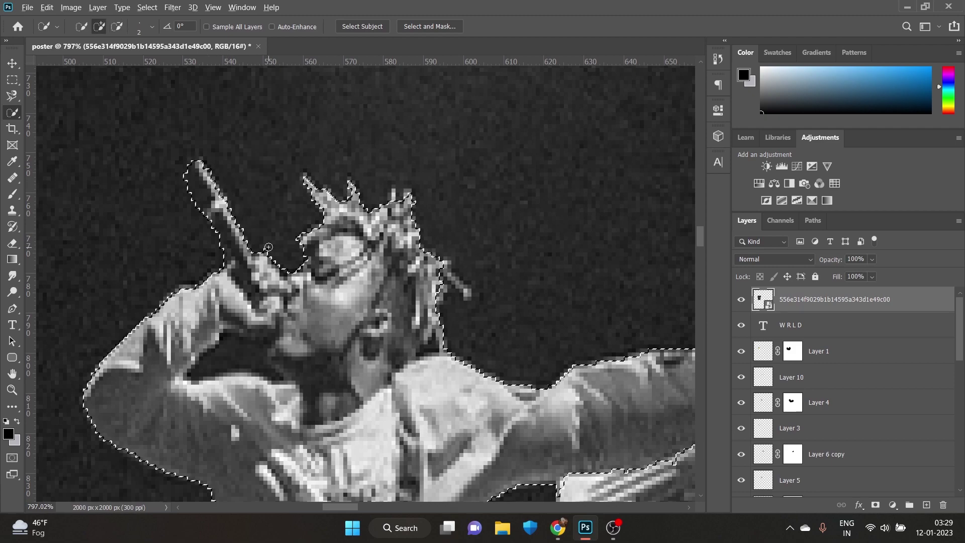
scroll(341, 317, "up", 5)
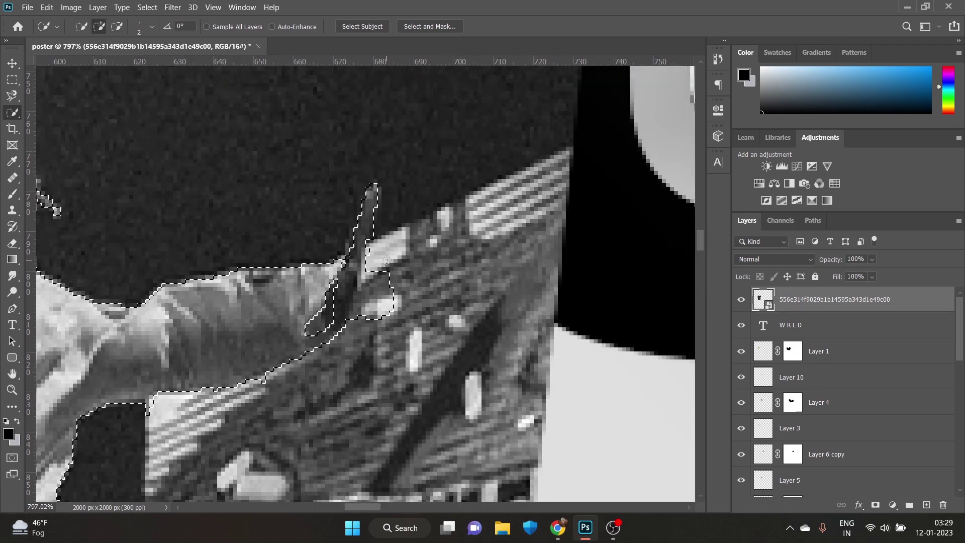
scroll(51, 206, "down", 5)
scroll(201, 327, "up", 6)
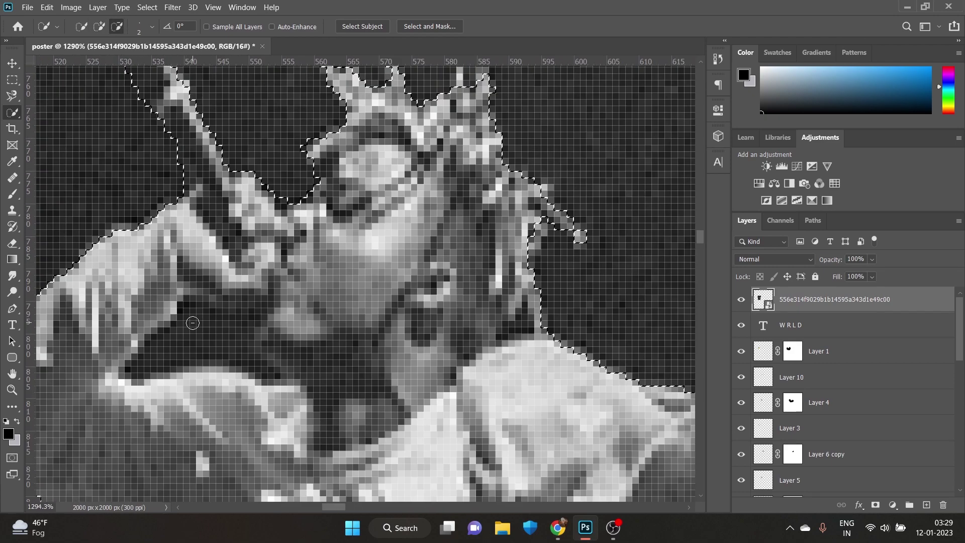
left_click_drag(248, 375, 183, 374)
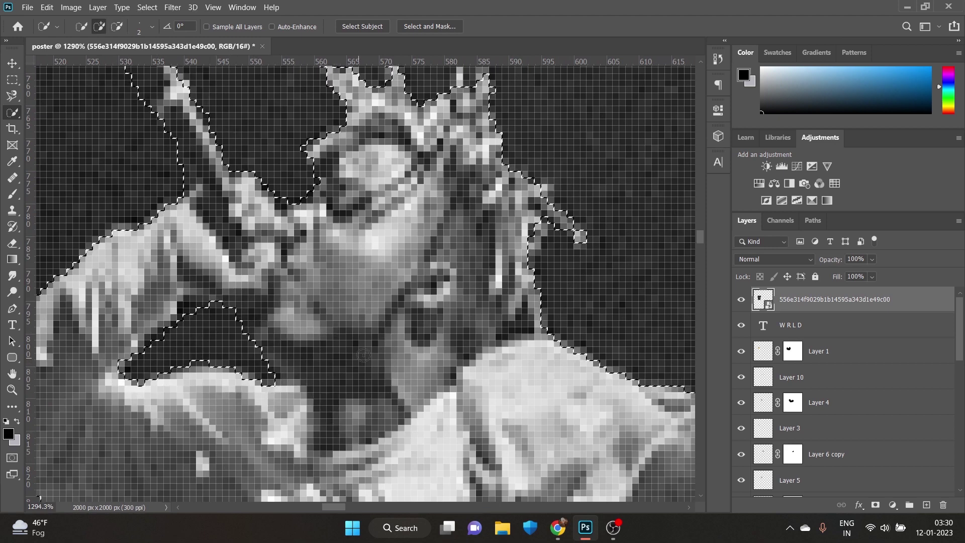
scroll(364, 355, "down", 5)
scroll(440, 53, "up", 2)
Output the refined singer as a new layer and clip the original photo into WRLD.
left_click(430, 26)
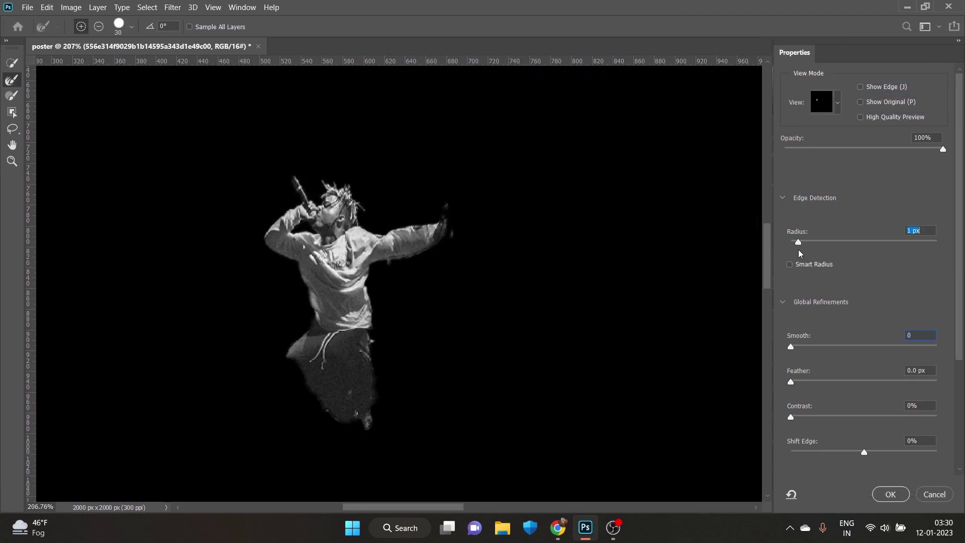
left_click(890, 494)
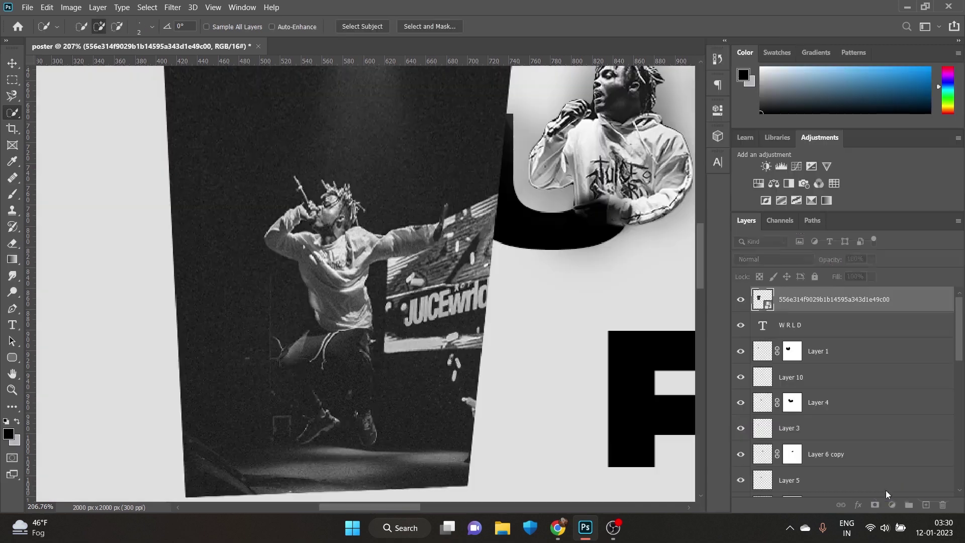
mouse_move(855, 325)
left_mouse_down()
mouse_move(943, 226)
mouse_move(808, 322)
left_mouse_up()
right_click(808, 324)
left_click(711, 270)
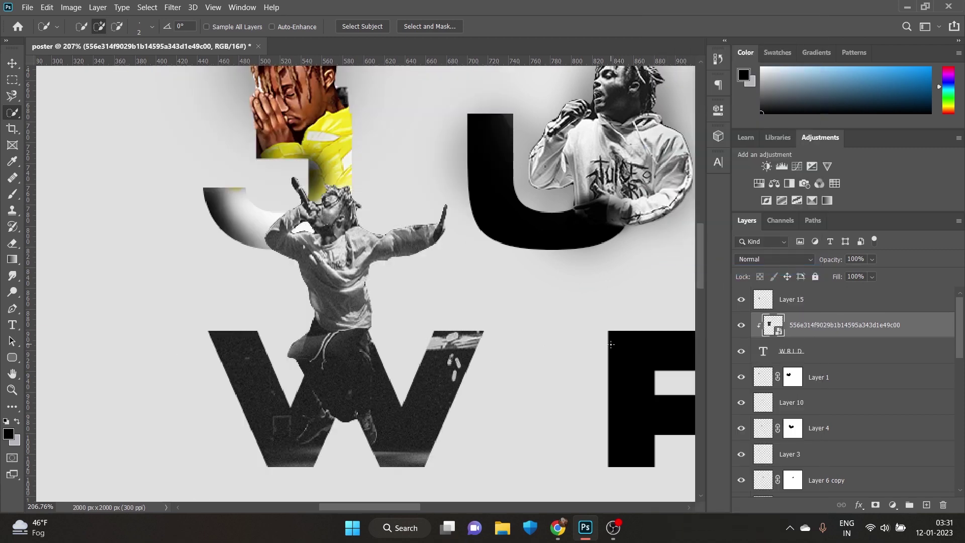
Reposition the singer cutout and WRLD text together.
left_click(792, 351, "shift")
left_click(792, 299, "ctrl")
key("ctrl+t")
scroll(496, 345, "down", 5)
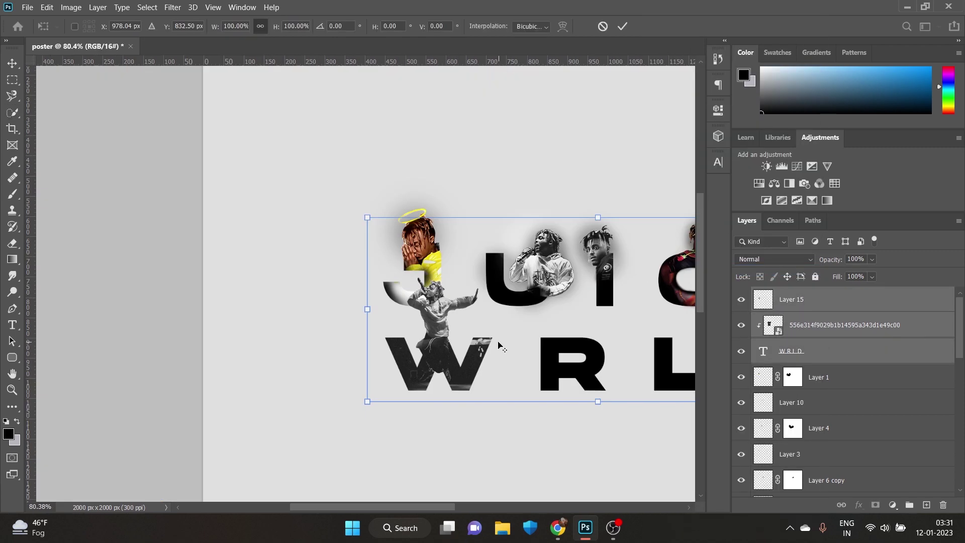
scroll(556, 367, "down", 2)
left_click_drag(556, 367, 567, 353)
key("Return")
Add a layer mask to the singer cutout layer.
key("w")
scroll(352, 301, "up", 3)
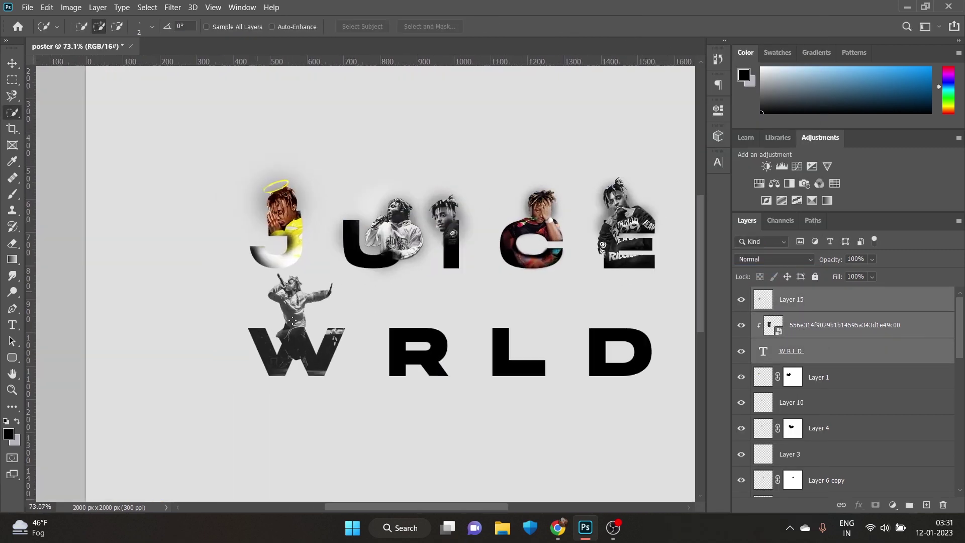
scroll(352, 302, "up", 3)
left_click(893, 505)
left_click(837, 508)
left_click(875, 505)
key("b")
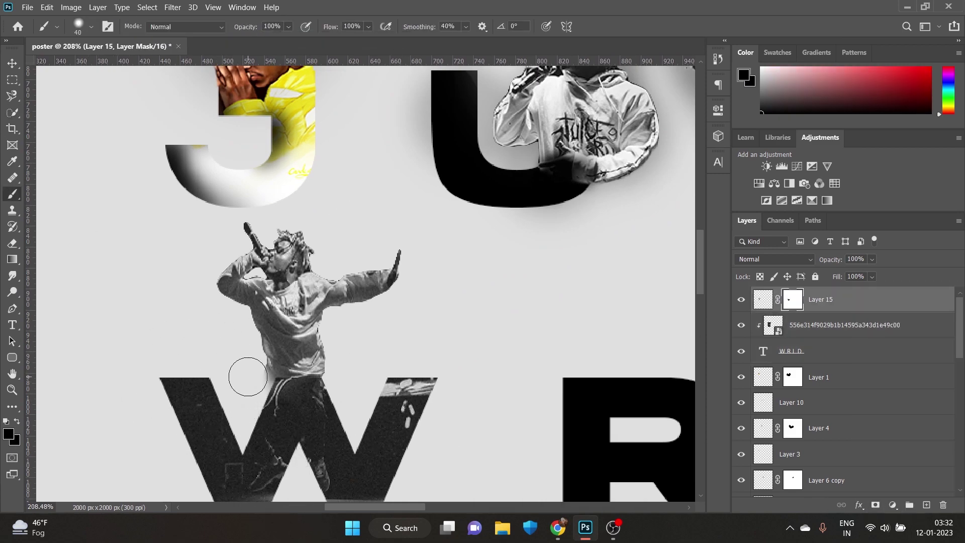
Paint white on the mask to restore the singer's left edge, then set a smaller black brush.
scroll(261, 376, "down", 5)
scroll(262, 376, "up", 5)
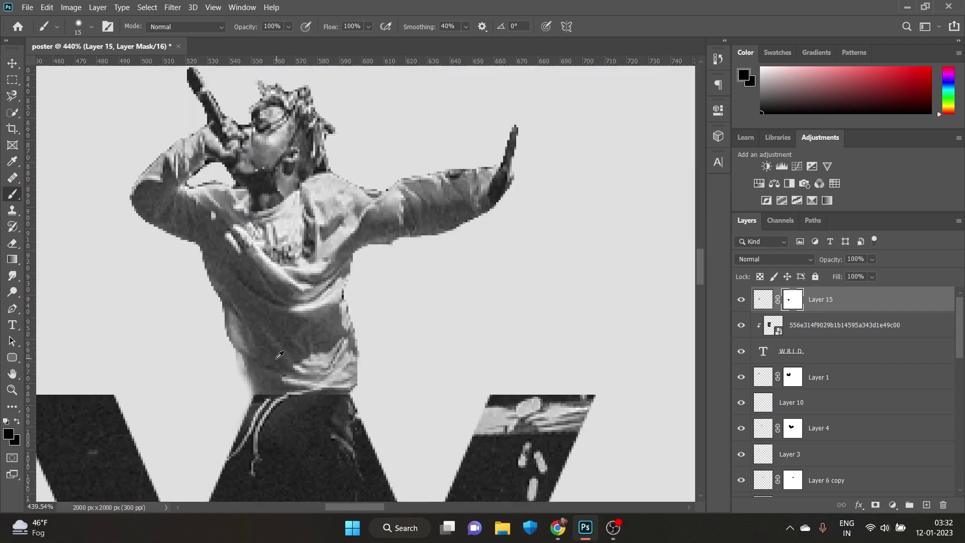
scroll(251, 352, "up", 3)
left_click(9, 433)
left_click(814, 198)
left_click_drag(248, 347, 277, 430)
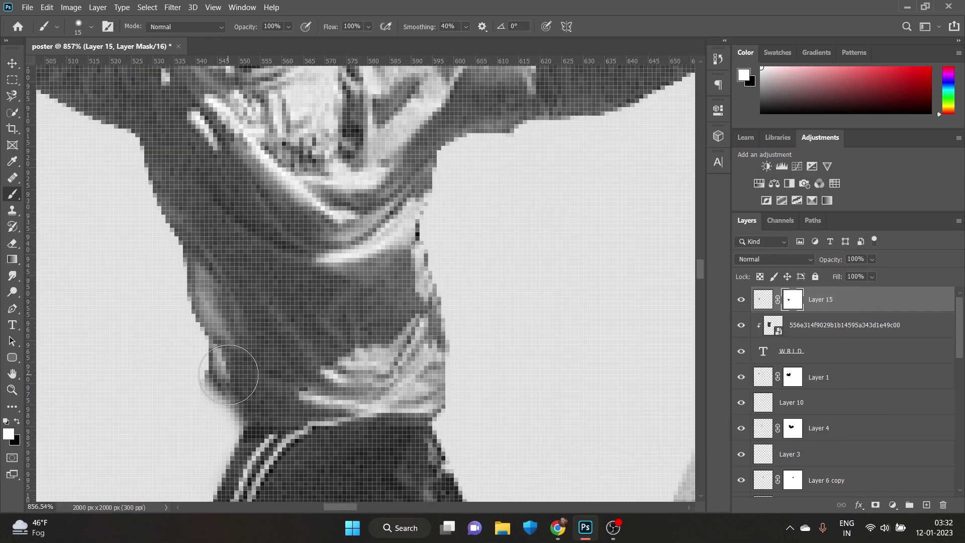
key("bracketleft")
key("bracketleft")
left_click(9, 434)
left_click(548, 395)
left_click(815, 198)
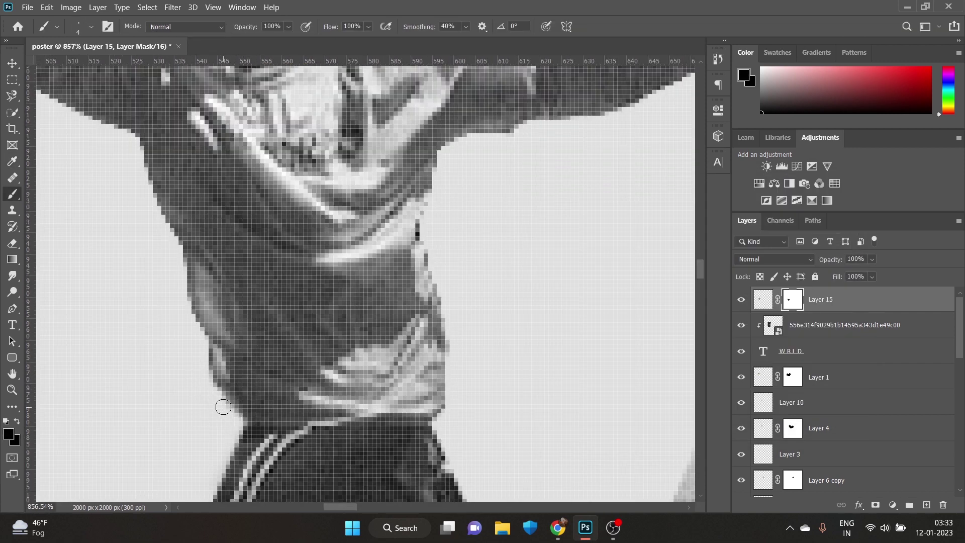
scroll(224, 406, "down", 5)
Give the singer cutout a drop shadow offset down and to the right.
left_click(763, 300)
left_click(859, 505)
left_click(875, 496)
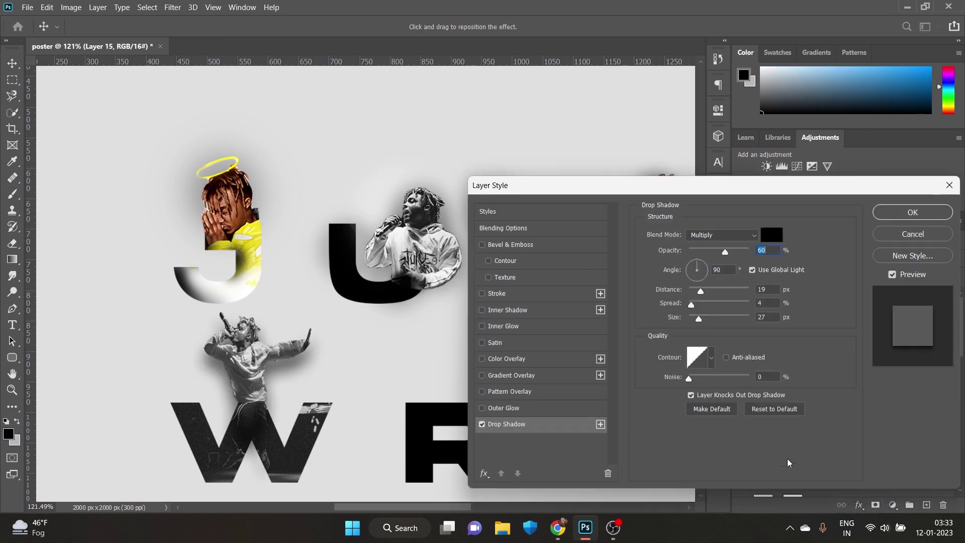
left_click_drag(277, 370, 281, 377)
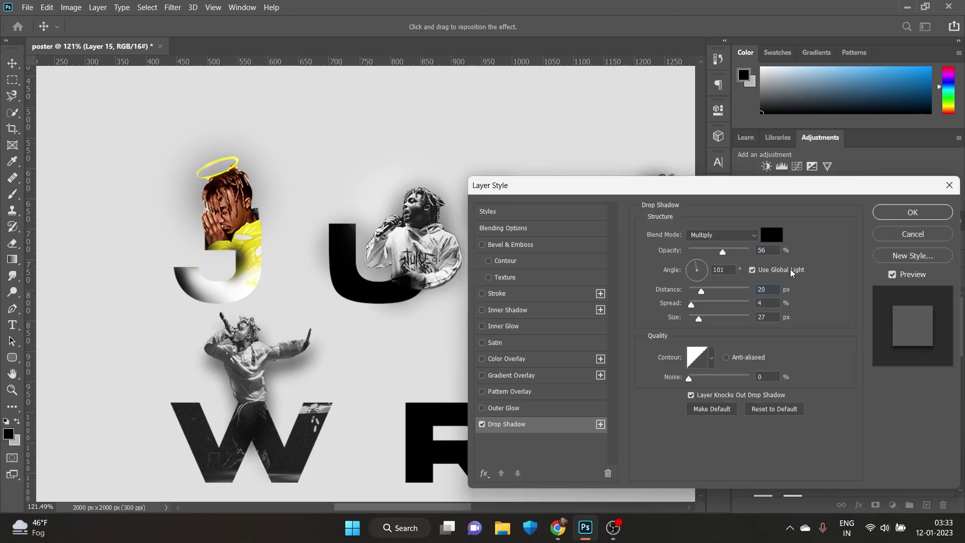
left_click(913, 212)
scroll(532, 323, "down", 3)
Select Layer 1, hide the unused Layer 10, and select Layer 8.
left_click(819, 377)
left_click(743, 406)
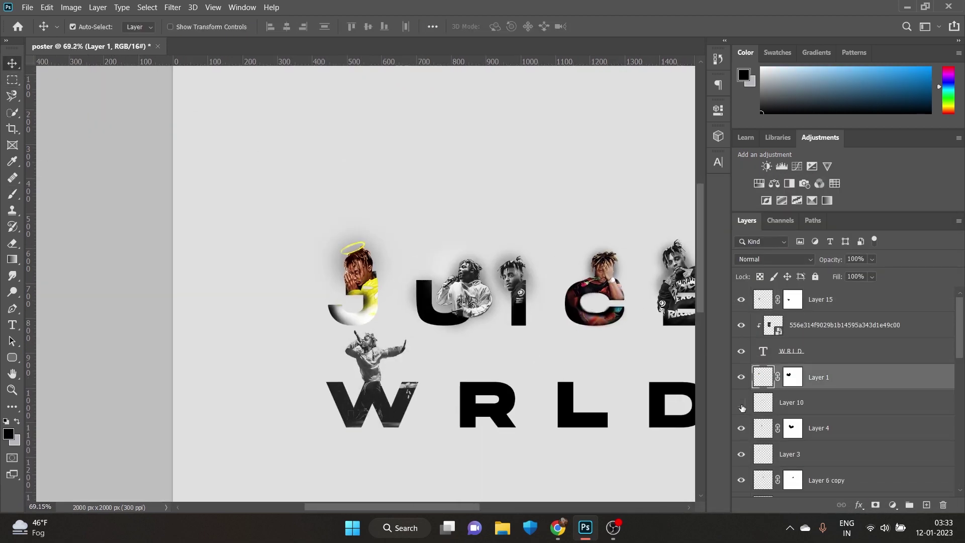
left_click_drag(943, 507, 944, 506)
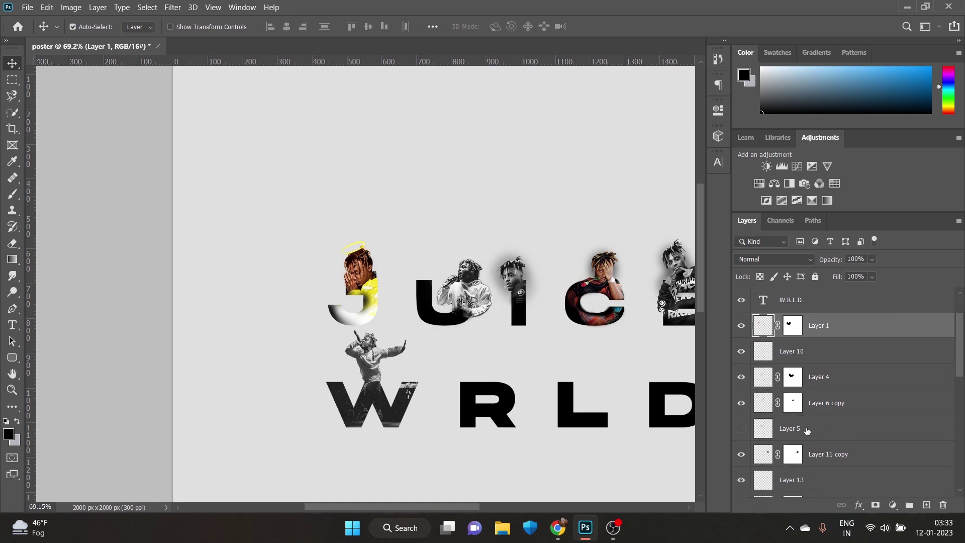
left_click(825, 428)
scroll(847, 468, "down", 1)
scroll(743, 378, "up", 1)
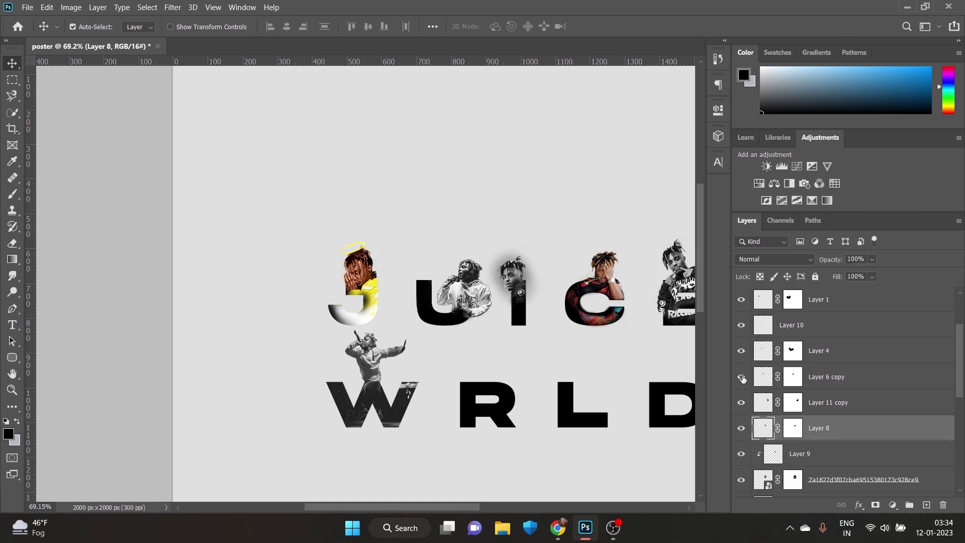
Place the red-jacket concert photo and scale it down to fit the poster.
key("super+d")
mouse_move(501, 205)
left_mouse_down()
mouse_move(593, 528)
mouse_move(457, 391)
left_mouse_up()
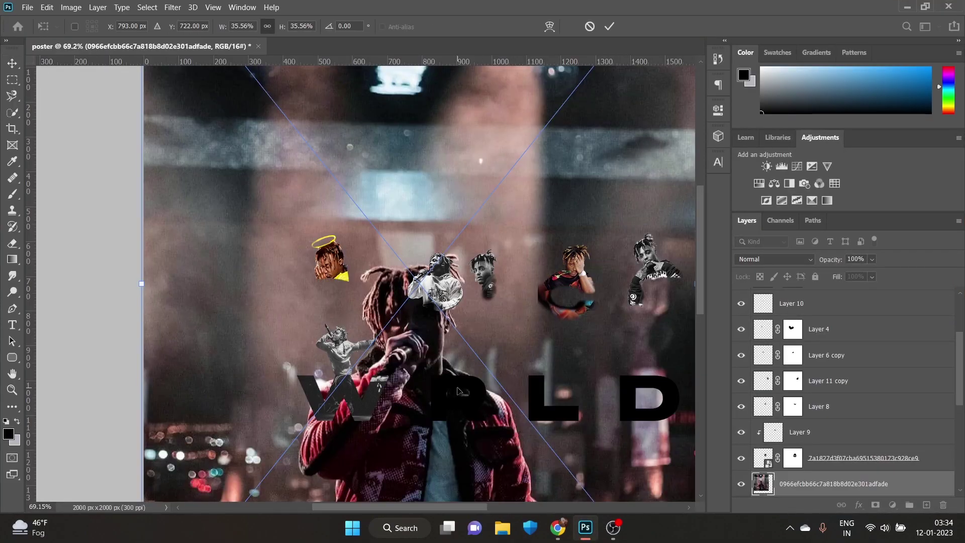
scroll(457, 391, "down", 5)
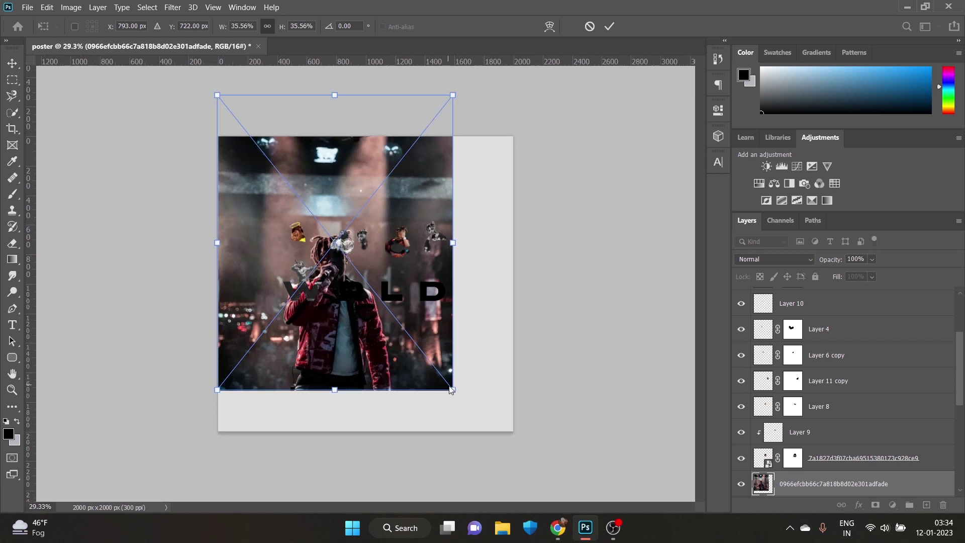
mouse_move(454, 390)
left_mouse_down()
mouse_move(275, 180)
mouse_move(350, 290)
left_mouse_up()
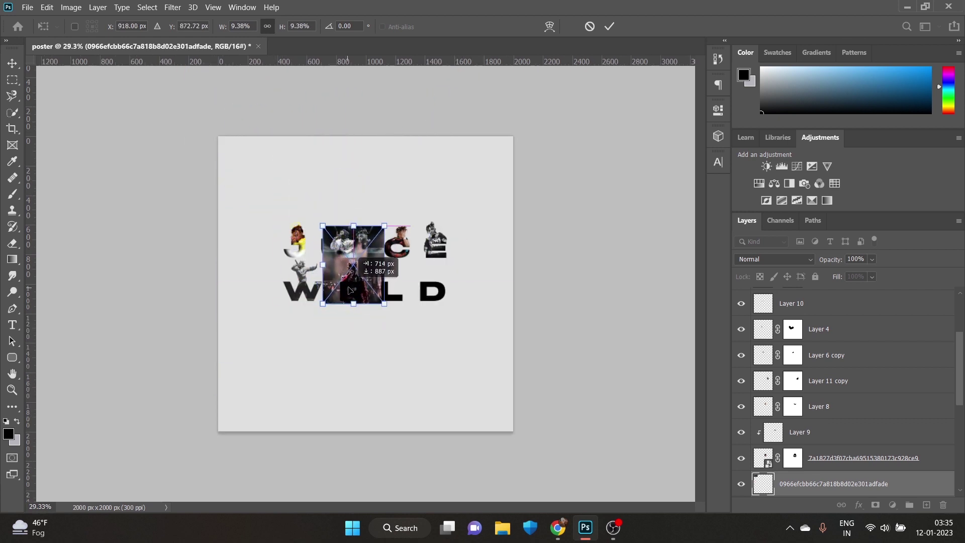
mouse_move(387, 307)
left_mouse_down()
mouse_move(365, 276)
mouse_move(372, 262)
left_mouse_up()
scroll(374, 301, "up", 2)
scroll(374, 302, "up", 2)
scroll(372, 272, "up", 3)
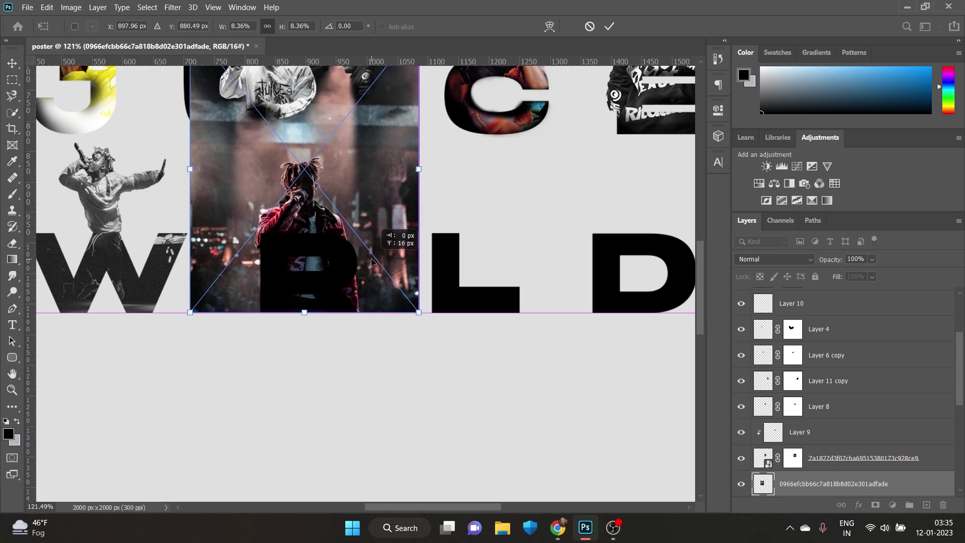
key("Return")
Bring the photo layer to the top and select and refine the red-jacket singer.
key("ctrl+shift+bracketright")
key("w")
left_click(482, 26)
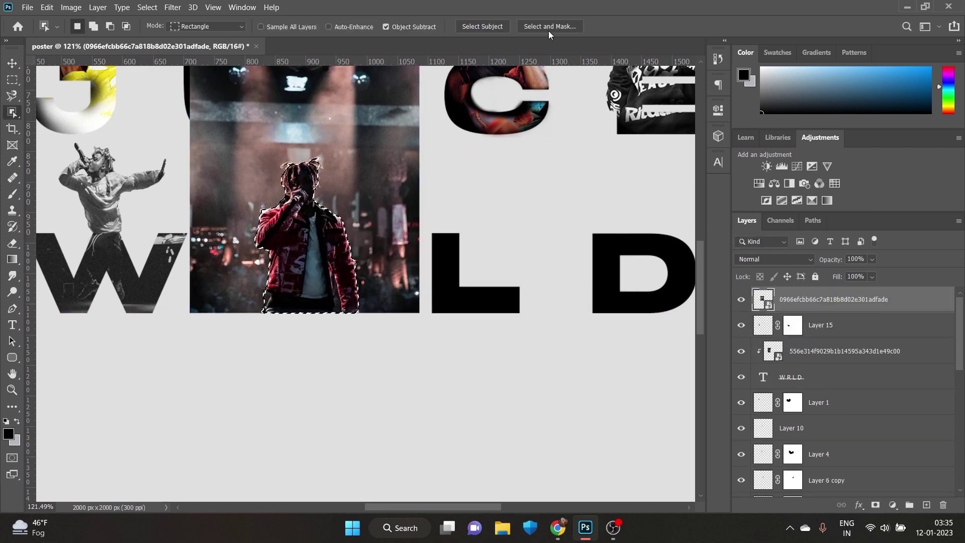
scroll(299, 174, "up", 4)
key("shift+w")
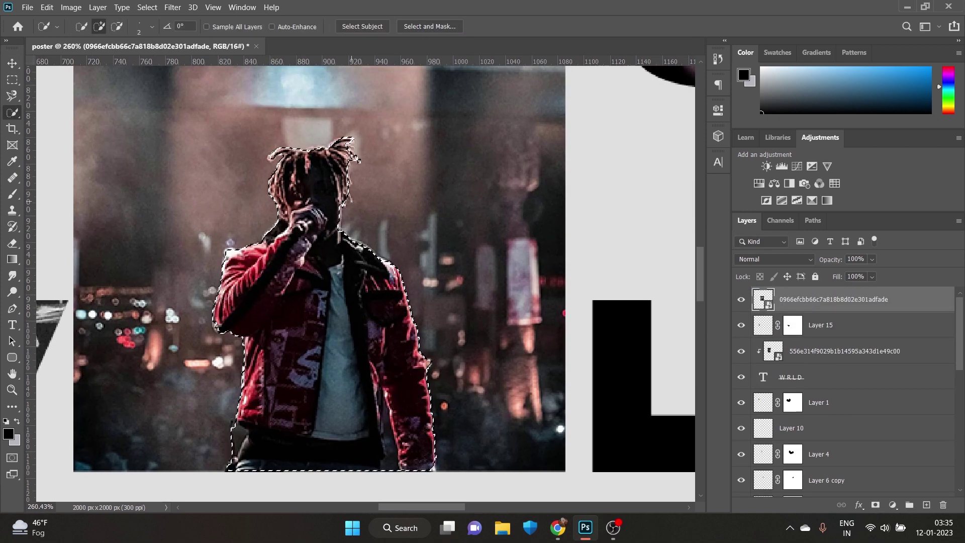
scroll(351, 200, "up", 7)
scroll(333, 225, "down", 7)
scroll(332, 224, "up", 2)
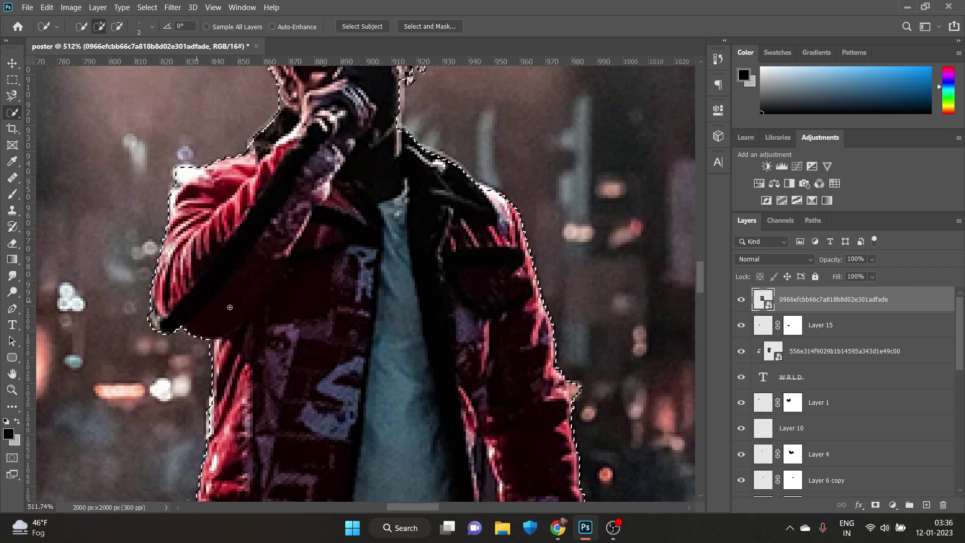
scroll(333, 224, "down", 2)
left_click(445, 29)
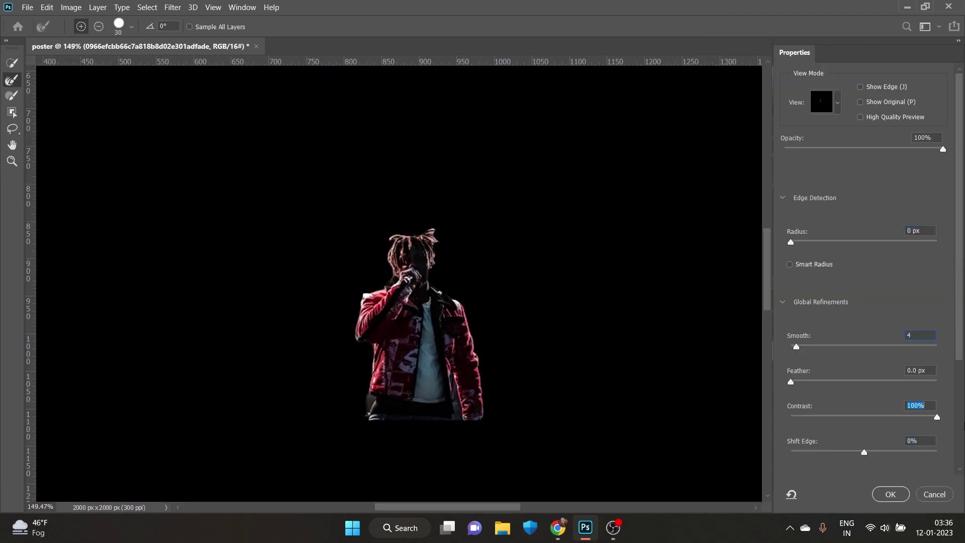
key("Return")
Copy the singer to his own layer, move the original below Layer 15, and mask the cutout.
key("ctrl+j")
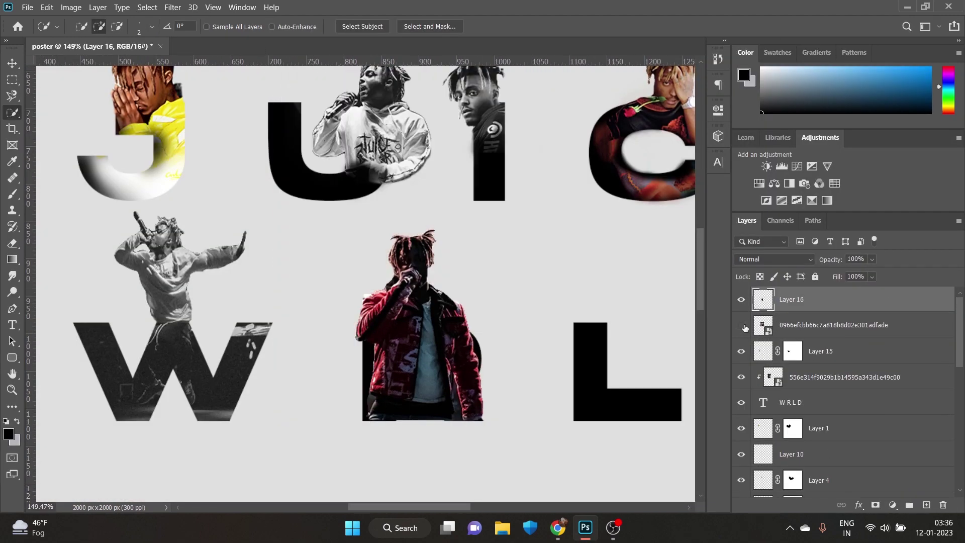
left_click_drag(815, 324, 815, 363)
left_click(876, 505)
key("b")
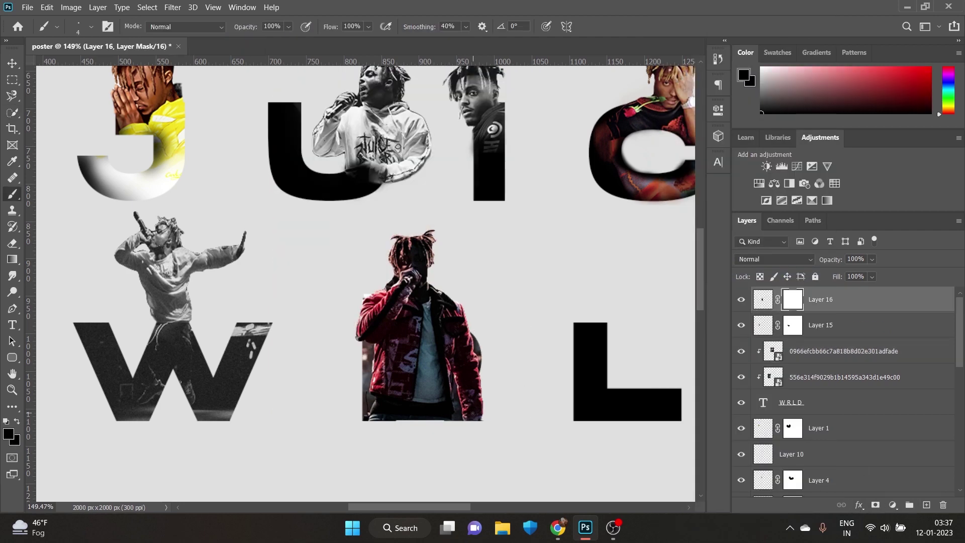
left_click(439, 396)
scroll(343, 330, "up", 3)
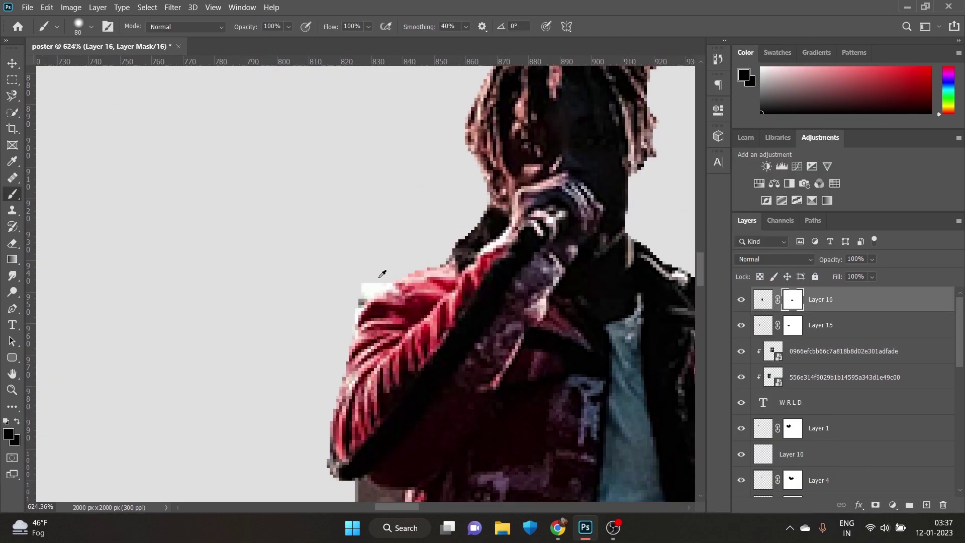
right_click(269, 226)
key("Escape")
scroll(261, 301, "down", 5)
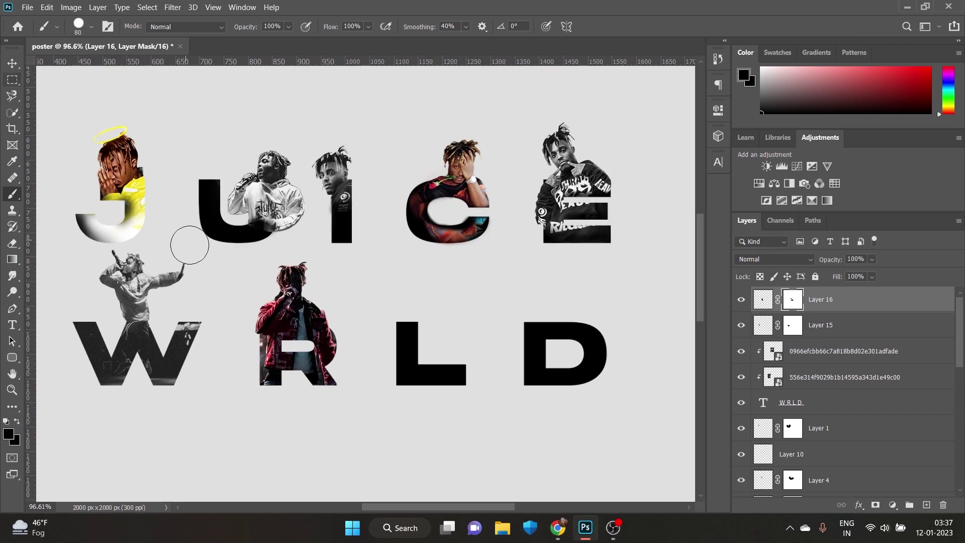
scroll(183, 247, "down", 3)
left_click(590, 530)
Commit the black-tee photo and cut the refined singer out onto a new layer.
left_click(593, 533)
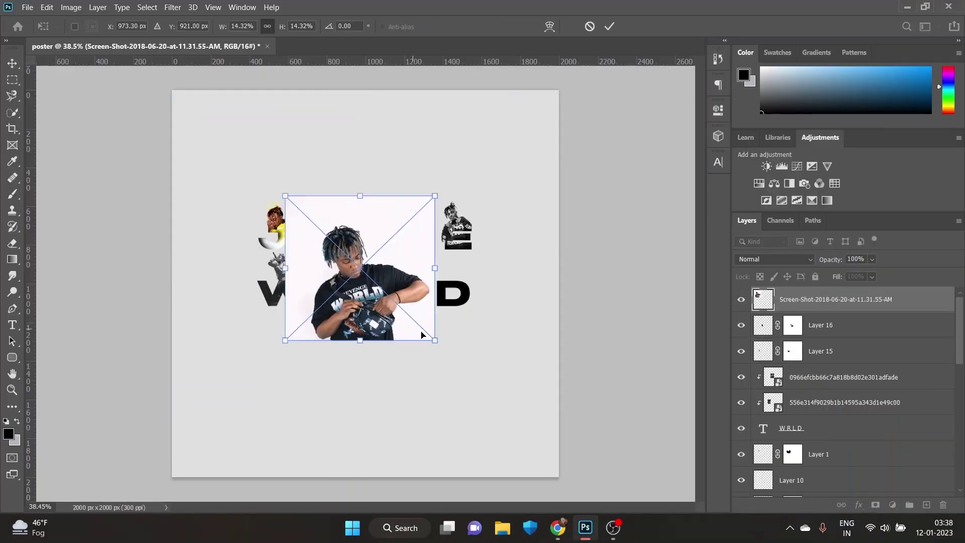
key("Return")
key("w")
key("ctrl+alt+r")
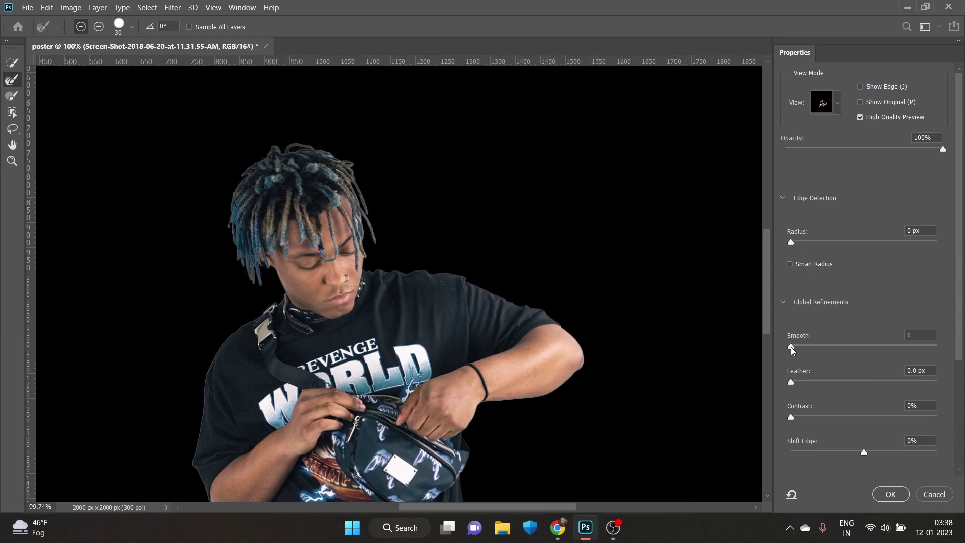
key("Tab")
key("Return")
Move the original photo under the WRLD letters and scale it over the L.
left_click_drag(804, 346, 803, 440)
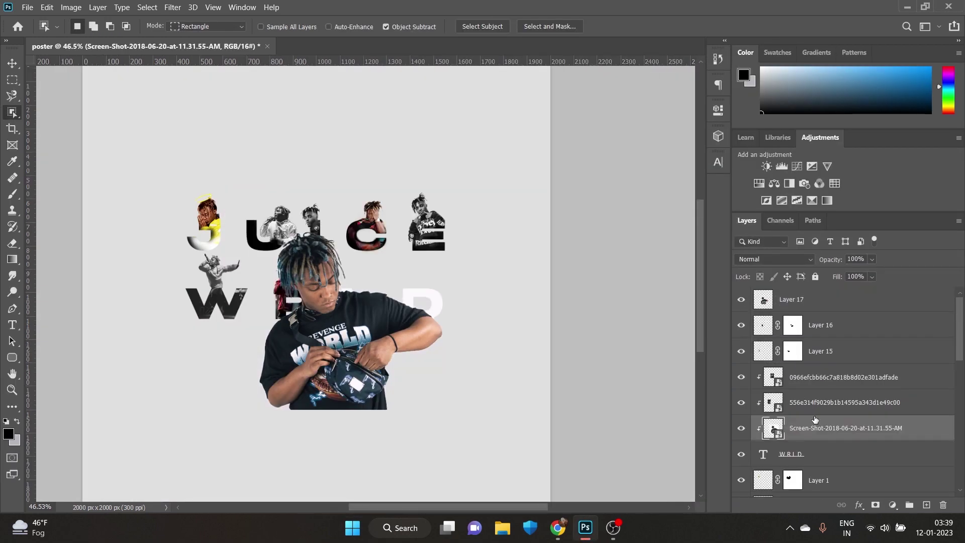
key("ctrl+t")
mouse_move(452, 409)
left_mouse_down()
mouse_move(326, 288)
mouse_move(383, 307)
mouse_move(371, 328)
left_mouse_up()
Position the black-tee photo in the L and start masking Layer 17 over the letter.
key("Return")
key("w")
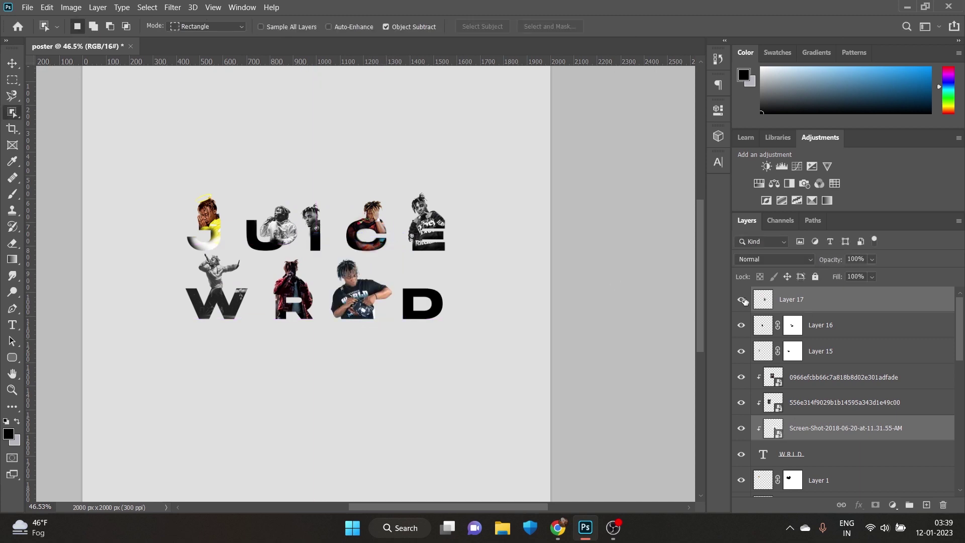
scroll(525, 273, "up", 5)
left_click(876, 505)
key("b")
left_click_drag(221, 277, 355, 292)
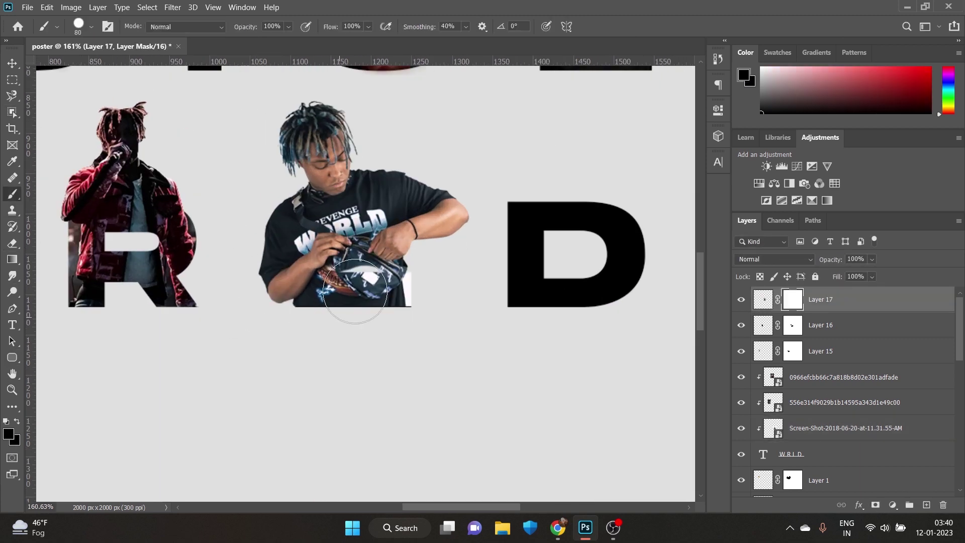
Hide the cutout along the finger edge with a smaller mask brush.
key("bracketleft")
key("bracketleft")
key("bracketleft")
scroll(388, 260, "up", 3)
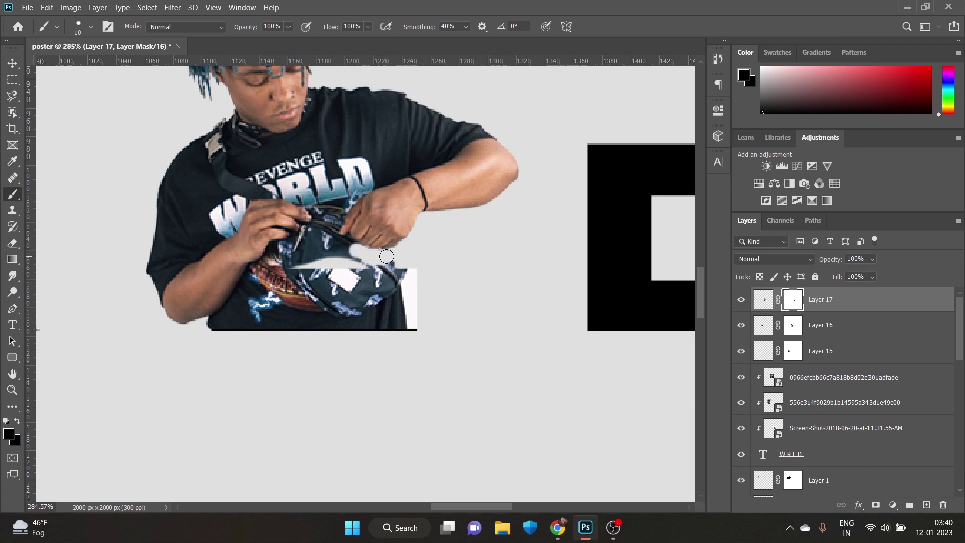
scroll(362, 239, "up", 4)
mouse_move(322, 202)
left_mouse_down()
mouse_move(334, 259)
mouse_move(166, 261)
mouse_move(161, 226)
mouse_move(263, 135)
mouse_move(166, 211)
mouse_move(161, 256)
left_mouse_up()
With a size-10 brush, mask out the bag strap over the L.
key("bracketleft")
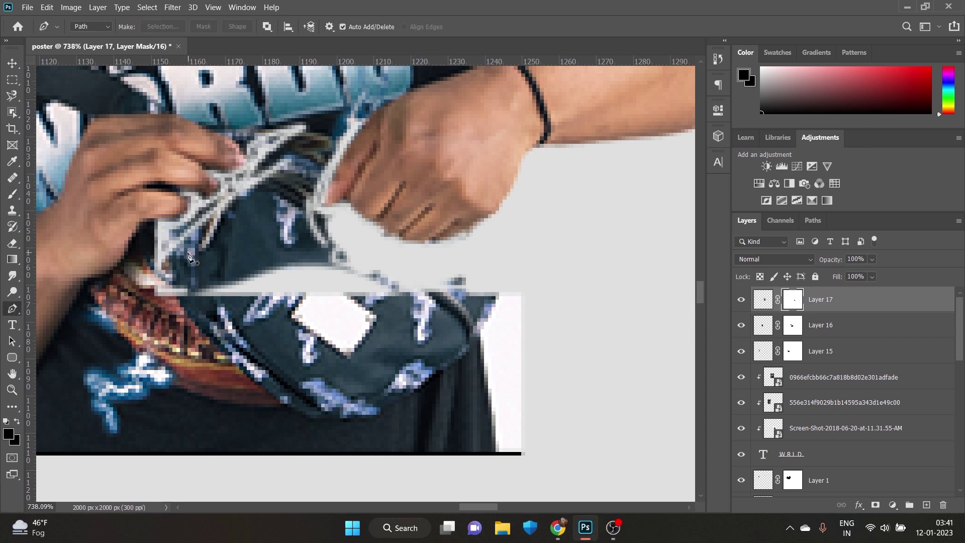
left_click(91, 27)
type("10")
key("Return")
mouse_move(302, 262)
left_mouse_down()
mouse_move(342, 116)
mouse_move(214, 282)
mouse_move(259, 223)
mouse_move(332, 224)
mouse_move(374, 355)
left_mouse_up()
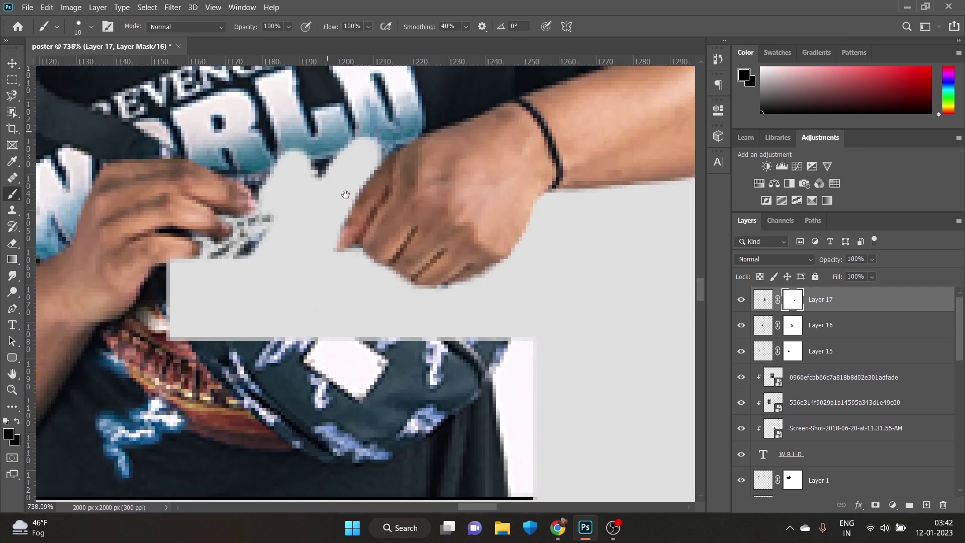
mouse_move(432, 201)
left_mouse_down()
mouse_move(478, 188)
mouse_move(471, 215)
mouse_move(395, 207)
mouse_move(532, 99)
mouse_move(386, 190)
mouse_move(397, 96)
left_mouse_up()
With a larger brush, mask the collar and shirt overlapping the L.
scroll(478, 187, "down", 2)
scroll(473, 201, "down", 2)
key("bracketright")
key("bracketright")
key("bracketright")
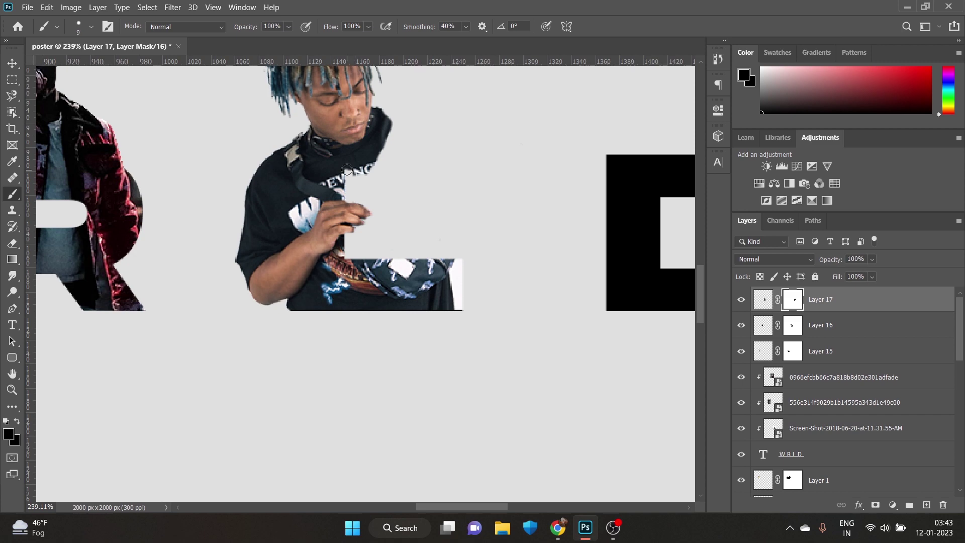
mouse_move(347, 169)
left_mouse_down()
mouse_move(382, 131)
mouse_move(355, 173)
left_mouse_up()
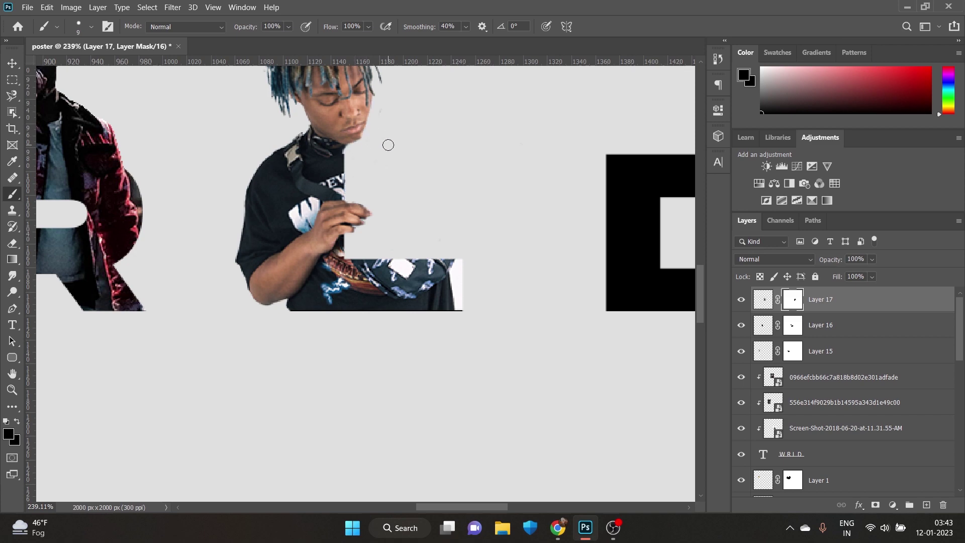
scroll(388, 145, "down", 3)
scroll(373, 141, "up", 5)
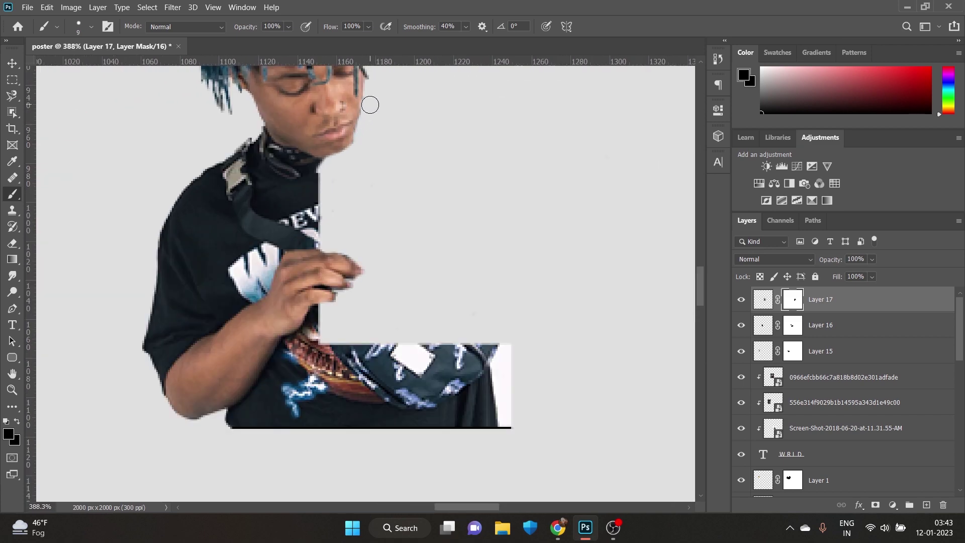
scroll(370, 105, "down", 5)
Place a new singer photo, clip it into the letters and move it below Layer 15.
key("super+d")
left_click_drag(132, 247, 505, 335)
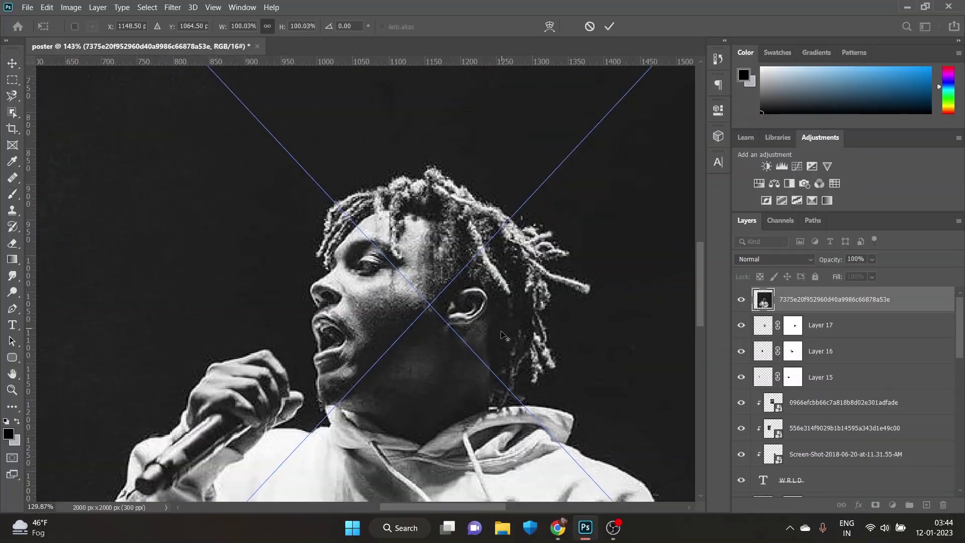
key("Return")
key("b")
left_click_drag(830, 300, 811, 390)
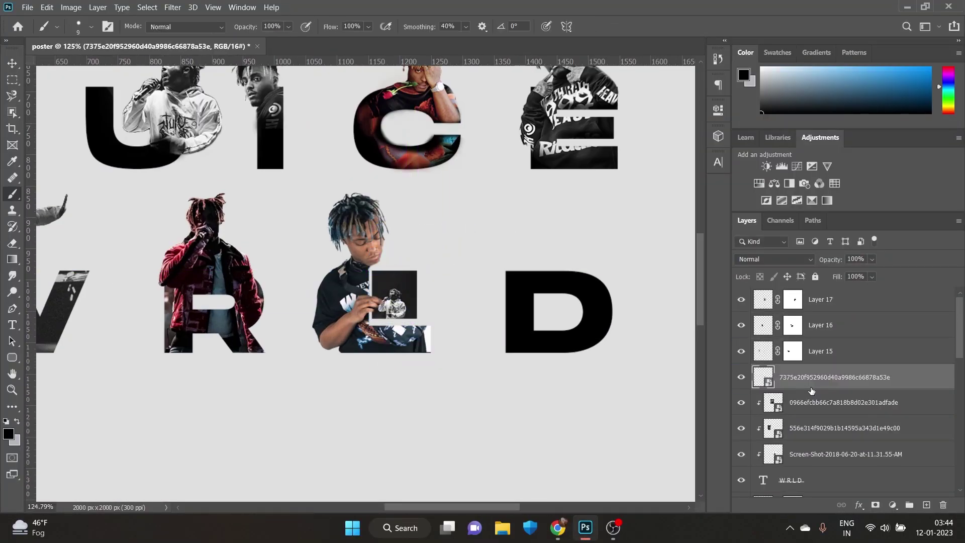
scroll(376, 230, "up", 3)
scroll(376, 230, "down", 4)
scroll(433, 276, "down", 2)
Place another photo over the D semi-transparently, shrink it to fit, and restore full opacity.
key("super+d")
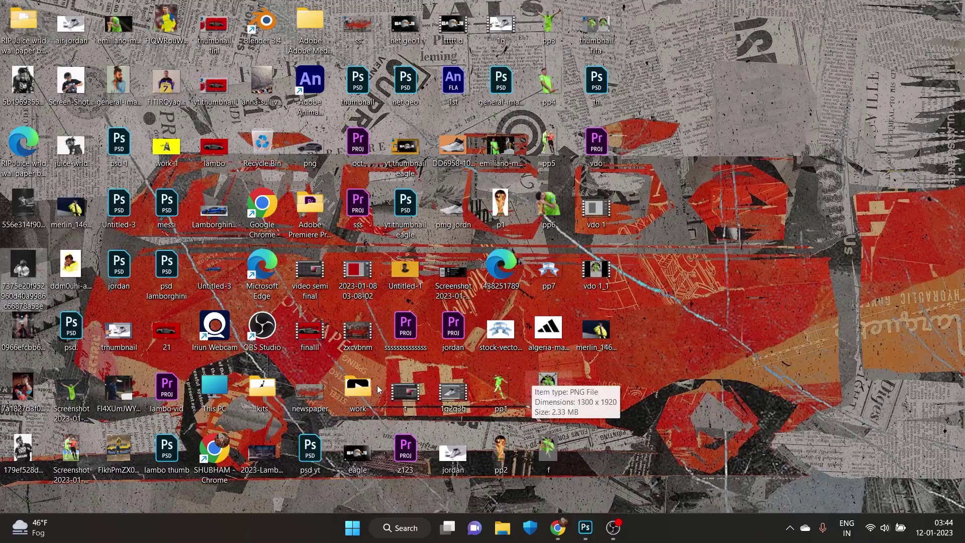
left_click_drag(23, 80, 455, 252)
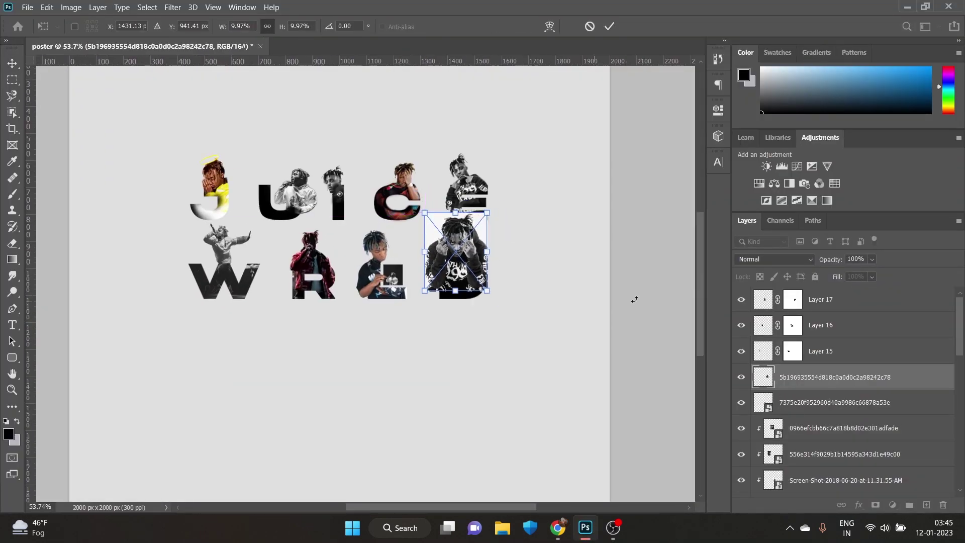
key("5")
key("8")
scroll(634, 300, "up", 3)
left_click_drag(508, 112, 498, 154)
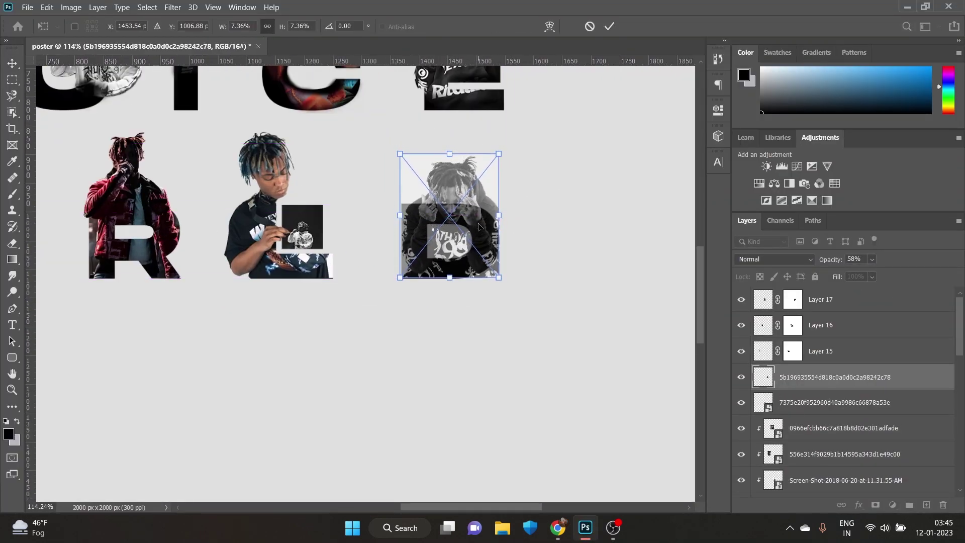
key("Return")
key("0")
Select the singer in the black hoodie and refine the edge with 40% contrast.
key("w")
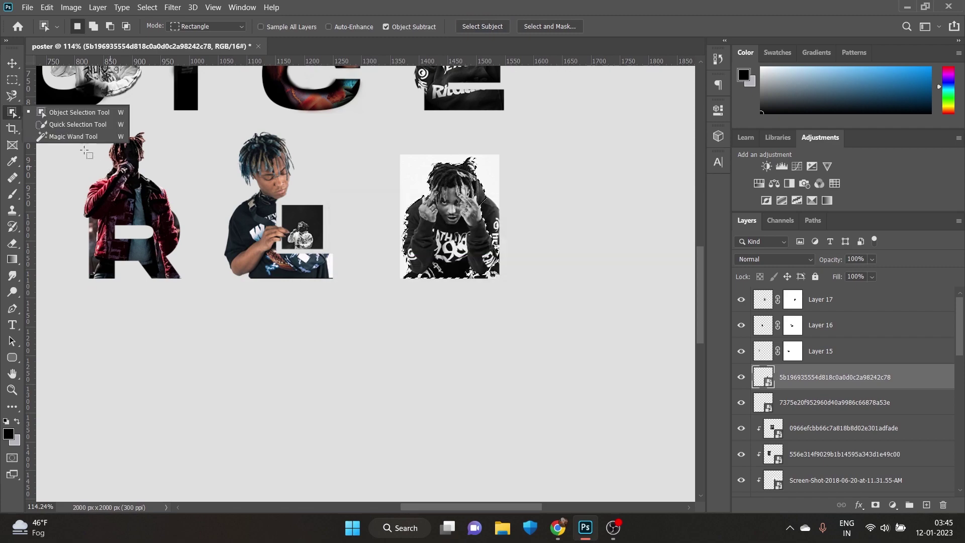
left_click(78, 124)
scroll(455, 166, "up", 5)
left_click_drag(553, 281, 573, 498)
scroll(467, 351, "up", 3)
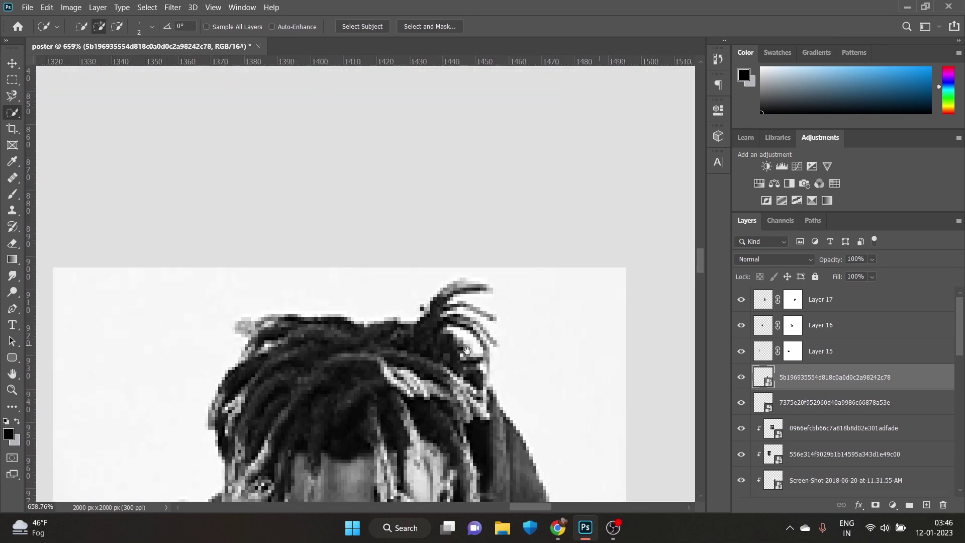
key("alt+ctrl+r")
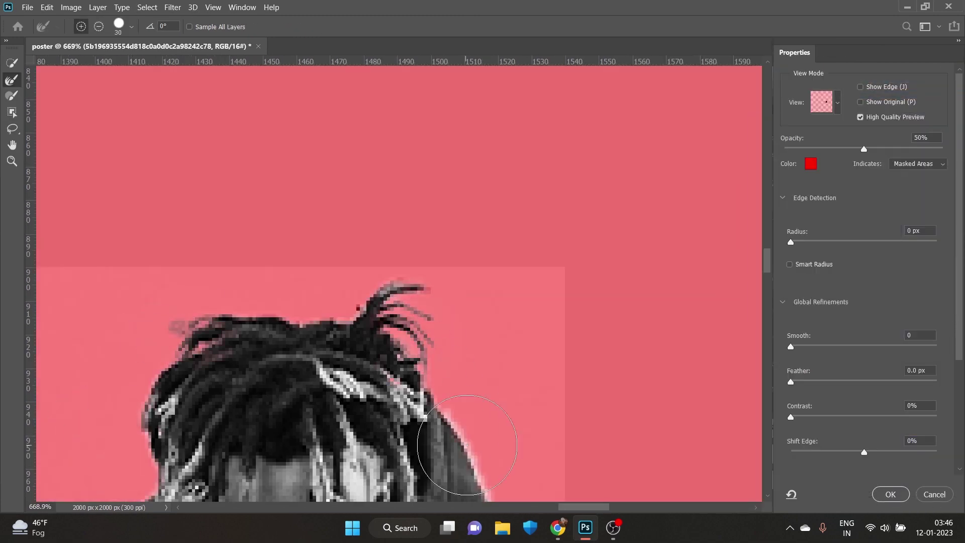
scroll(468, 445, "down", 10)
scroll(402, 236, "up", 5)
left_click(824, 102)
left_click(795, 205)
left_click_drag(791, 417, 849, 416)
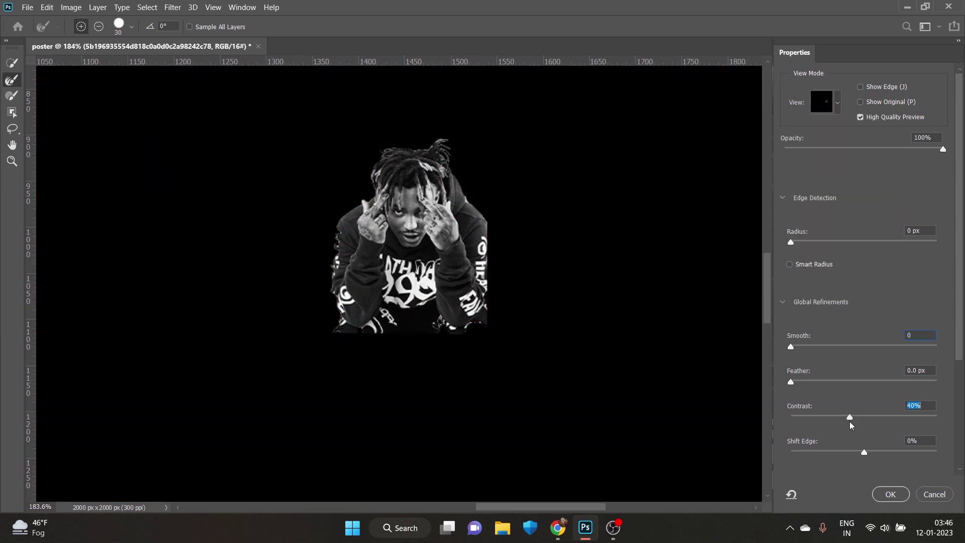
key("Return")
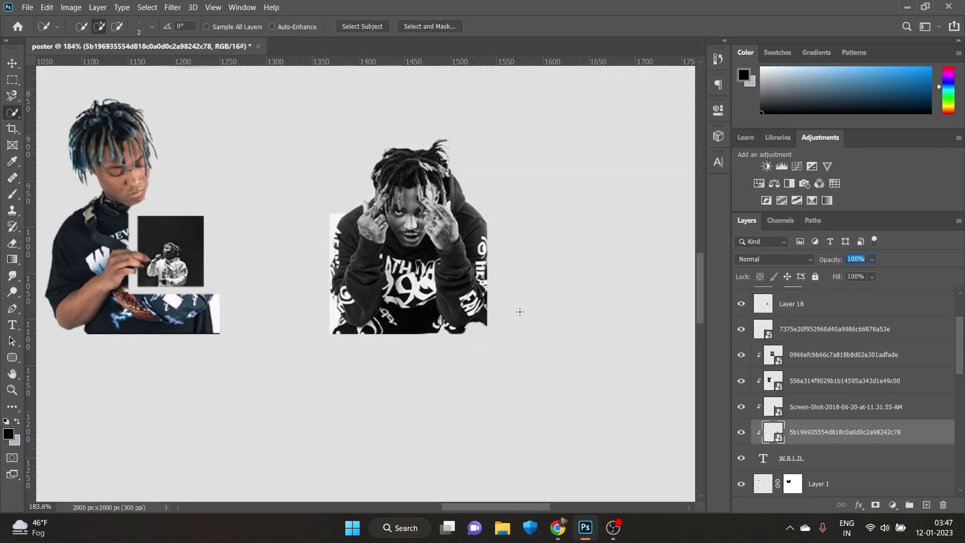
Hide the small square photo layer and mask Layer 18 so the photo fills the D.
key("v")
scroll(845, 377, "up", 1)
left_click(815, 325)
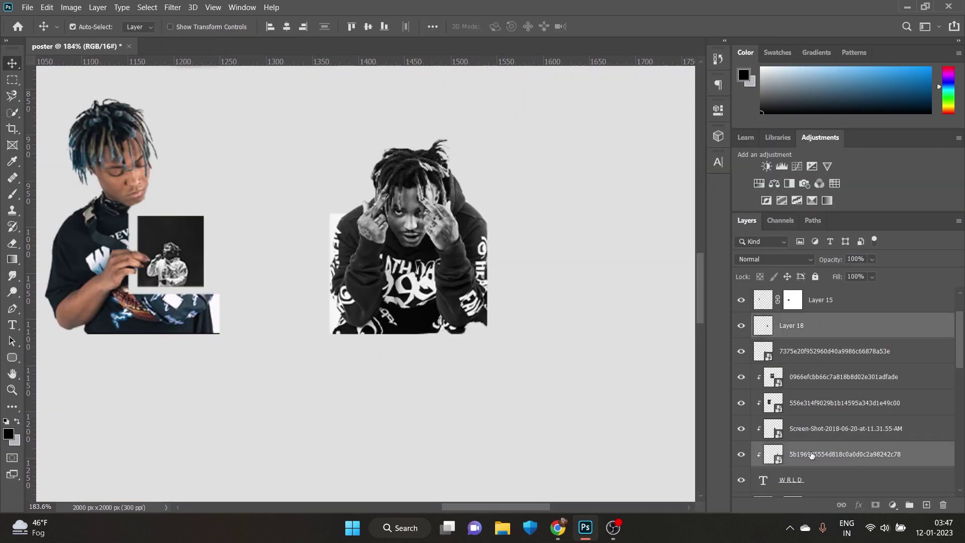
left_click(741, 351)
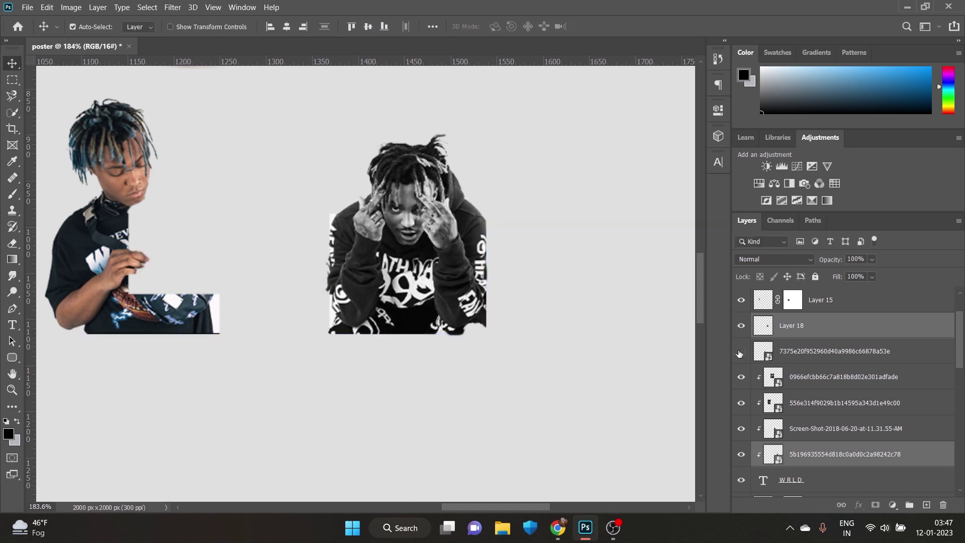
left_click(875, 505)
key("b")
mouse_move(492, 287)
left_mouse_down()
mouse_move(413, 271)
mouse_move(470, 274)
left_mouse_up()
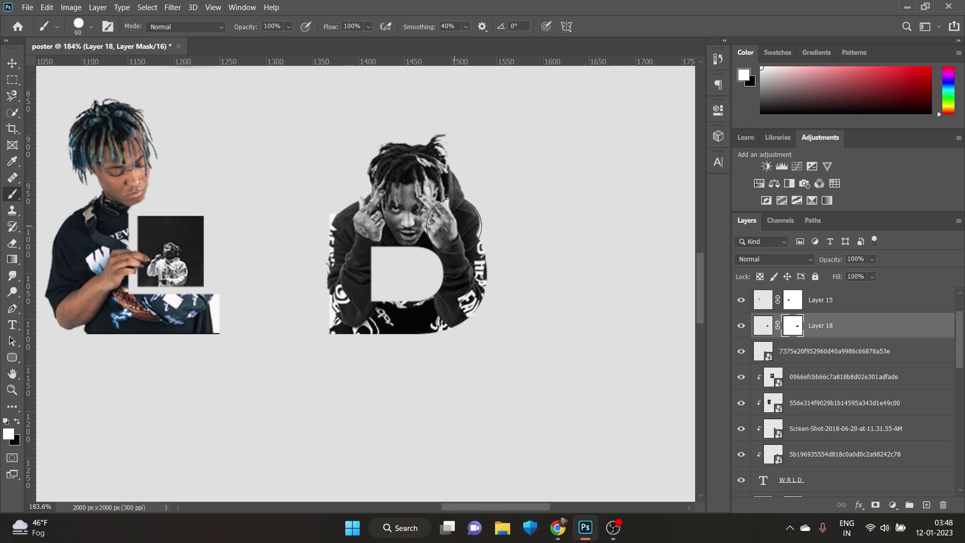
Zoom out to view the whole poster with default black and white colours.
key("x")
key("v")
key("ctrl+0")
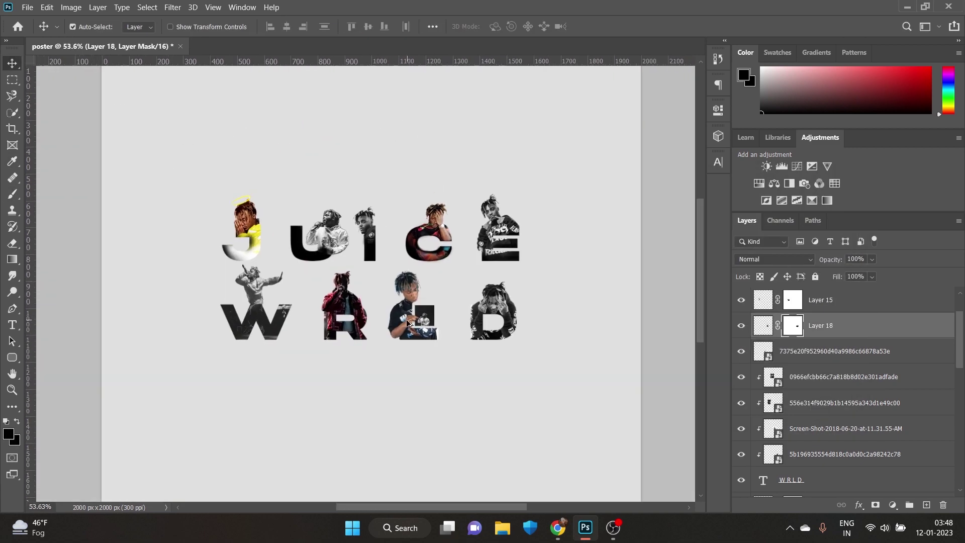
key("ctrl+minus")
key("ctrl+minus")
key("ctrl+minus")
scroll(843, 402, "down", 5)
Group the letter layers and bring Layers 16 and 17 into Group 1.
left_click(844, 465, "shift")
key("ctrl+g")
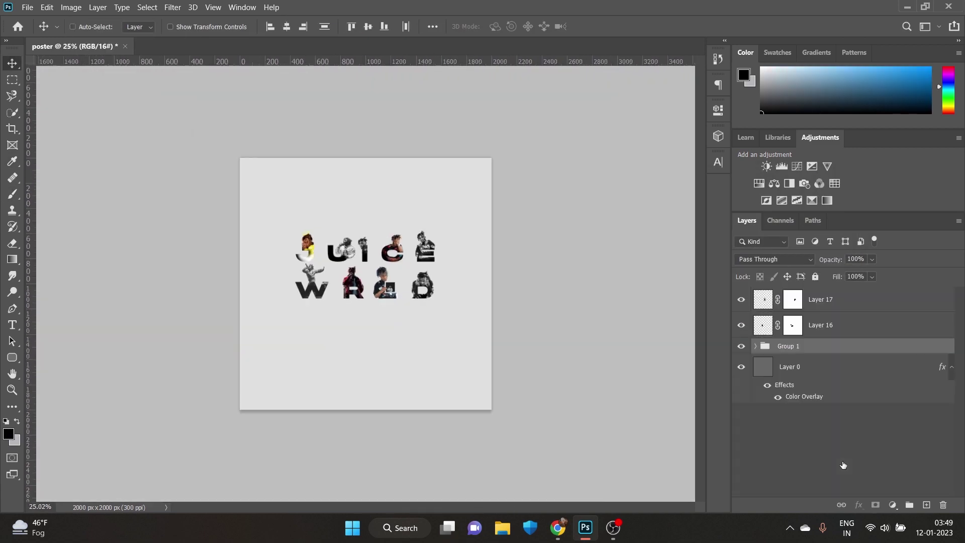
key("ctrl+z")
left_click(824, 300, "shift")
key("ctrl+g")
key("ctrl+t")
left_click_drag(451, 300, 492, 328)
key("Return")
key("ctrl+plus")
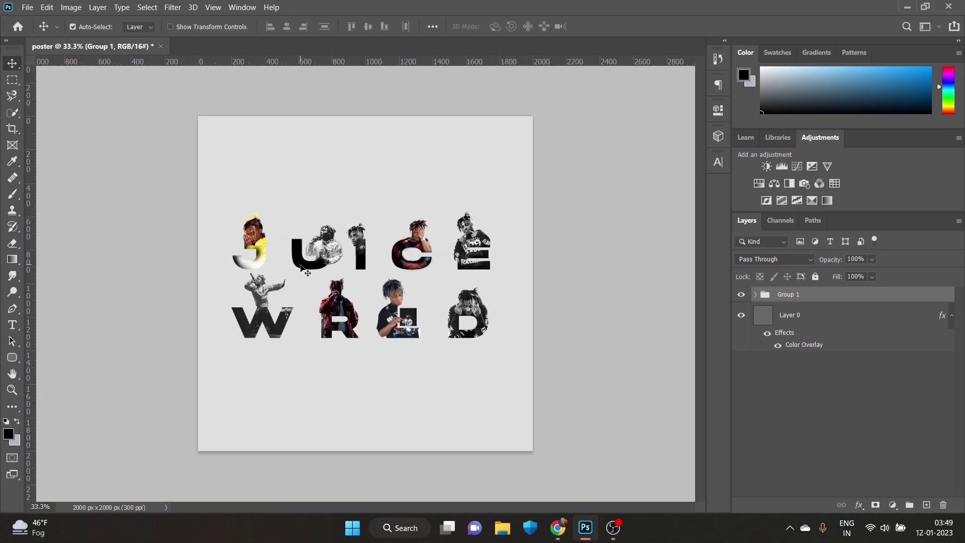
key("ctrl")
Transform the letter group narrower and shift it slightly left.
key("ctrl+t")
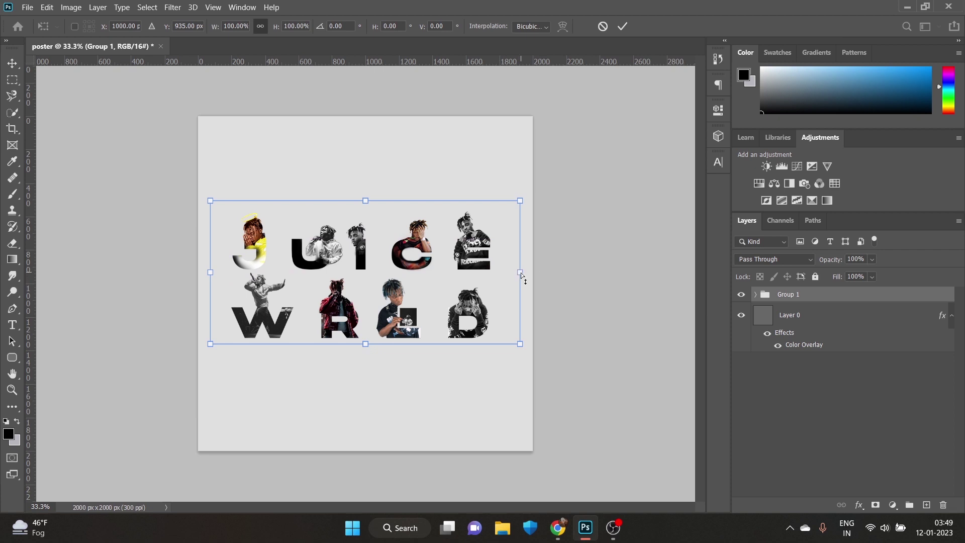
mouse_move(521, 272)
left_mouse_down()
mouse_move(478, 273)
mouse_move(563, 274)
mouse_move(503, 264)
left_mouse_up()
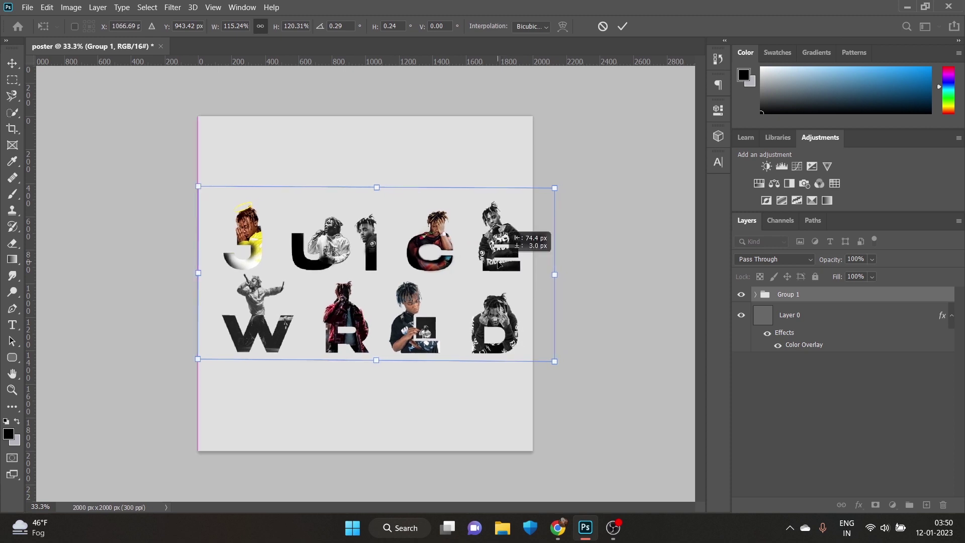
mouse_move(501, 264)
left_mouse_down()
mouse_move(549, 276)
mouse_move(517, 281)
left_mouse_up()
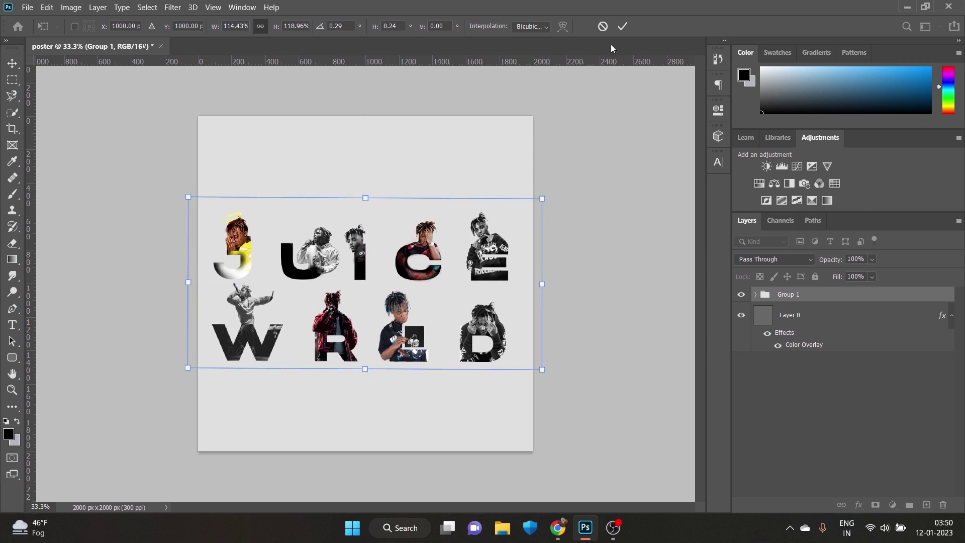
left_click(622, 29)
scroll(468, 336, "down", 3)
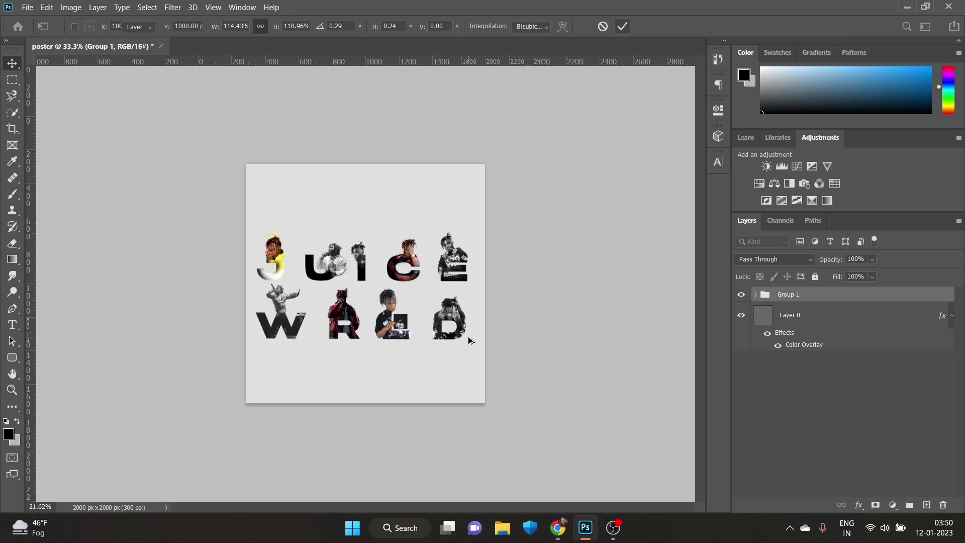
scroll(423, 325, "up", 4)
scroll(421, 325, "down", 1)
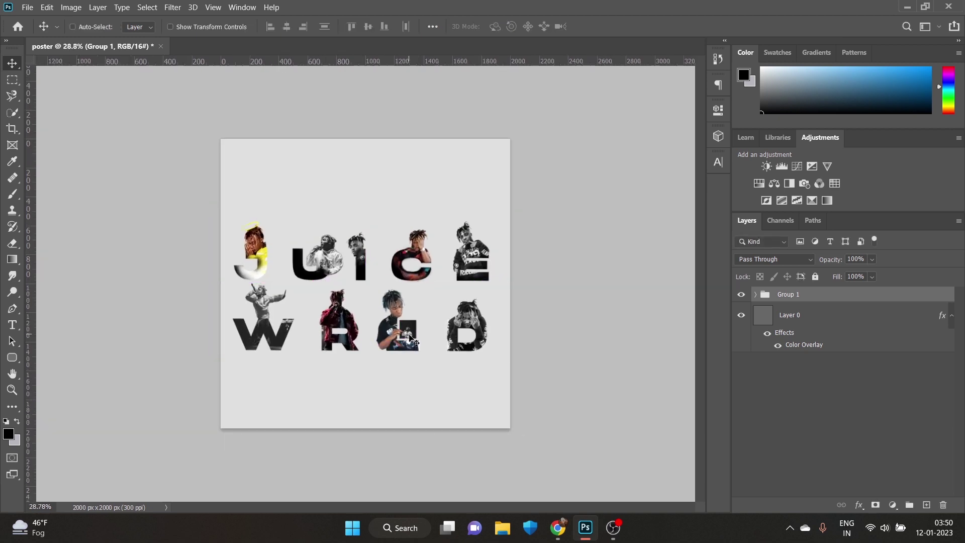
Retransform the group: reposition, remove the slant, shrink and centre it on the poster.
key("ctrl+t")
left_click_drag(416, 311, 393, 288)
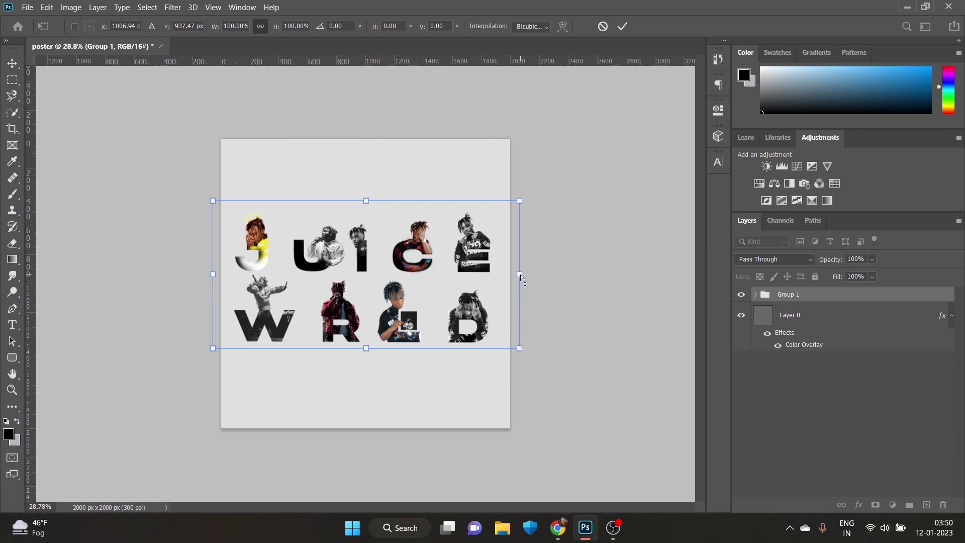
left_click_drag(521, 276, 530, 279)
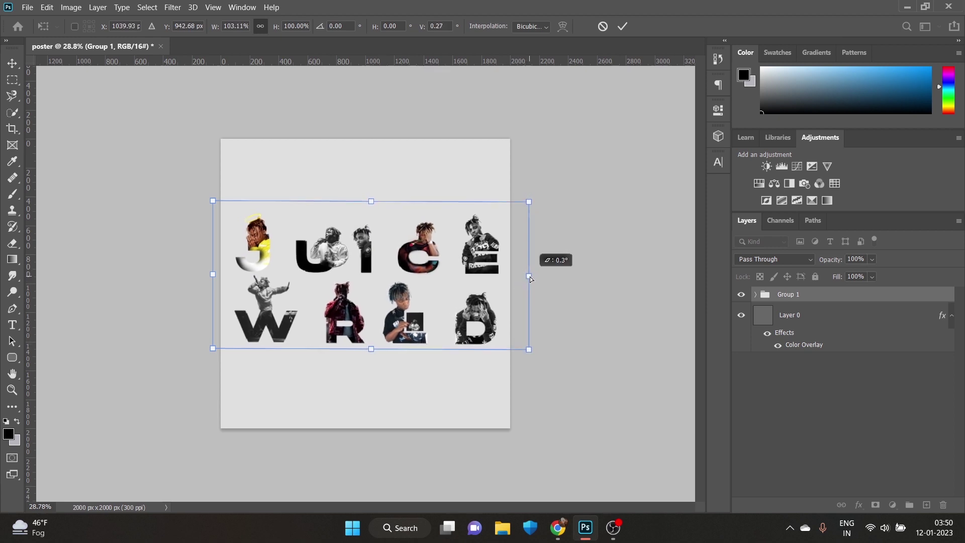
left_click_drag(530, 277, 530, 275)
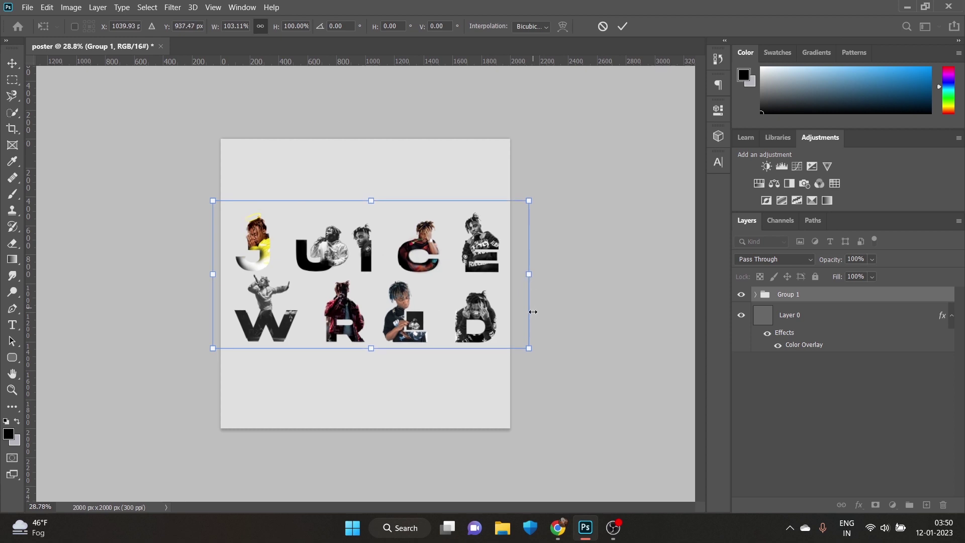
left_click_drag(530, 348, 492, 321)
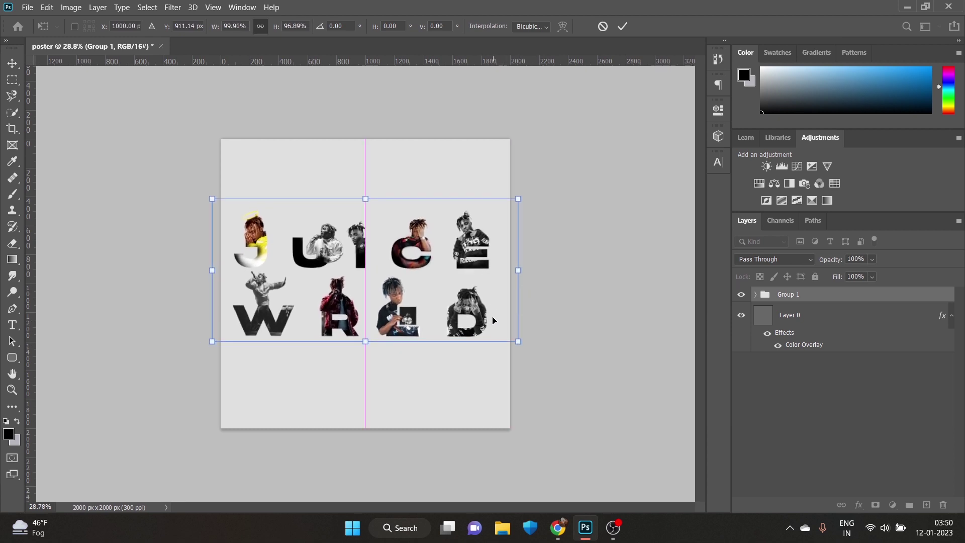
left_click(622, 28)
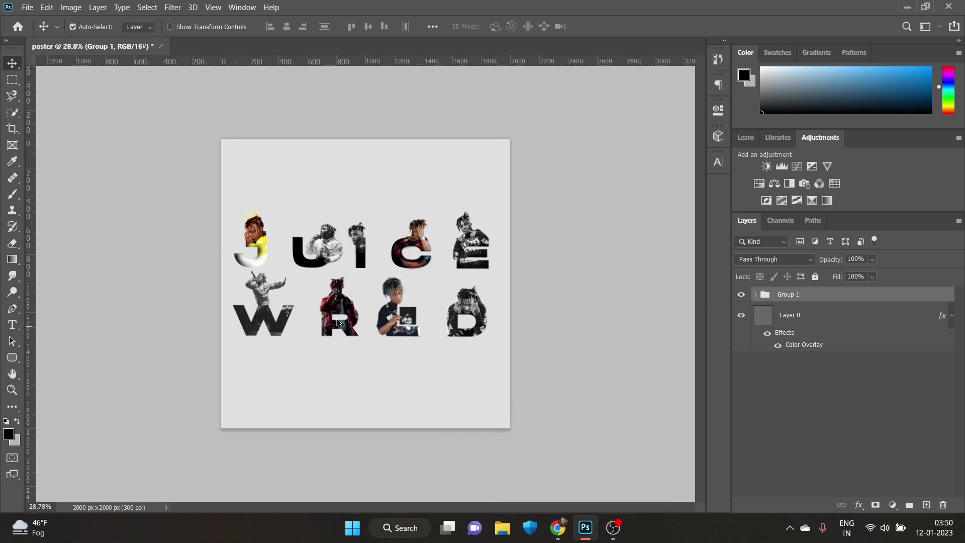
Add a '999' text line below the JUICE WRLD letters.
left_click(17, 326)
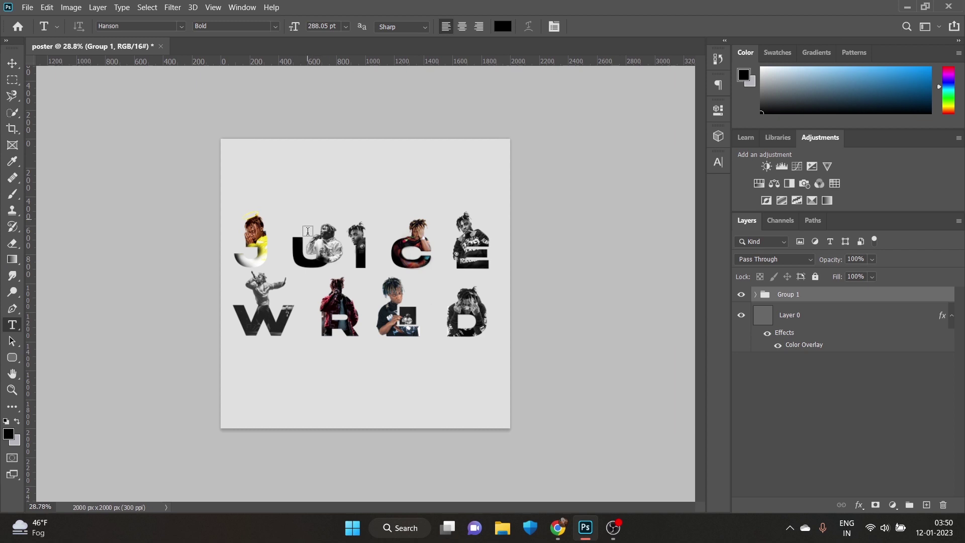
left_click(316, 369)
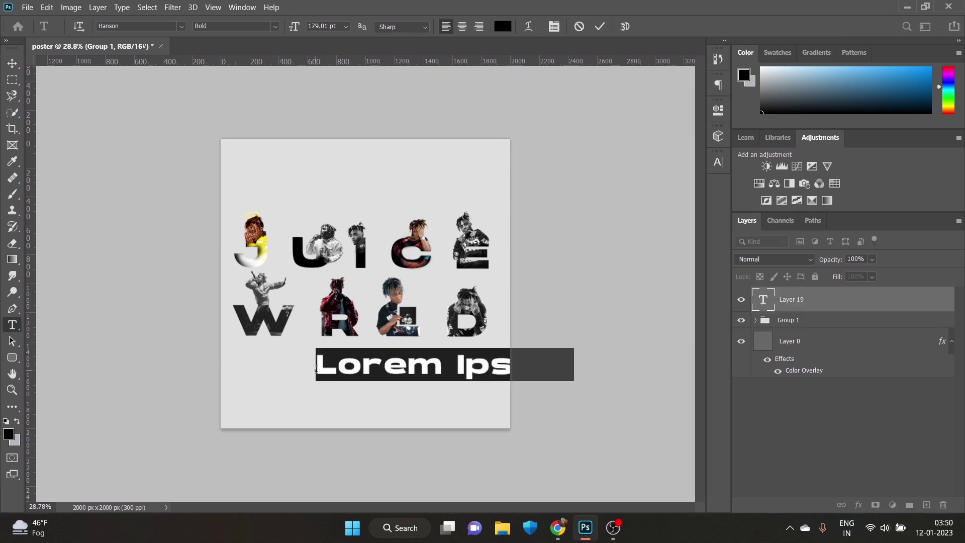
key("BackSpace")
type("999")
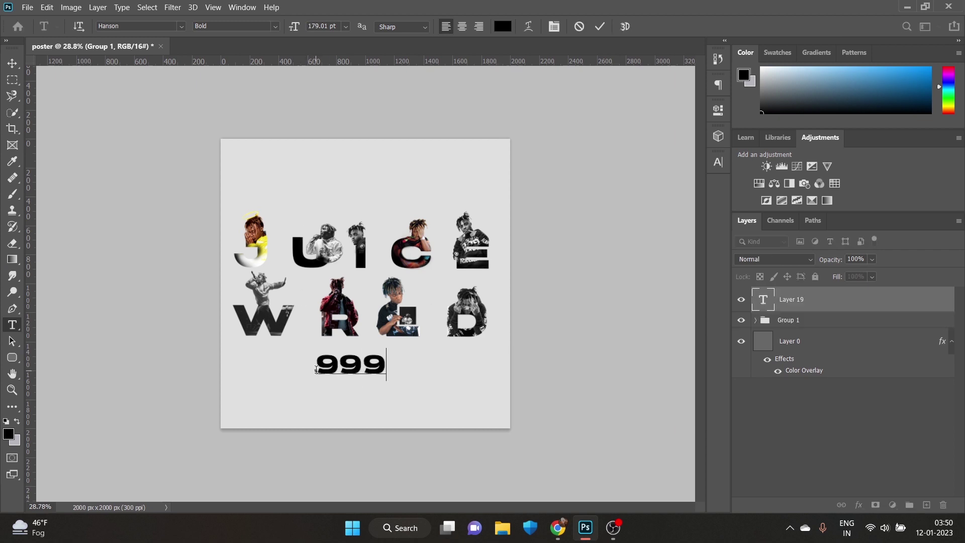
left_click(11, 64)
left_click_drag(360, 363, 373, 377)
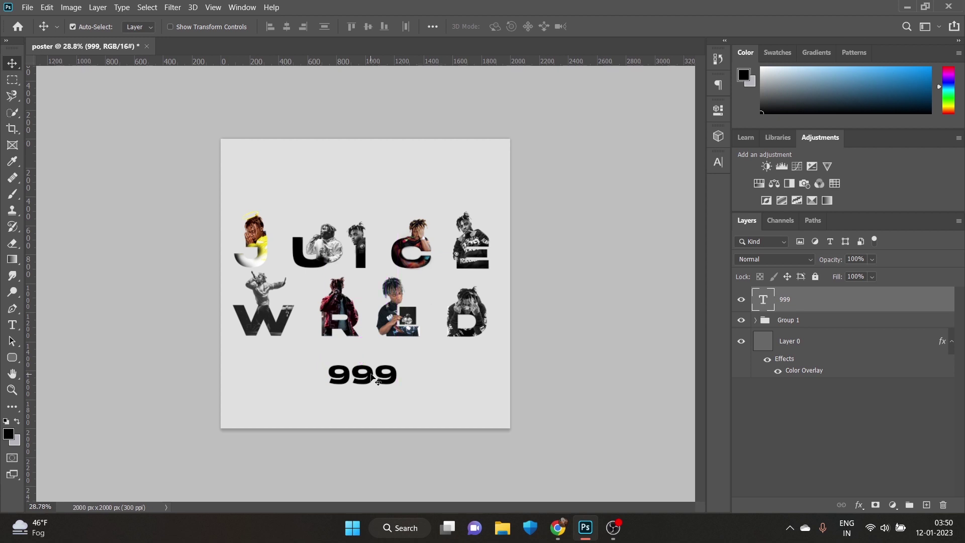
key("ctrl")
Scale 999 down, centre it under the letters, and open the Character font list.
key("ctrl+t")
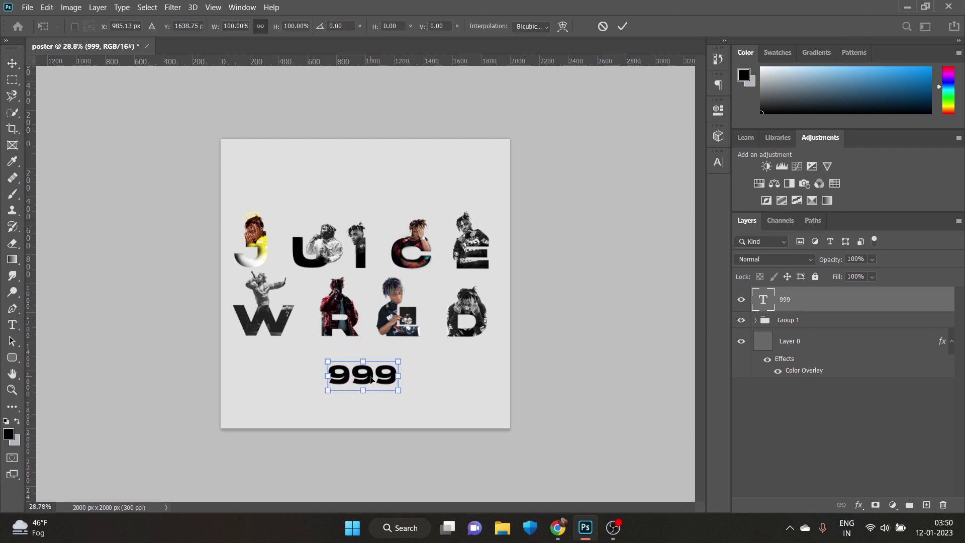
left_click_drag(398, 390, 362, 375)
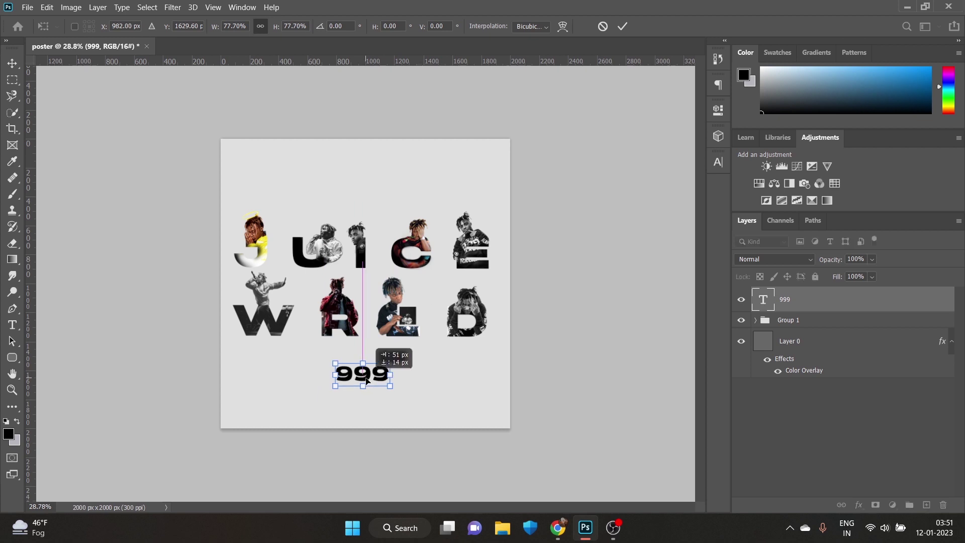
left_click(624, 26)
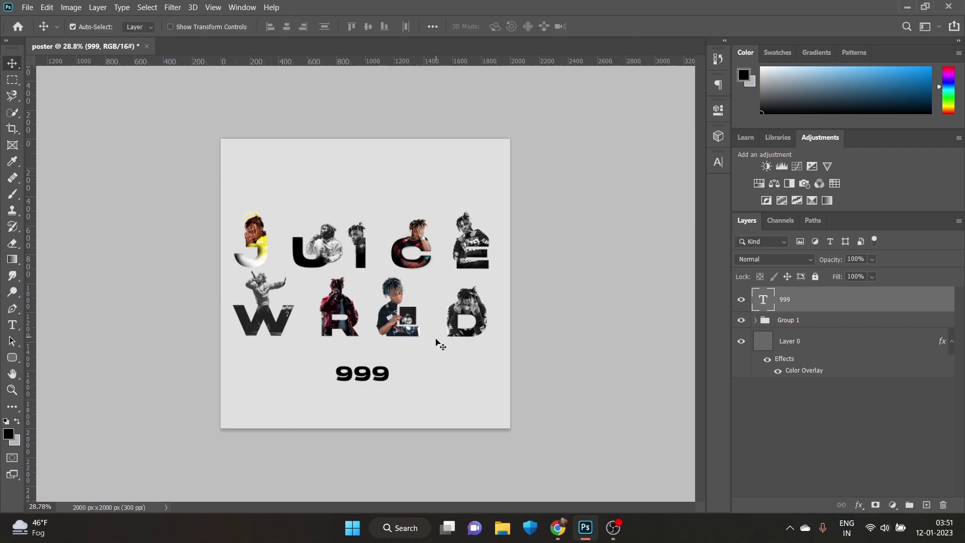
left_click_drag(386, 378, 385, 378)
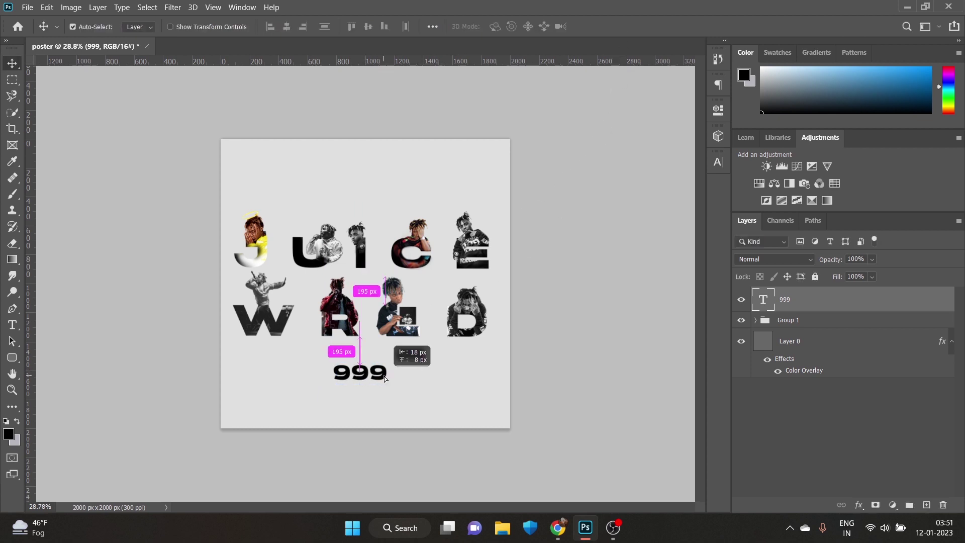
left_click(718, 162)
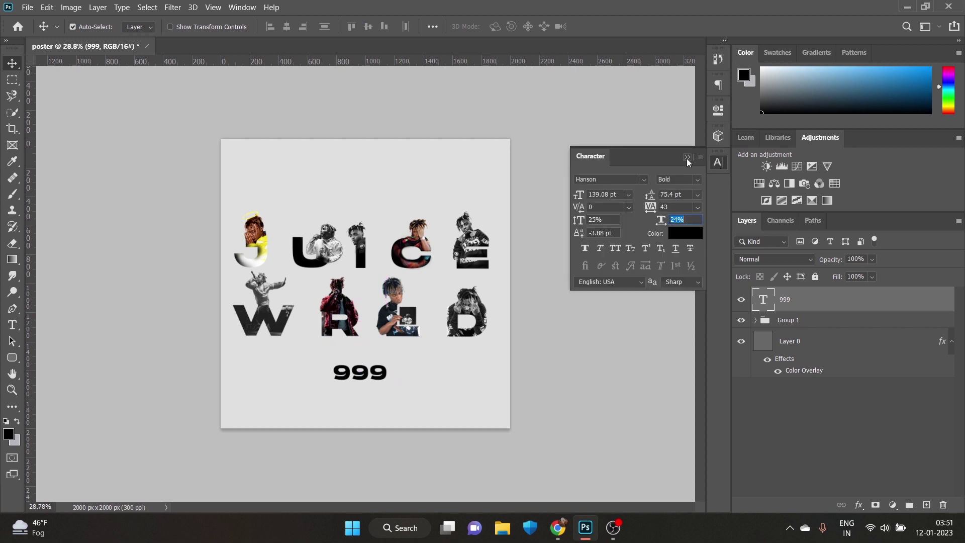
left_click(645, 183)
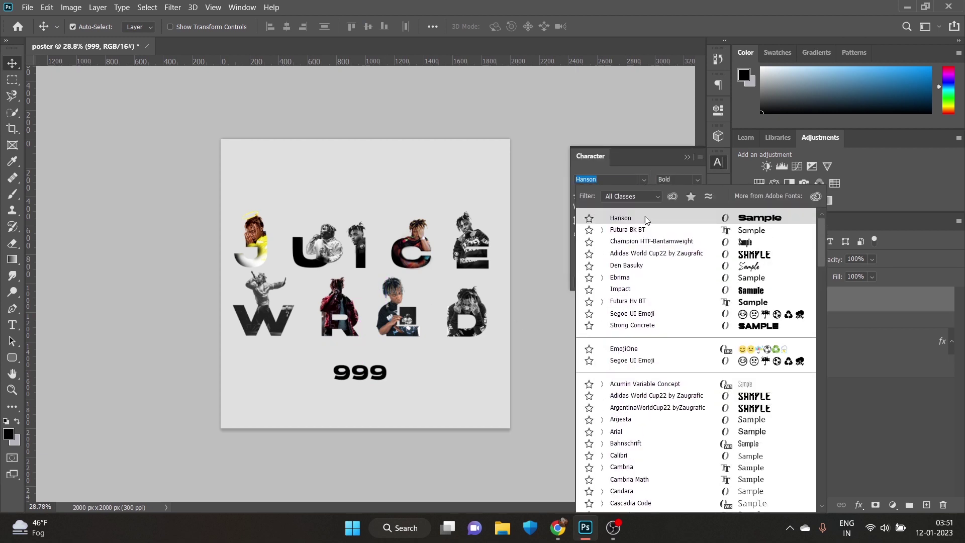
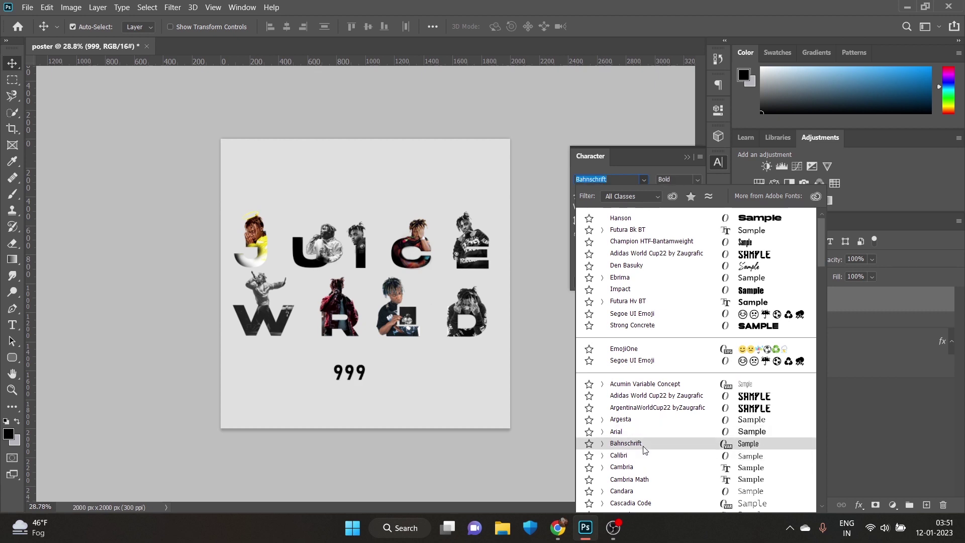
Apply the Ink Free font to the 999 text.
scroll(642, 461, "down", 1)
scroll(644, 455, "down", 4)
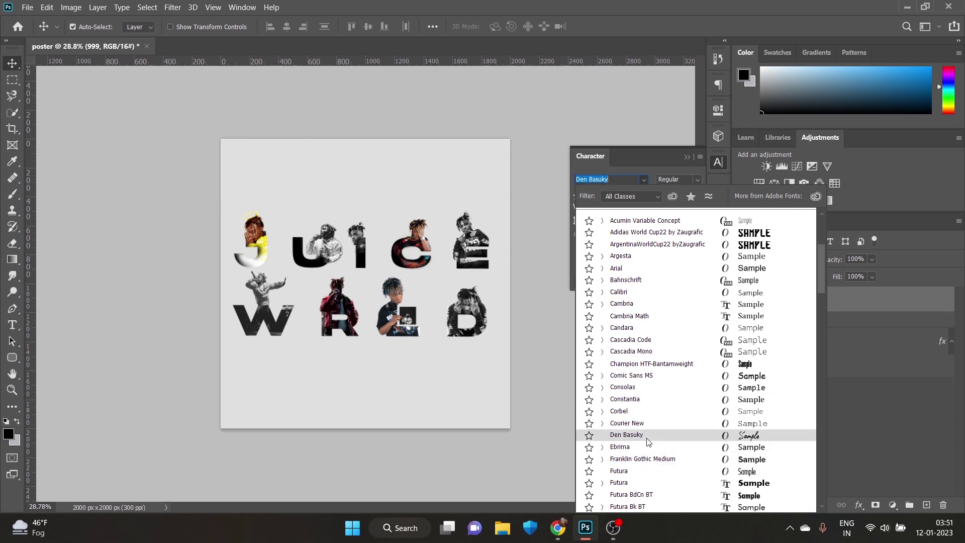
scroll(648, 442, "down", 3)
scroll(648, 442, "down", 2)
scroll(648, 442, "down", 2)
scroll(648, 442, "down", 3)
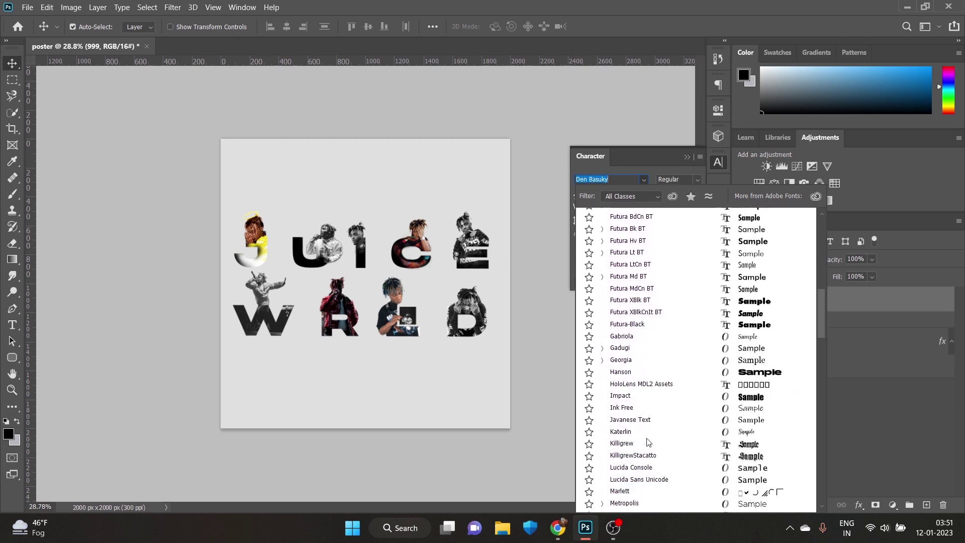
left_click(650, 408)
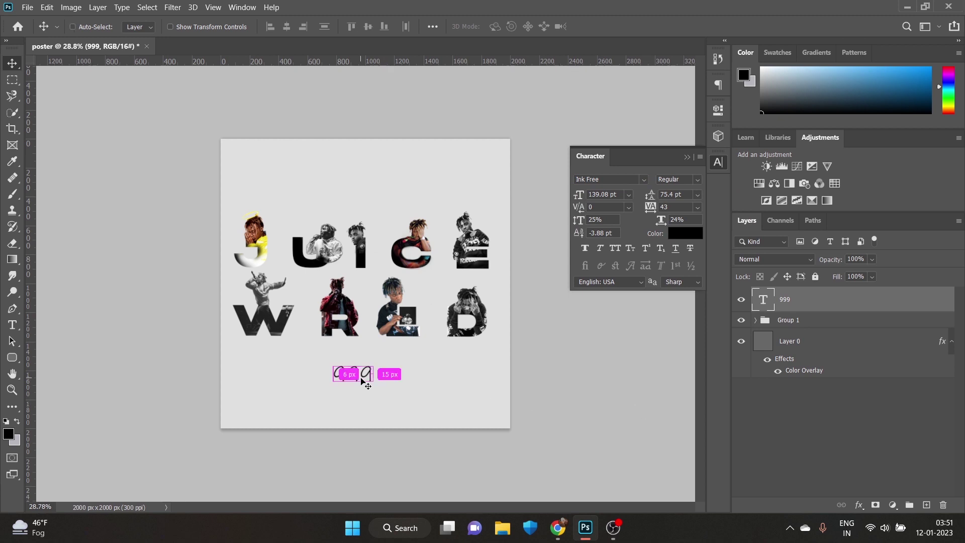
Resize and move 999 to a small size centred near the poster's bottom.
key("ctrl+t")
mouse_move(374, 384)
left_mouse_down()
mouse_move(420, 420)
mouse_move(370, 387)
left_mouse_up()
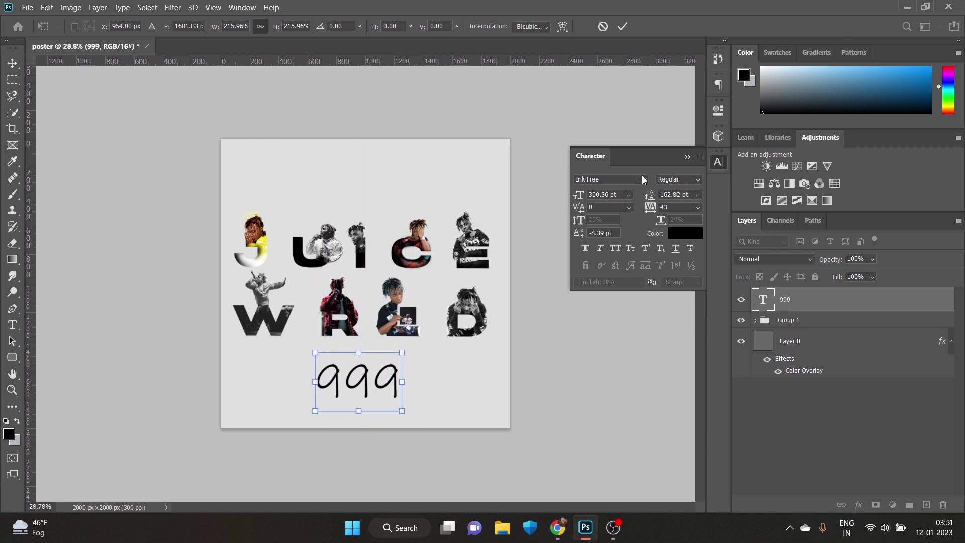
left_click(623, 26)
mouse_move(396, 381)
left_mouse_down()
mouse_move(388, 278)
mouse_move(397, 283)
mouse_move(405, 406)
left_mouse_up()
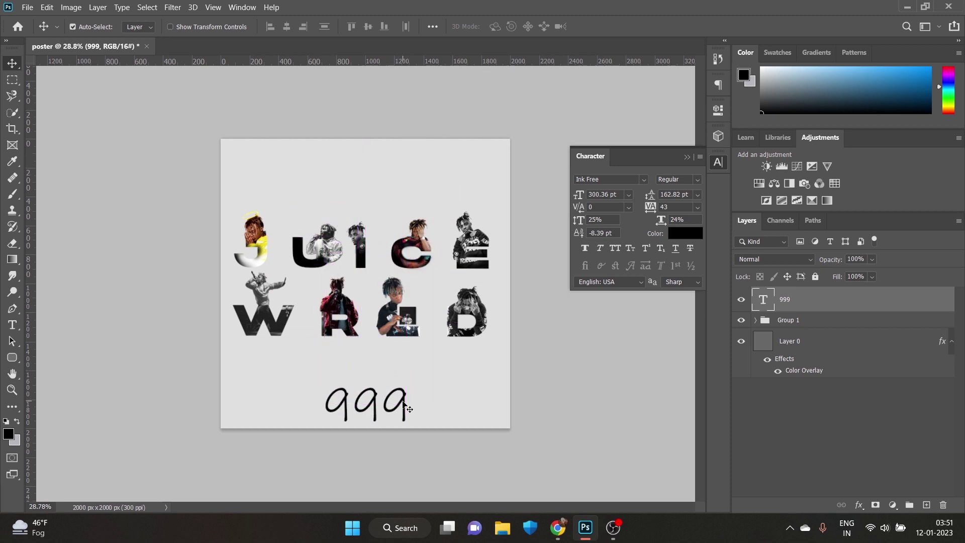
key("ctrl+t")
mouse_move(410, 433)
left_mouse_down()
mouse_move(356, 398)
mouse_move(358, 410)
left_mouse_up()
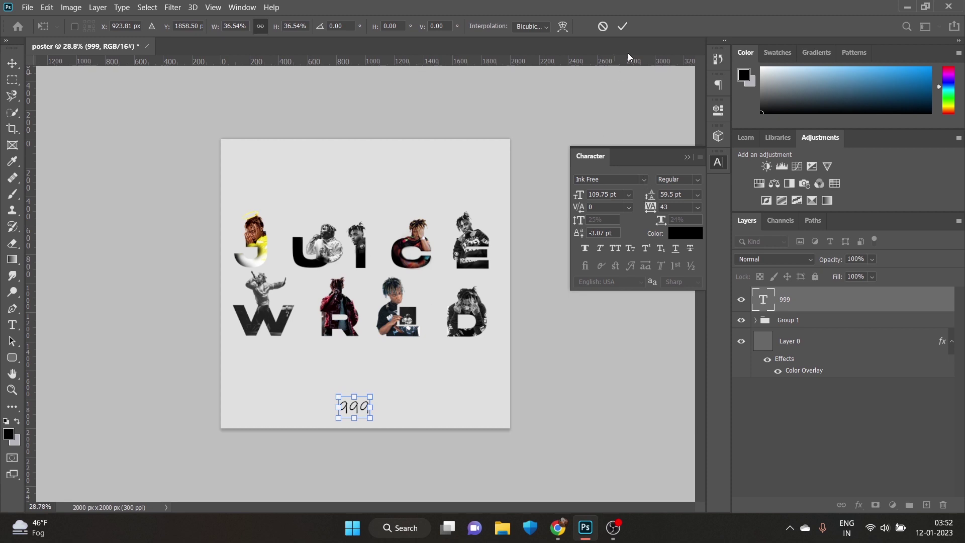
key("Return")
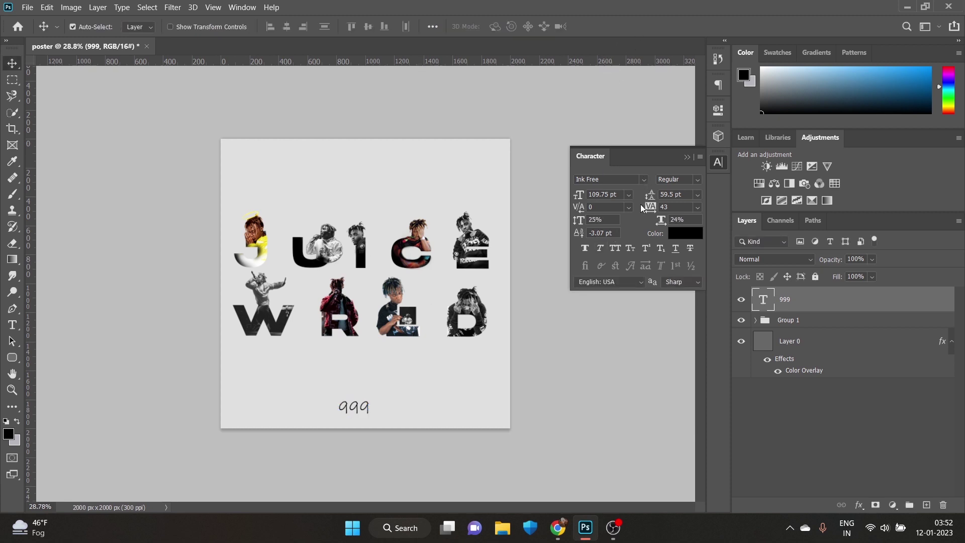
Switch 999 to Futura Bk BT and start a new text line for JUICE.
left_click(645, 180)
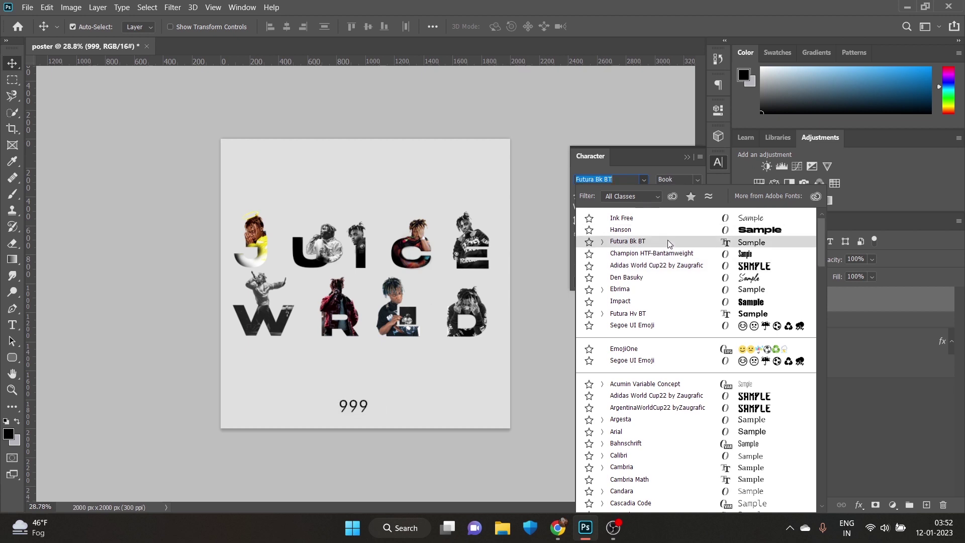
left_click(668, 243)
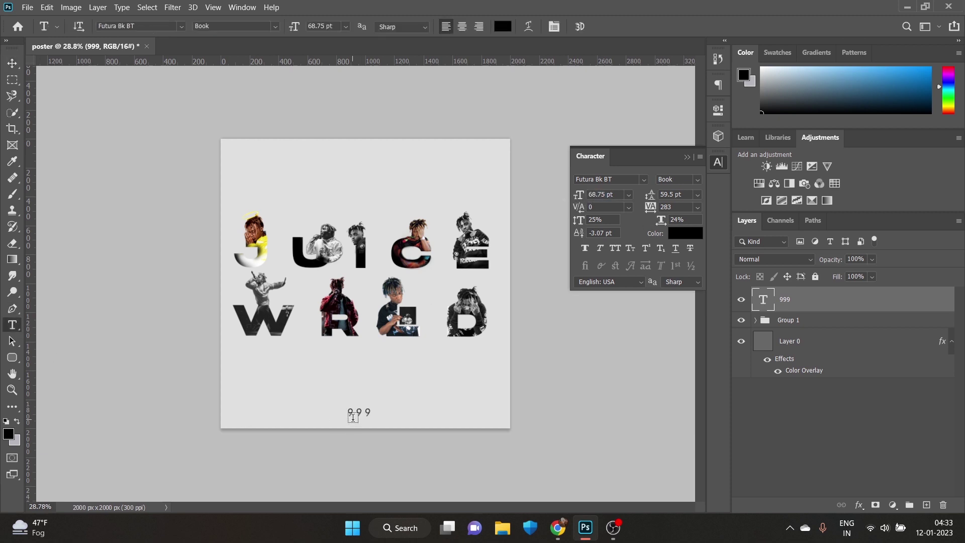
left_click(353, 418)
key("BackSpace")
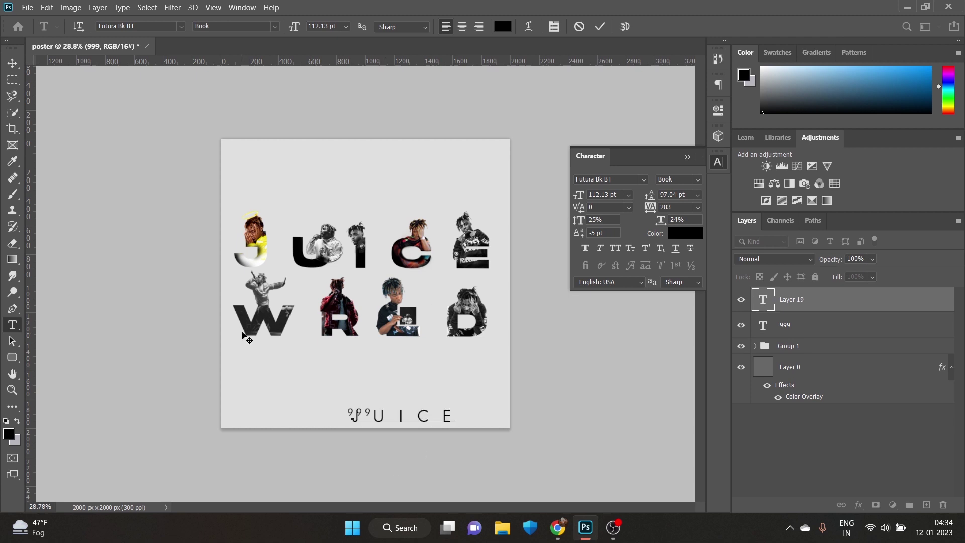
Place JUICE at the top-left and align a spaced W R L D line beneath it.
left_click(12, 63)
left_click_drag(427, 425, 484, 234)
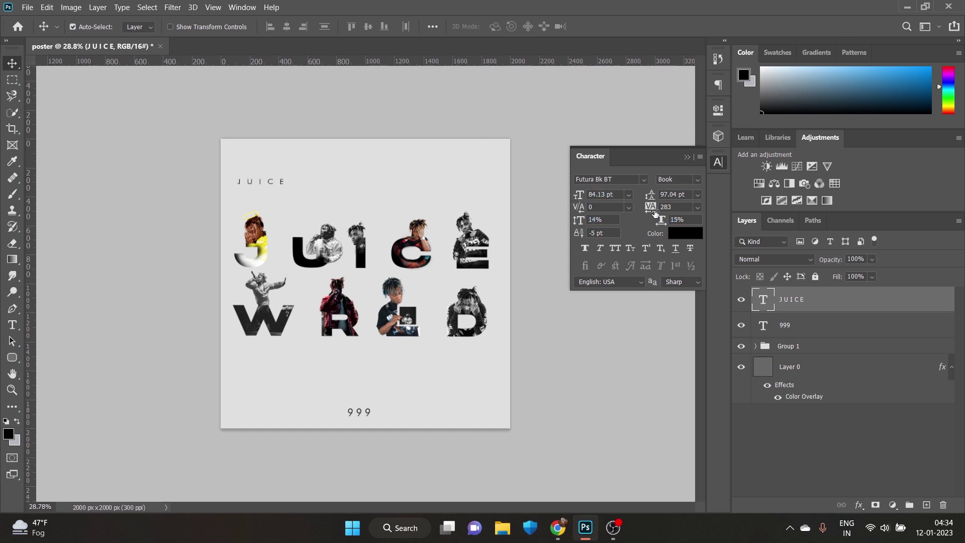
left_click_drag(284, 185, 287, 170)
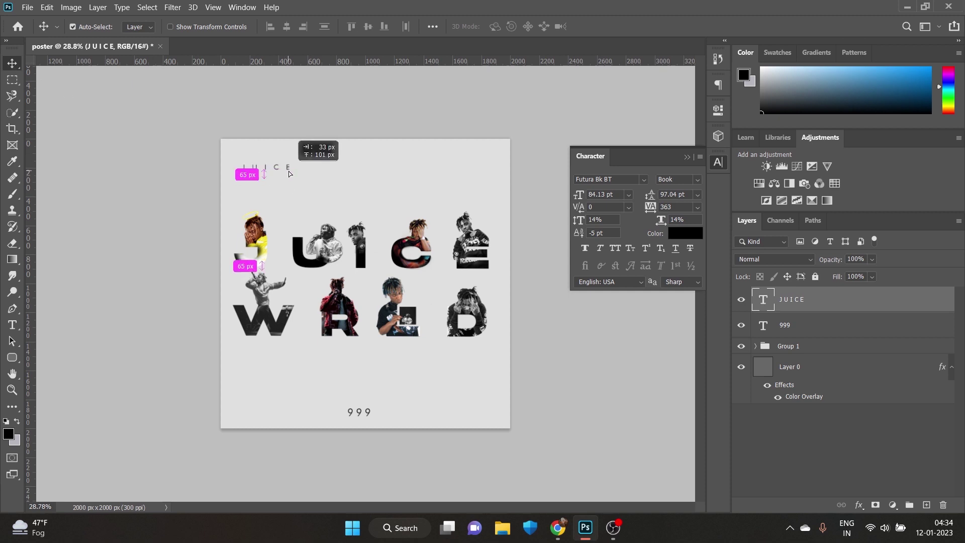
key("t")
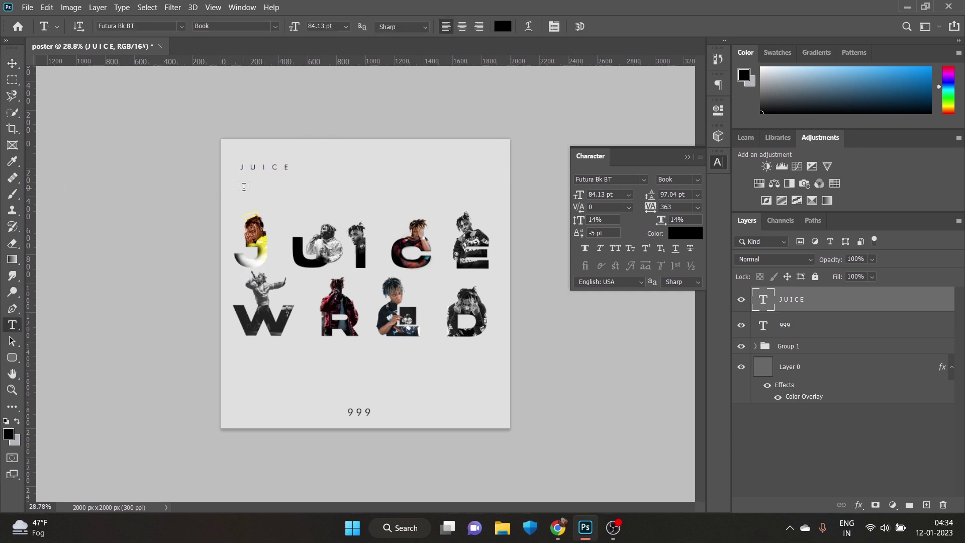
left_click(244, 186)
key("ctrl+w")
key("Escape")
type("W R I D")
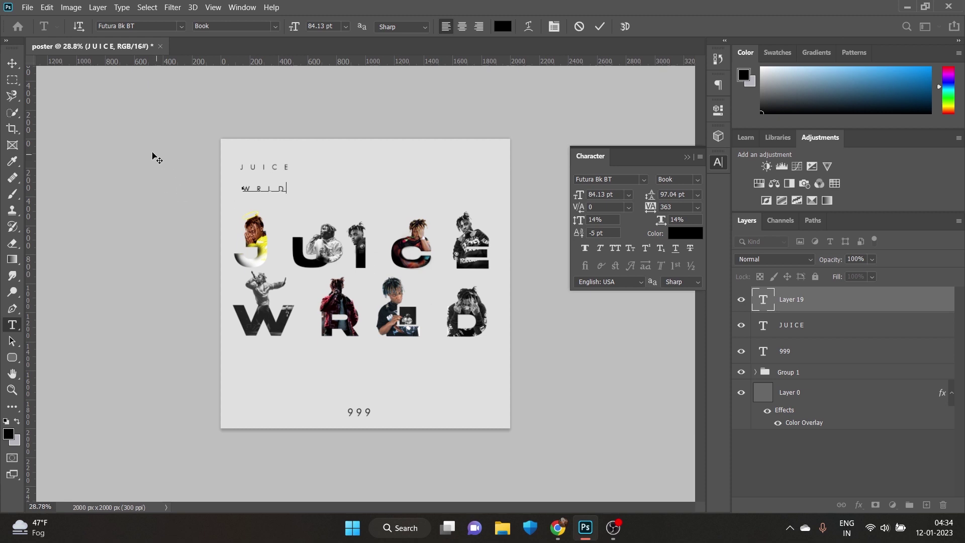
type("L D")
key("Escape")
key("v")
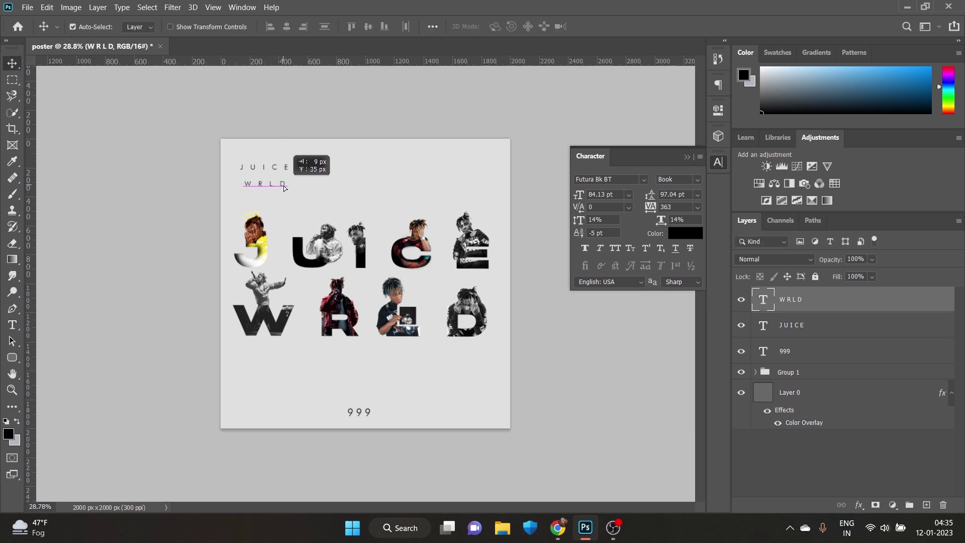
left_click_drag(284, 188, 288, 185)
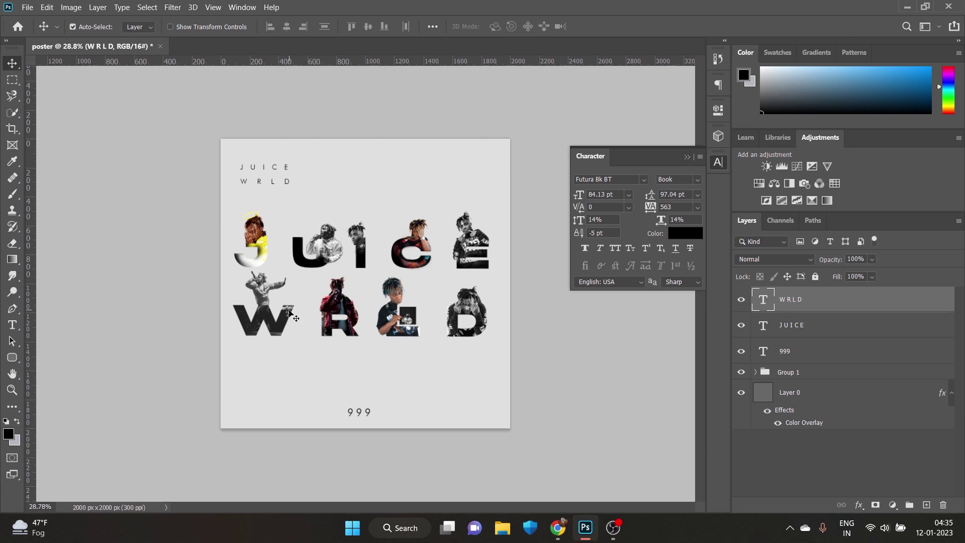
Duplicate the JUICE and WRLD pair and move the copies to the lower right.
left_click(819, 330, "shift")
key("ctrl+j")
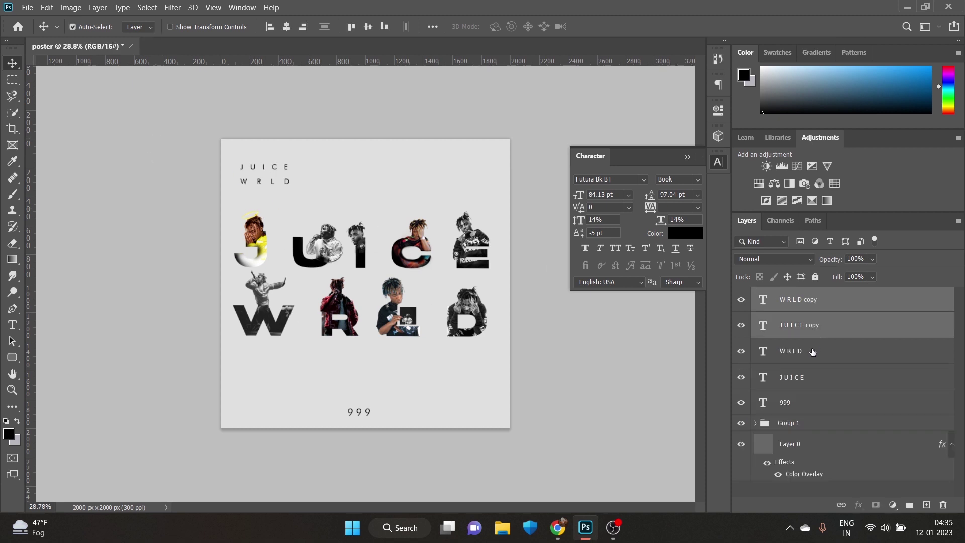
key("ctrl+t")
left_click_drag(273, 184, 471, 390)
key("Return")
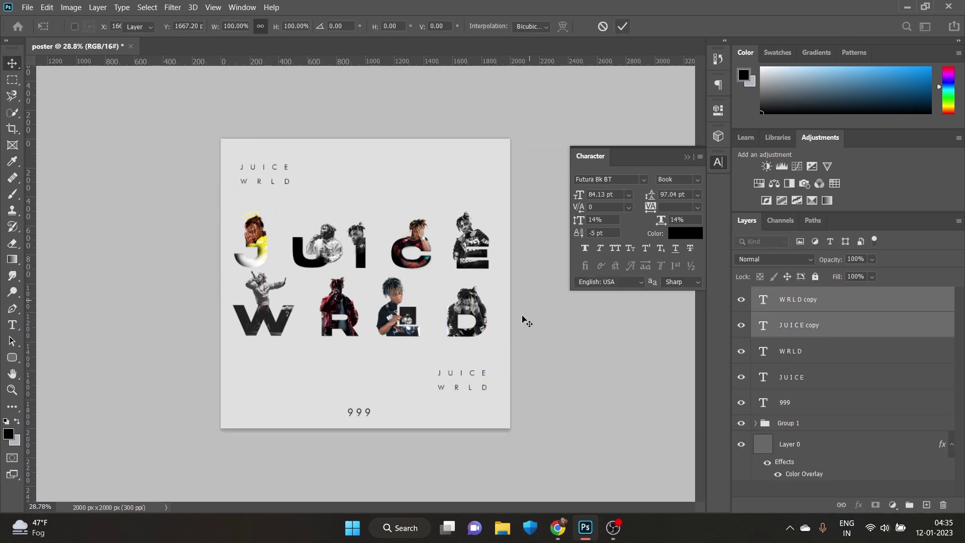
left_click(12, 328)
left_click(293, 380)
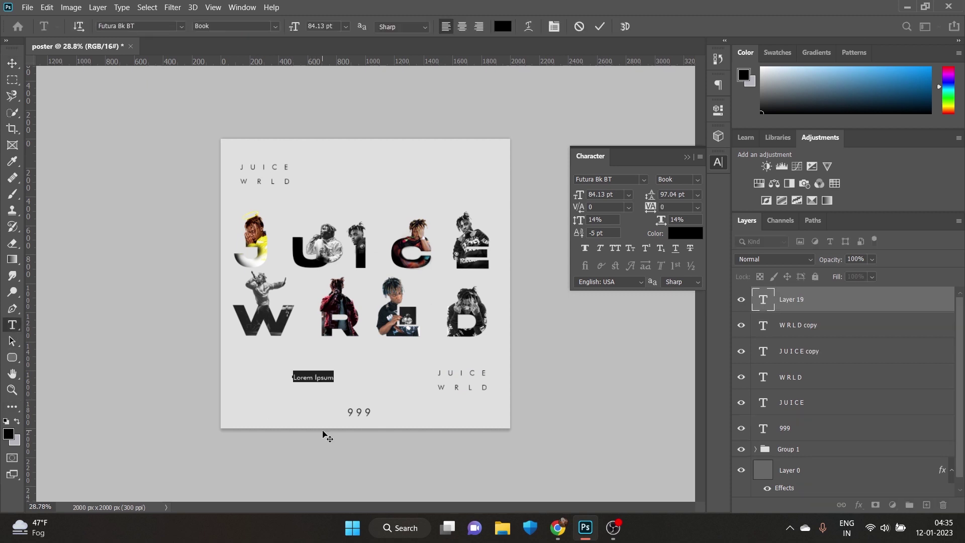
key("Escape")
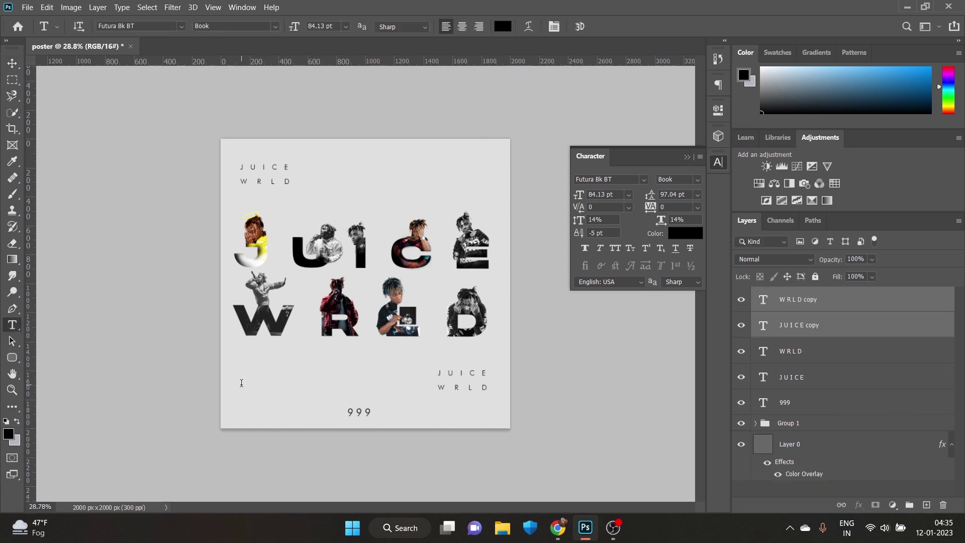
Finish the row of four dots and group the dot layers together.
left_click(241, 383)
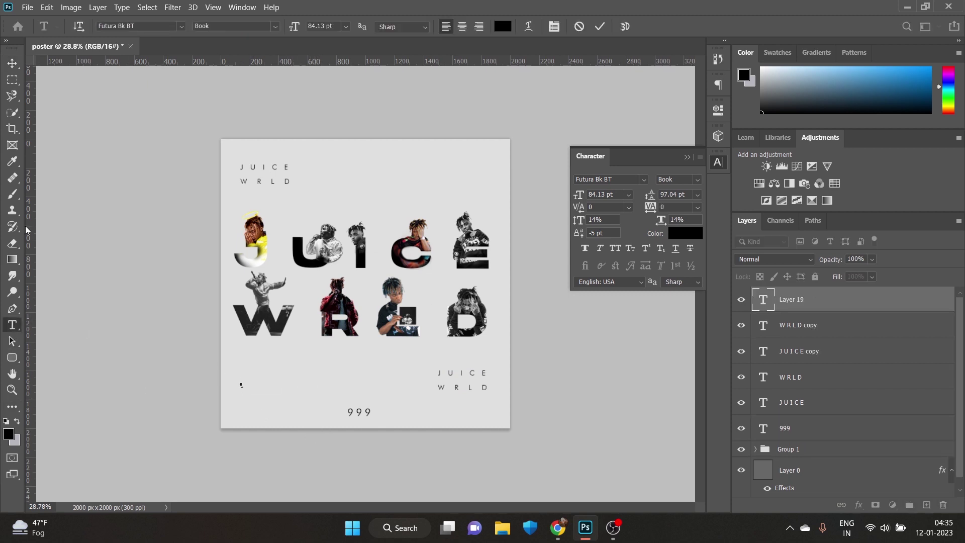
key("ctrl+Return")
key("v")
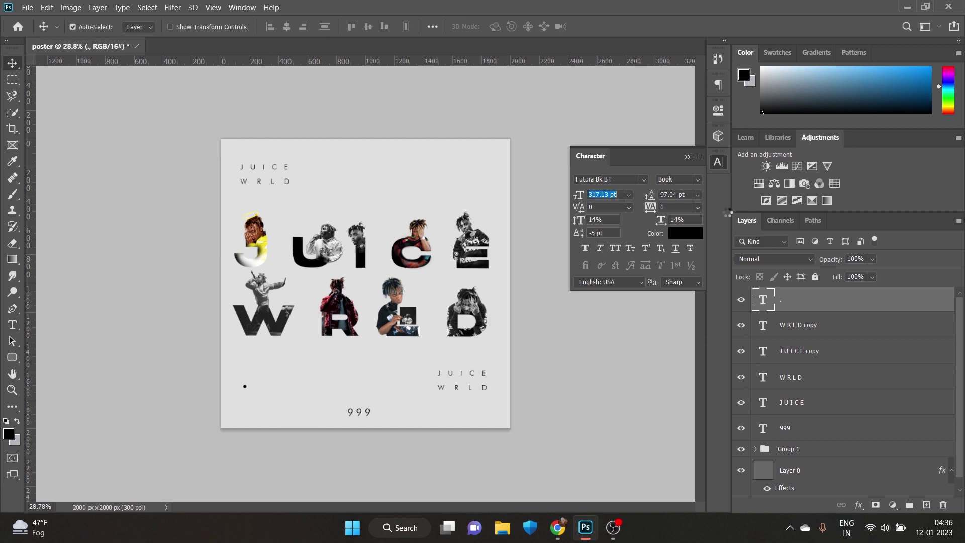
scroll(250, 486, "up", 3)
scroll(250, 485, "up", 2)
left_click_drag(245, 231, 313, 230)
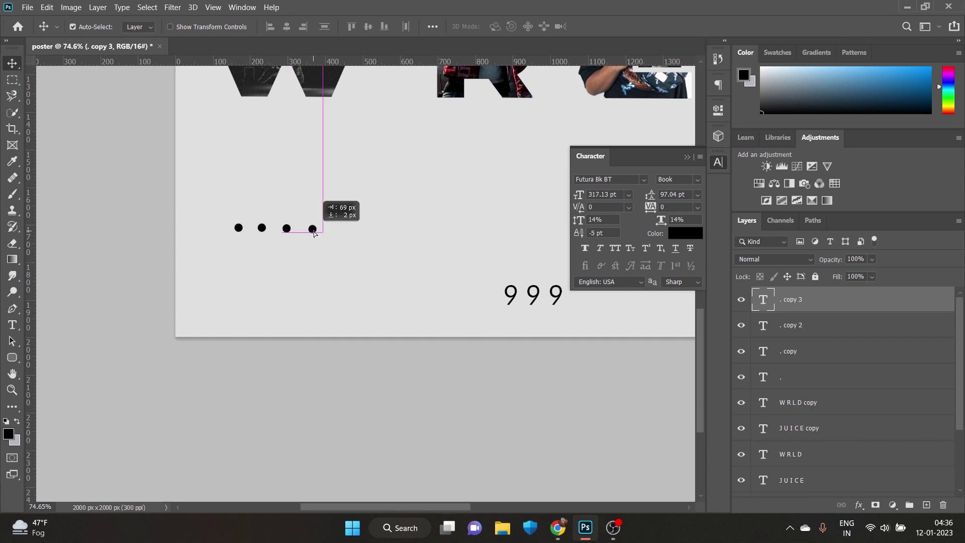
left_click(800, 376, "shift")
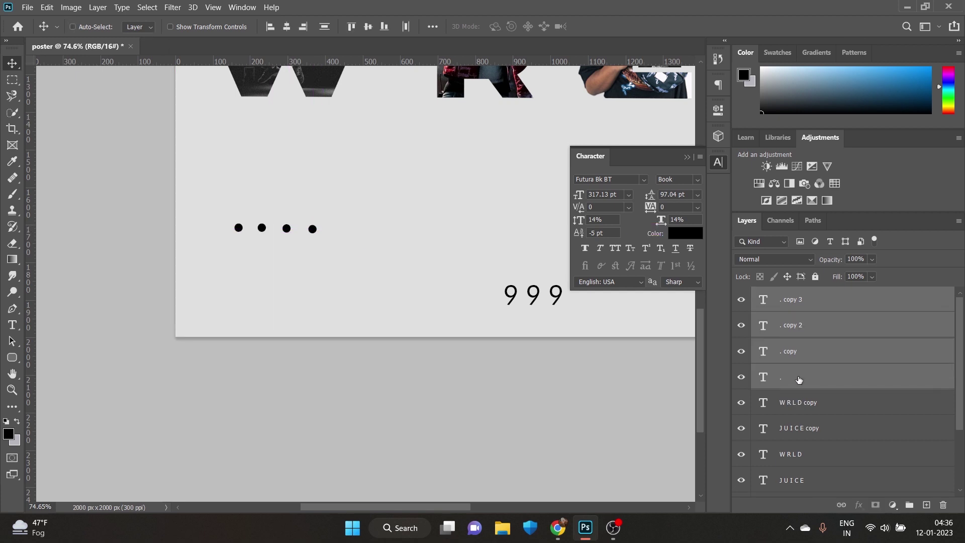
key("ctrl+t")
key("Return")
key("ctrl+g")
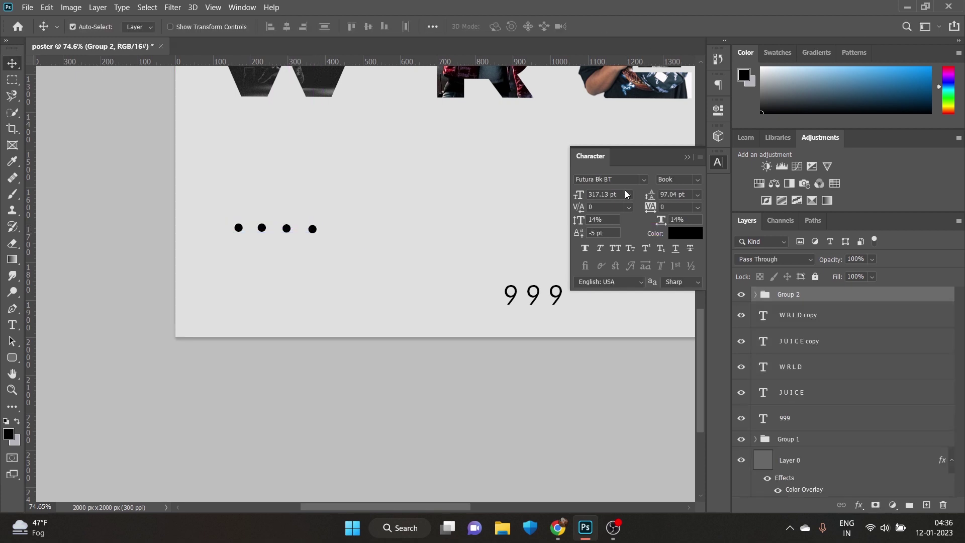
Duplicate the dot row twice, shifting each copy downward into three rows.
key("ctrl+t")
left_click(608, 30)
left_click_drag(286, 229, 289, 246)
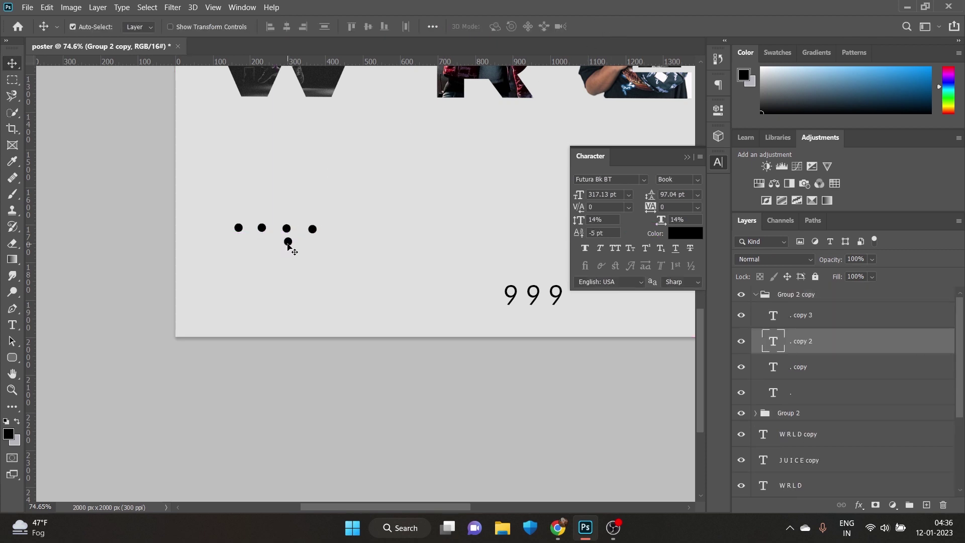
left_click(755, 295)
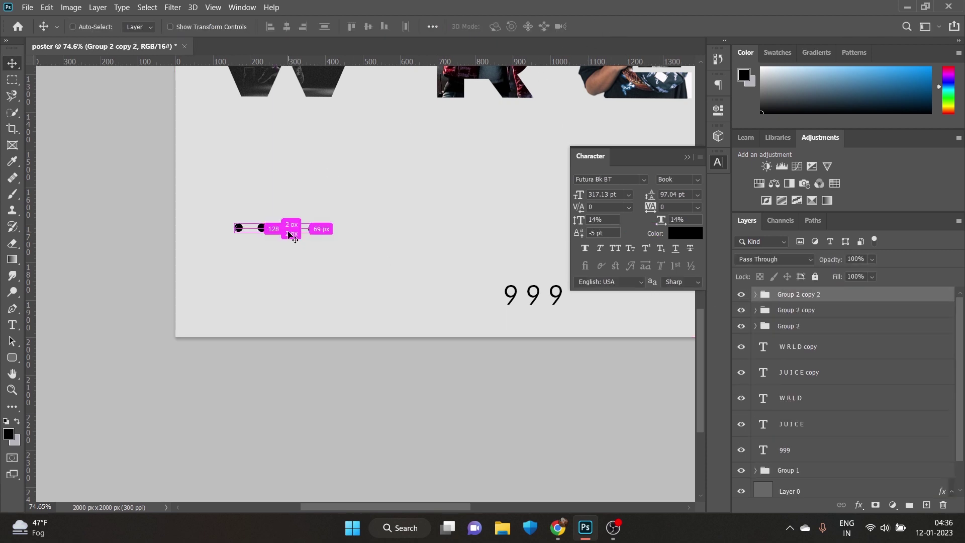
key("ctrl+alt+t")
left_click_drag(286, 228, 286, 268)
key("Return")
key("ctrl+alt+t")
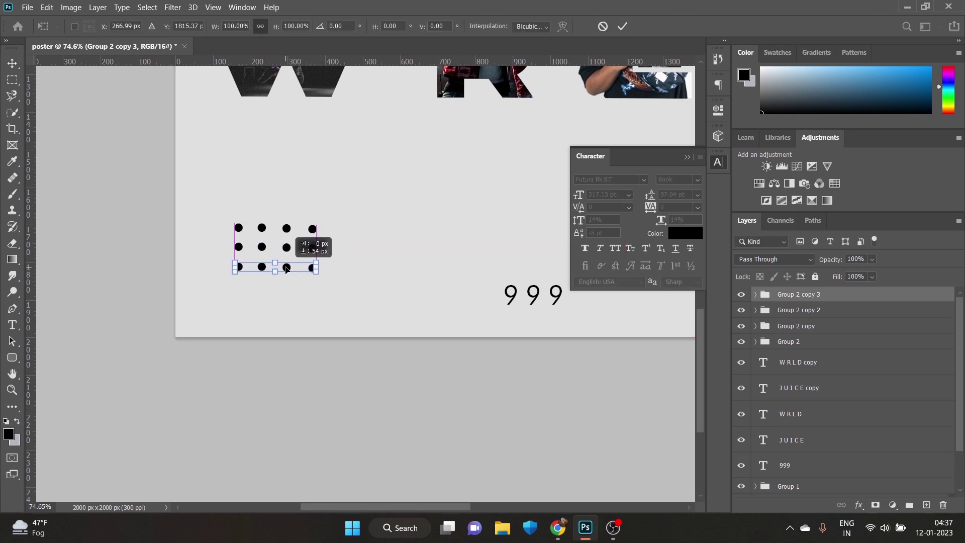
key("Return")
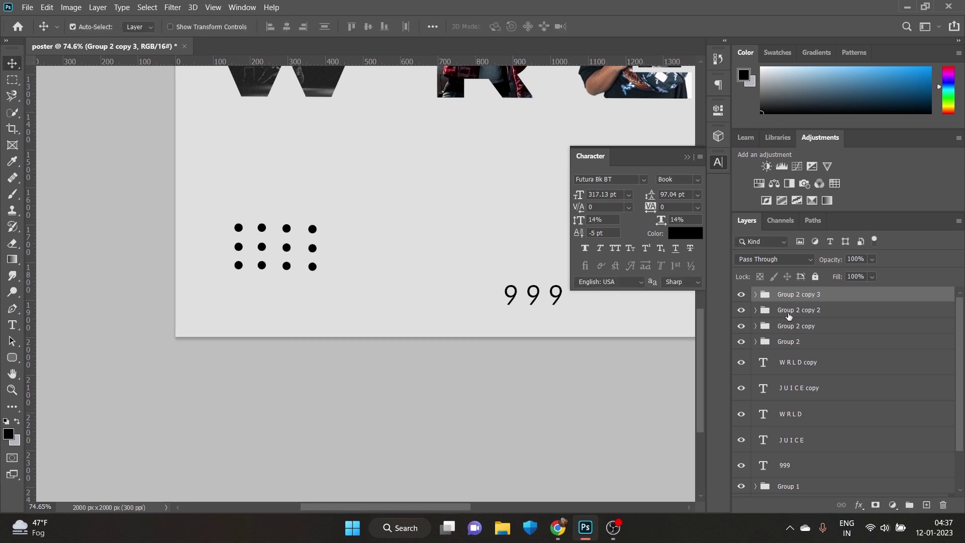
Group the copied dot rows together as Group 3.
left_click(812, 326)
left_click(812, 310, "ctrl")
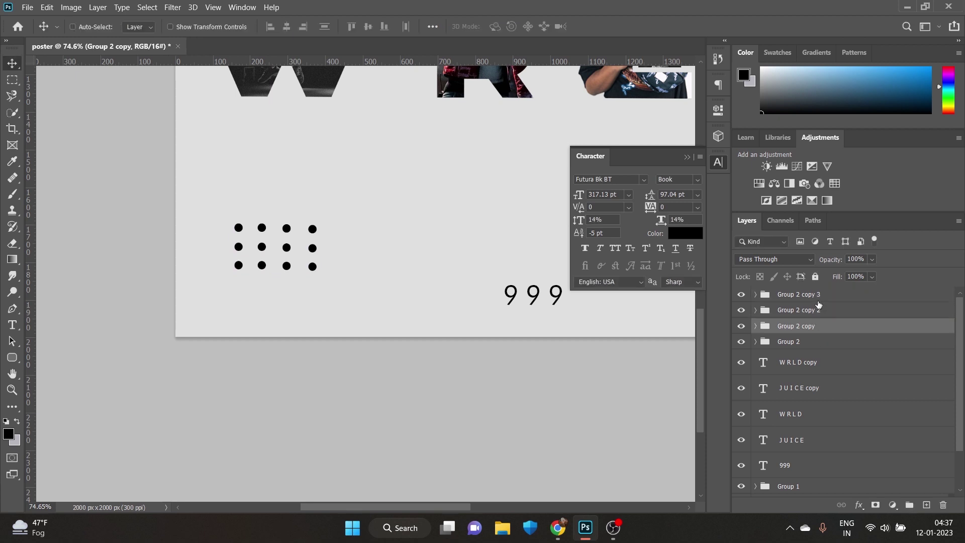
left_click(812, 295, "ctrl")
key("ctrl+g")
key("ctrl+t")
scroll(263, 390, "down", 5)
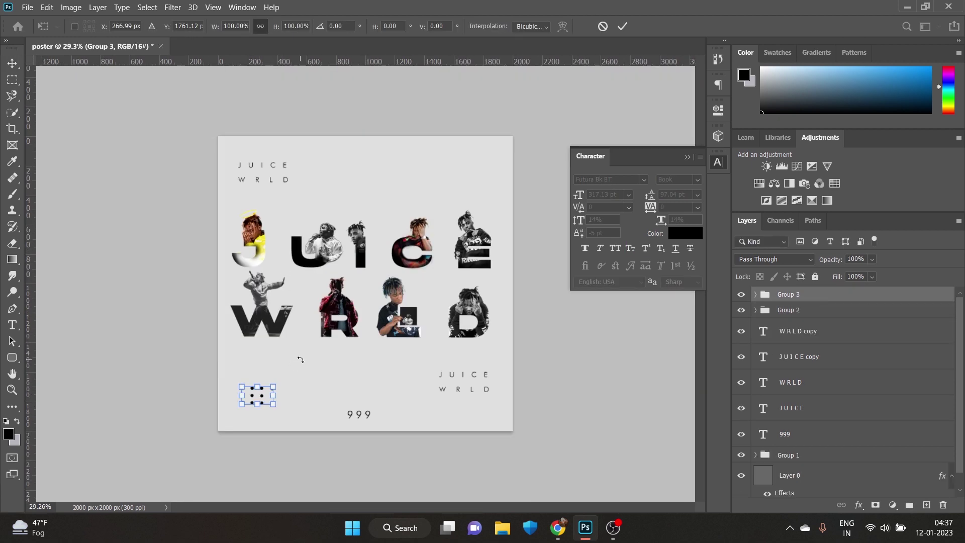
Drag the Group 3 dot grid up beside the D of WRLD.
left_click_drag(300, 360, 312, 342)
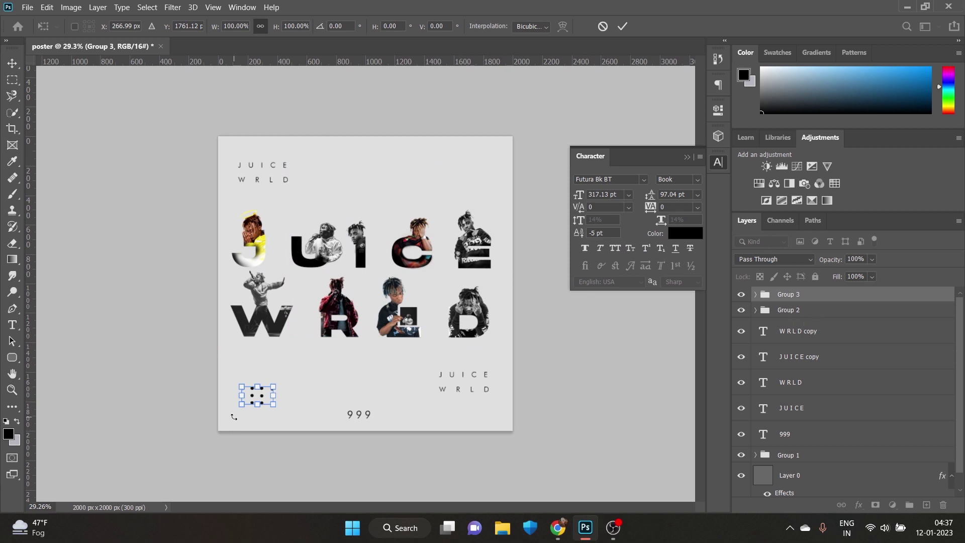
mouse_move(258, 395)
left_mouse_down()
mouse_move(447, 237)
mouse_move(452, 302)
left_mouse_up()
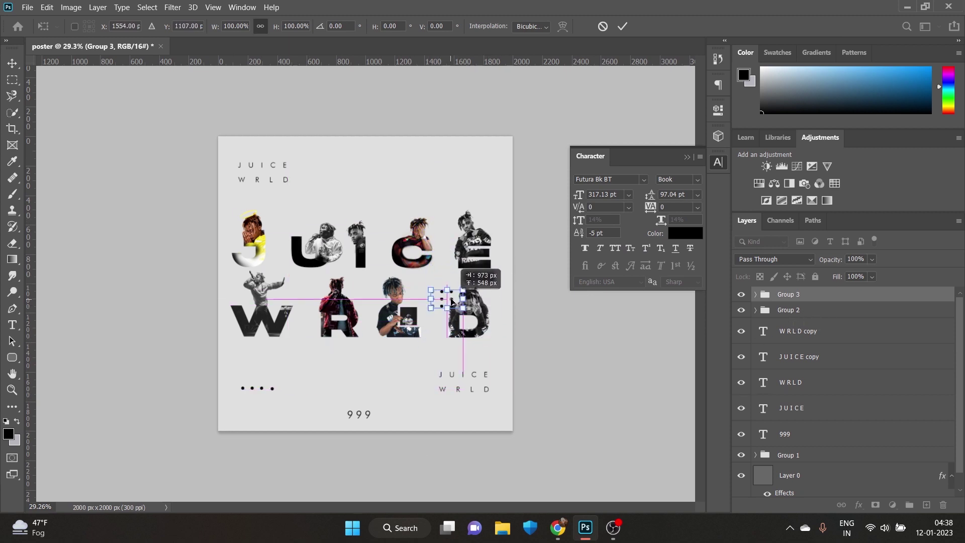
key("Return")
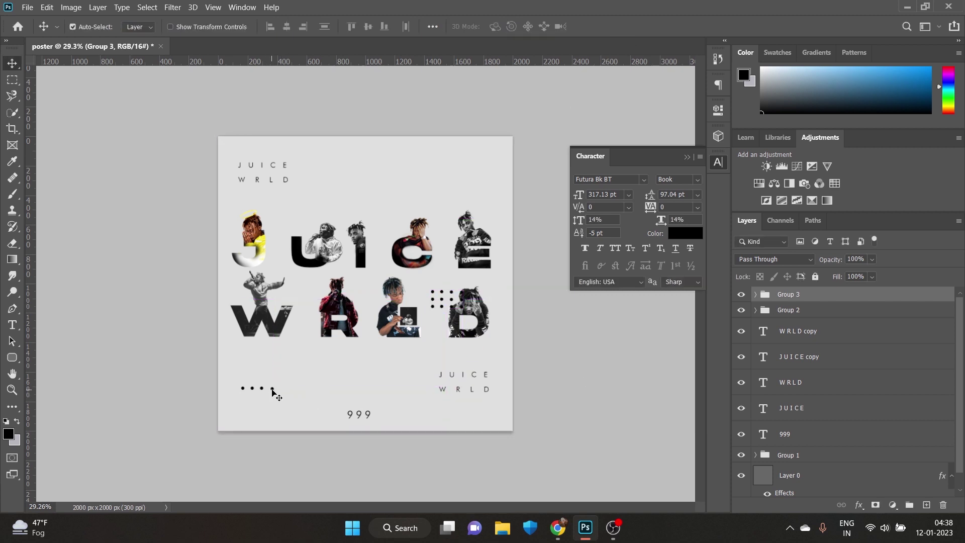
Reposition the dot grid toward the upper right, then slightly down and left.
left_click(789, 475)
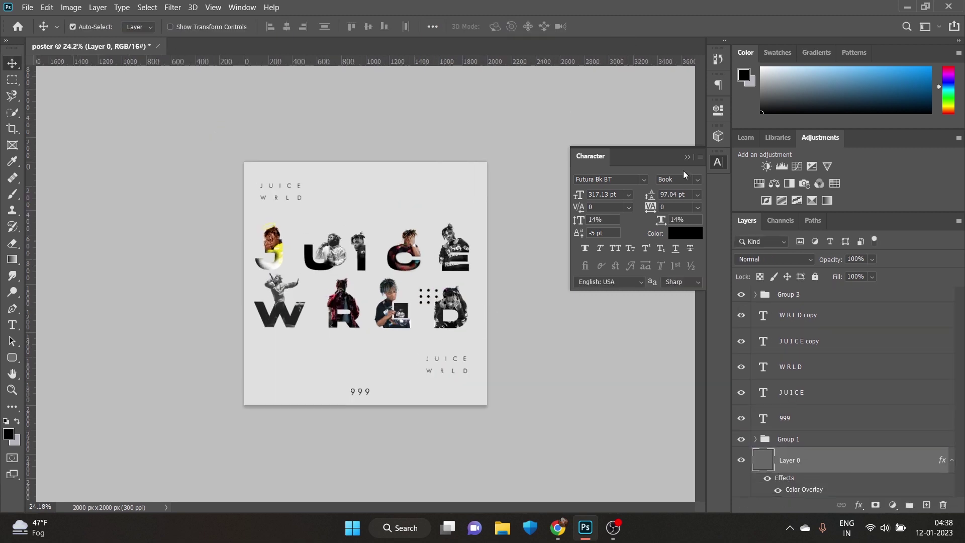
left_click(686, 157)
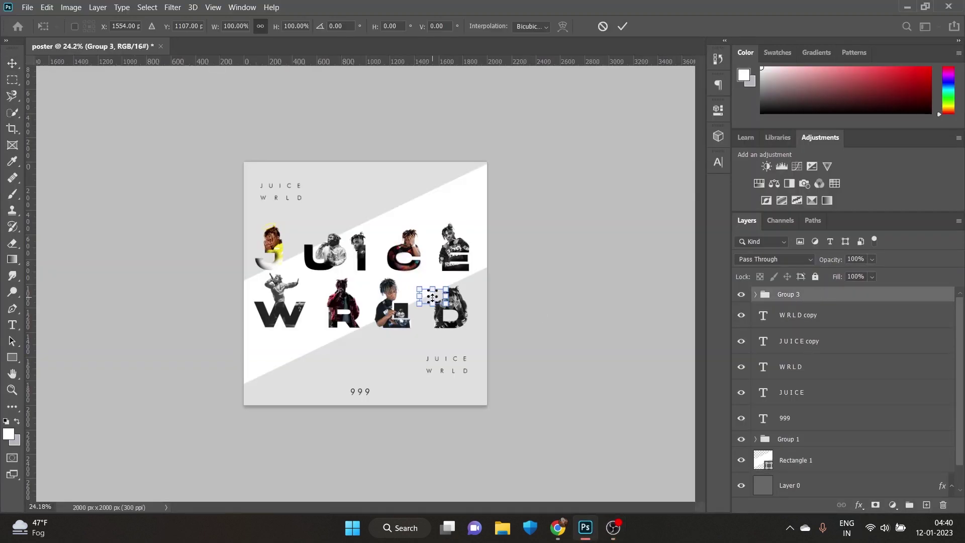
left_click_drag(433, 298, 440, 200)
key("Return")
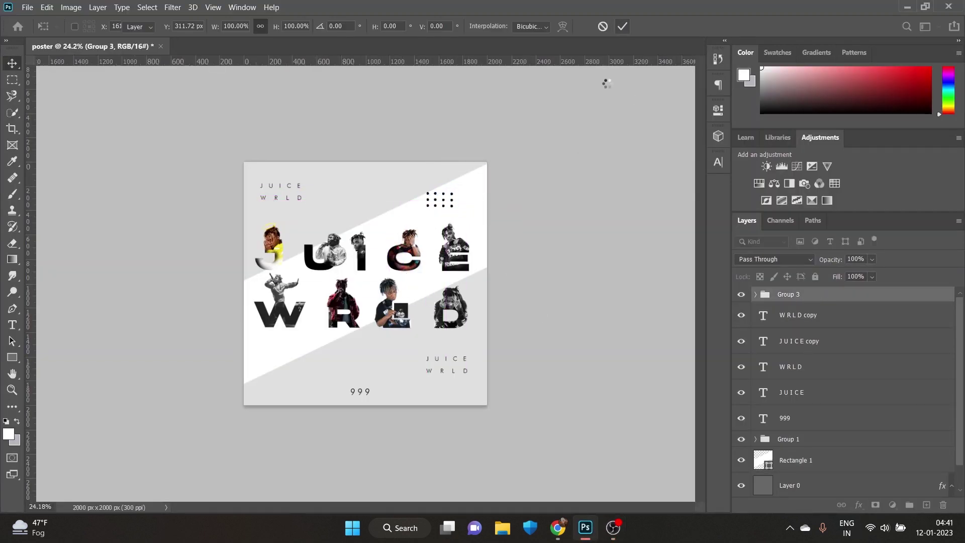
key("ctrl+g")
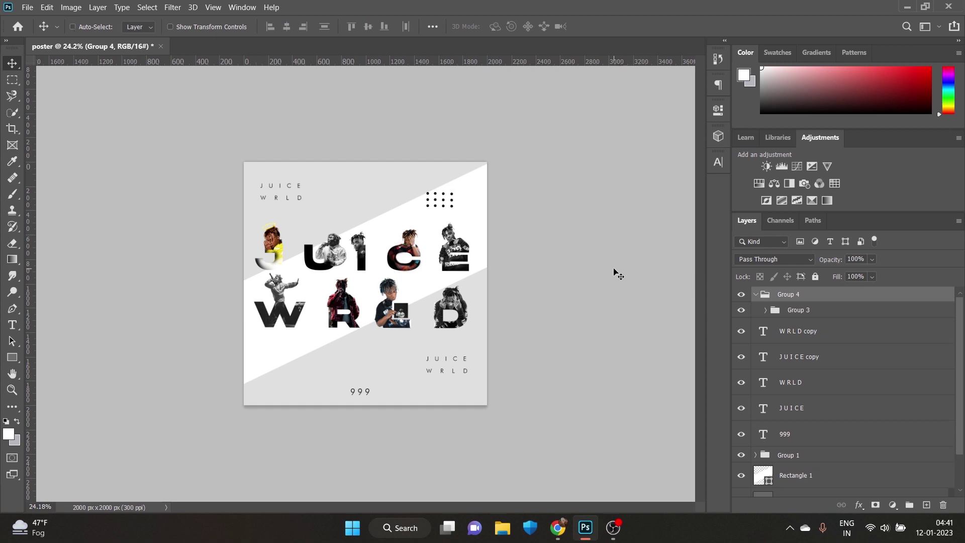
key("ctrl+shift+g")
key("ctrl+t")
left_click_drag(440, 199, 426, 217)
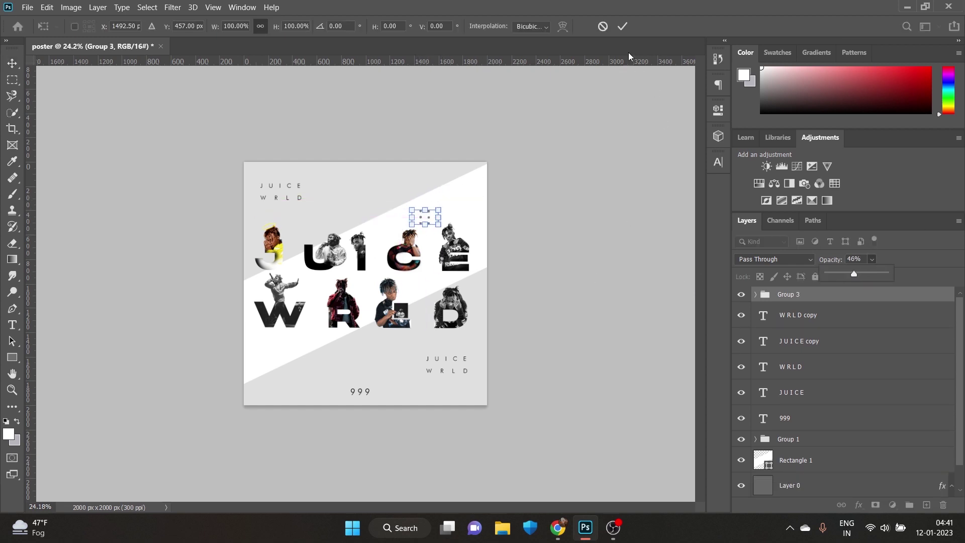
key("Return")
Try the dot grid above 999, then undo it back beside the D.
key("ctrl+t")
left_click_drag(433, 222, 366, 381)
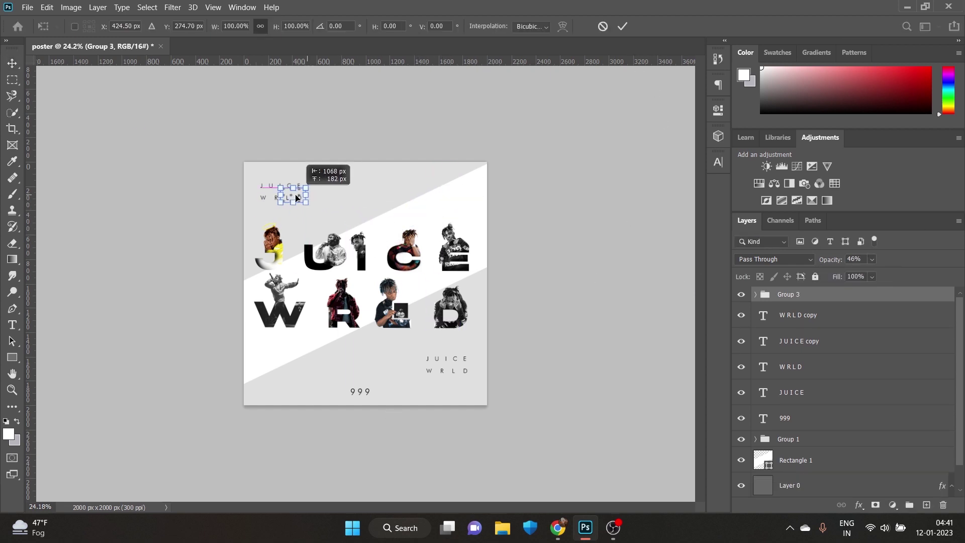
key("Return")
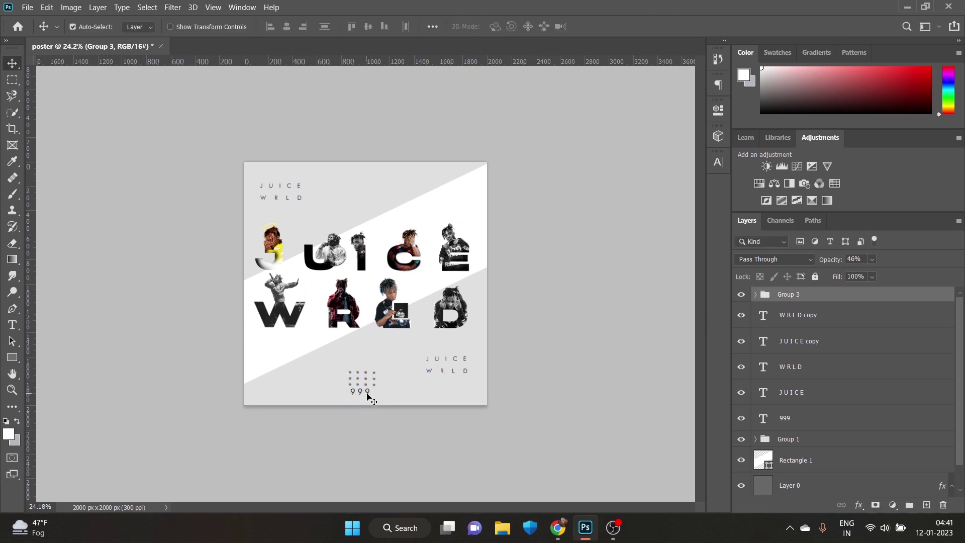
key("ctrl+z")
Place the dark starry texture from the kits texture folder and scale it over the poster.
key("super+d")
double_click(266, 403)
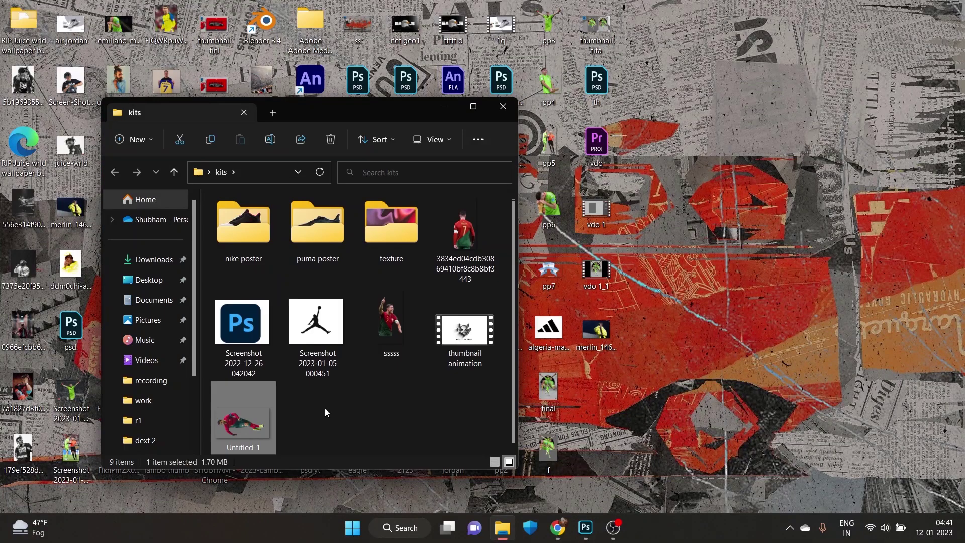
double_click(391, 224)
scroll(352, 301, "down", 2)
mouse_move(465, 241)
left_mouse_down()
mouse_move(604, 483)
mouse_move(413, 307)
left_mouse_up()
left_click_drag(316, 241, 228, 187)
left_click_drag(385, 303, 392, 360)
left_click(775, 259)
left_click(609, 26)
Replace the starry texture with a quarter-turned second texture in Hard Light, lower in the stack.
left_click(777, 258)
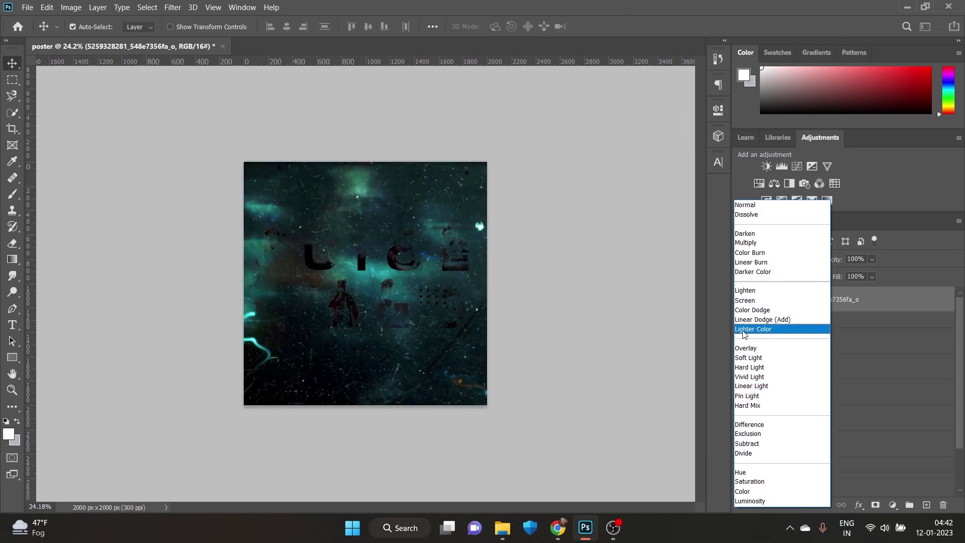
key("Escape")
key("Delete")
left_click(585, 528)
left_click_drag(401, 337, 454, 287)
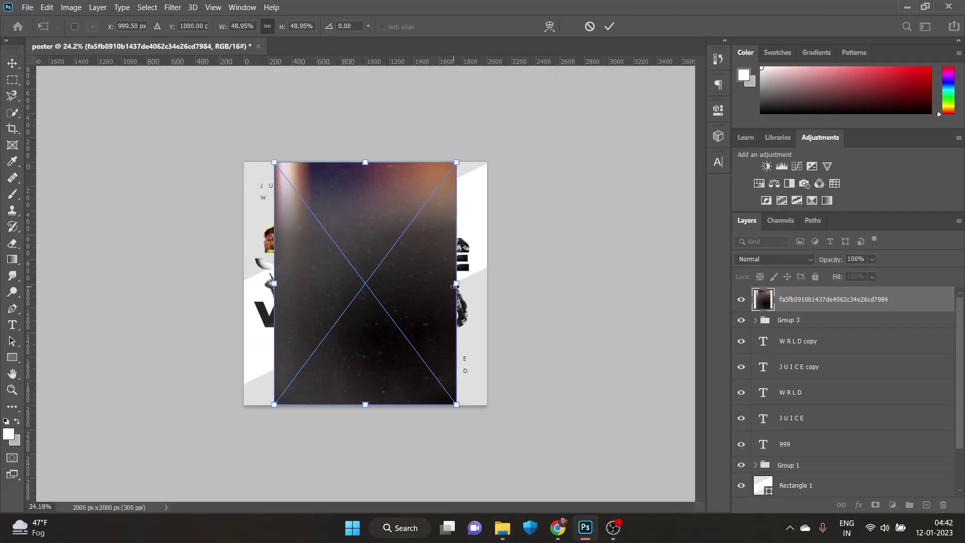
mouse_move(466, 154)
left_mouse_down()
mouse_move(367, 151)
mouse_move(289, 226)
left_mouse_up()
left_click_drag(365, 404, 365, 397)
left_click_drag(365, 189, 366, 162)
key("Return")
left_click(774, 259)
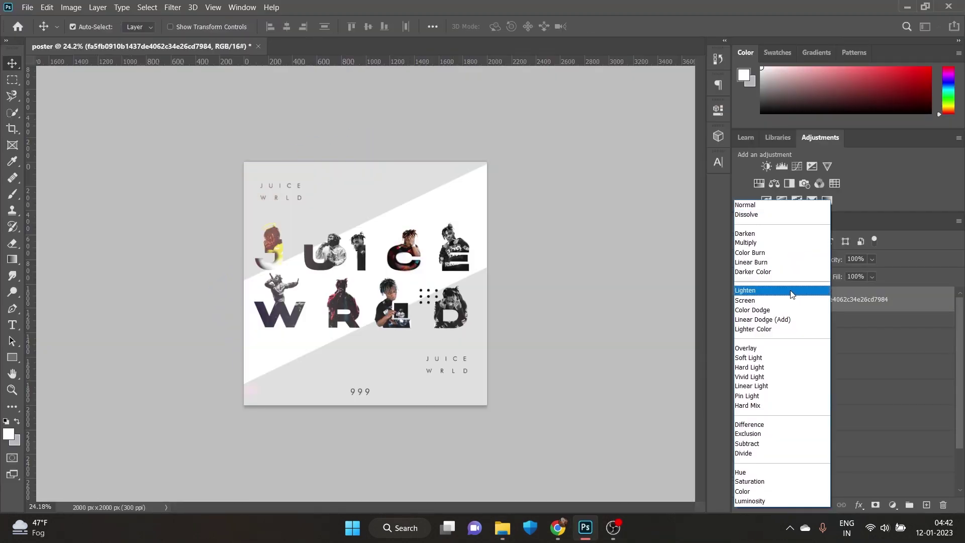
left_click(797, 367)
left_click_drag(825, 305, 841, 473)
Set the photo layer to Subtract at 60% opacity and bring in the parental advisory image.
left_click(810, 263)
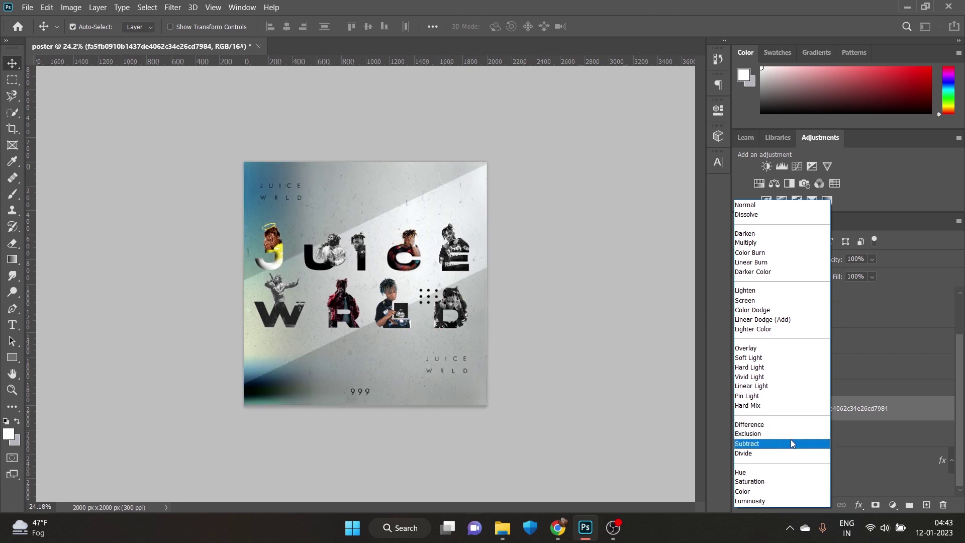
left_click(791, 443)
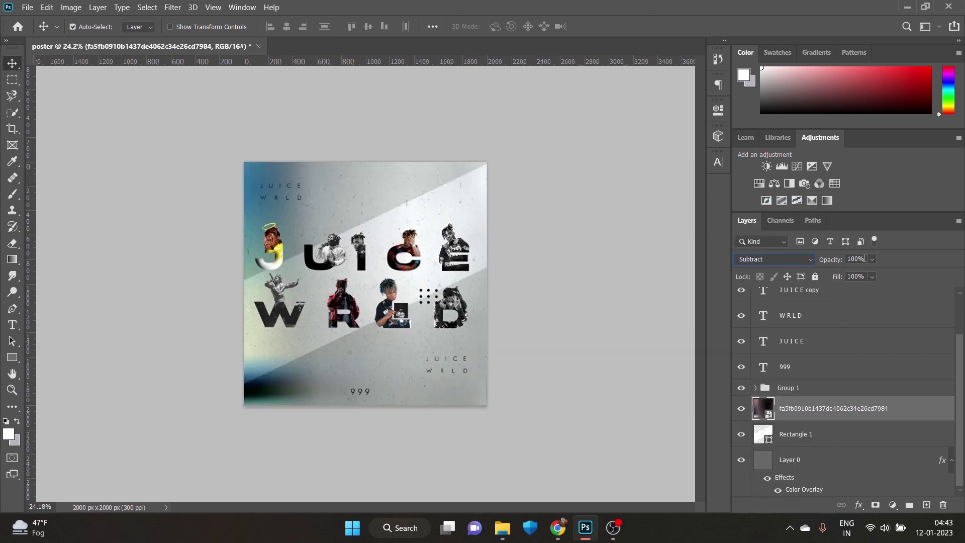
left_click(872, 259)
left_click_drag(888, 274, 863, 273)
left_click(503, 528)
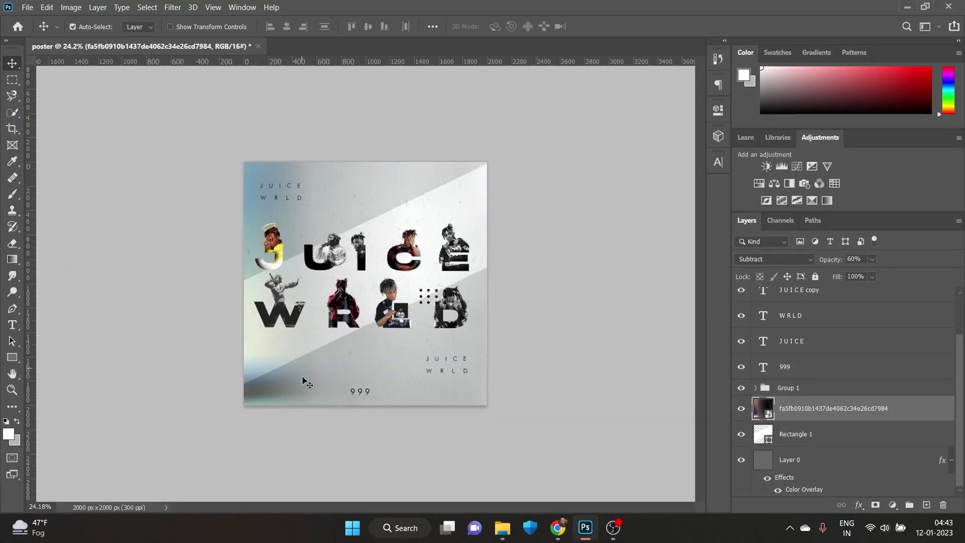
mouse_move(243, 310)
left_mouse_down()
mouse_move(507, 349)
mouse_move(847, 425)
left_mouse_up()
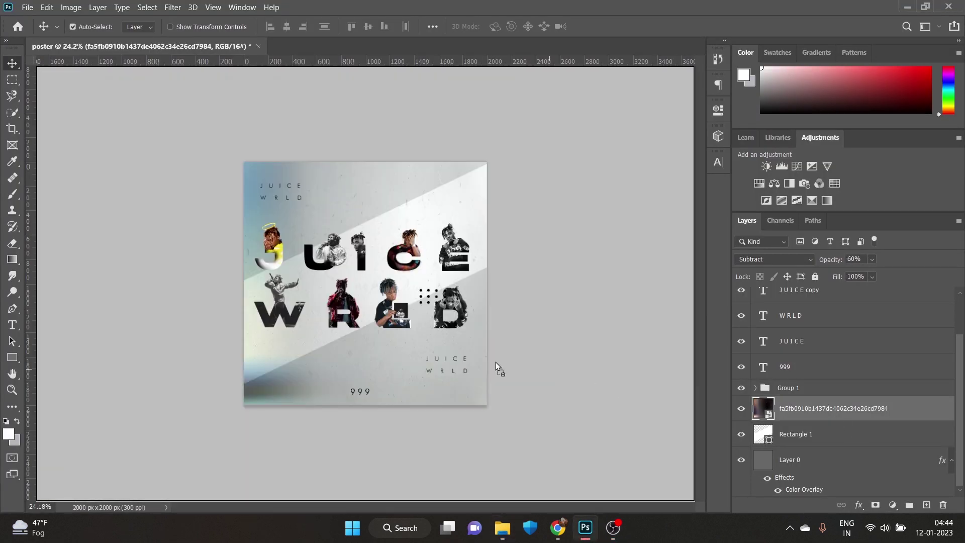
Shrink the parental advisory logo into the bottom-left corner and delete the photo background layer.
left_click_drag(710, 390, 496, 362)
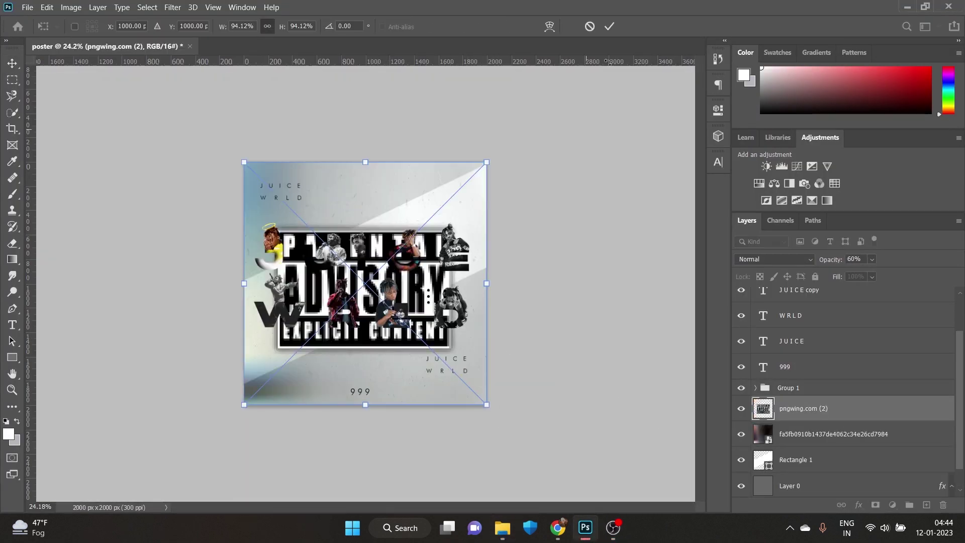
mouse_move(487, 404)
left_mouse_down()
mouse_move(275, 193)
mouse_move(269, 387)
mouse_move(312, 363)
mouse_move(282, 393)
left_mouse_up()
key("Return")
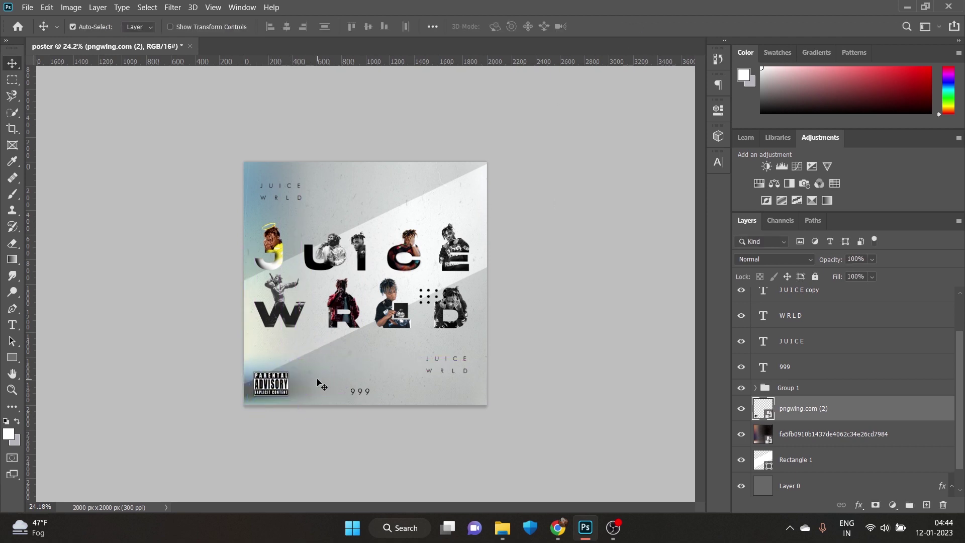
left_click(741, 459)
left_click(742, 459)
left_click(742, 434)
Give the letters group a faint drop shadow with greater distance.
scroll(755, 351, "up", 2)
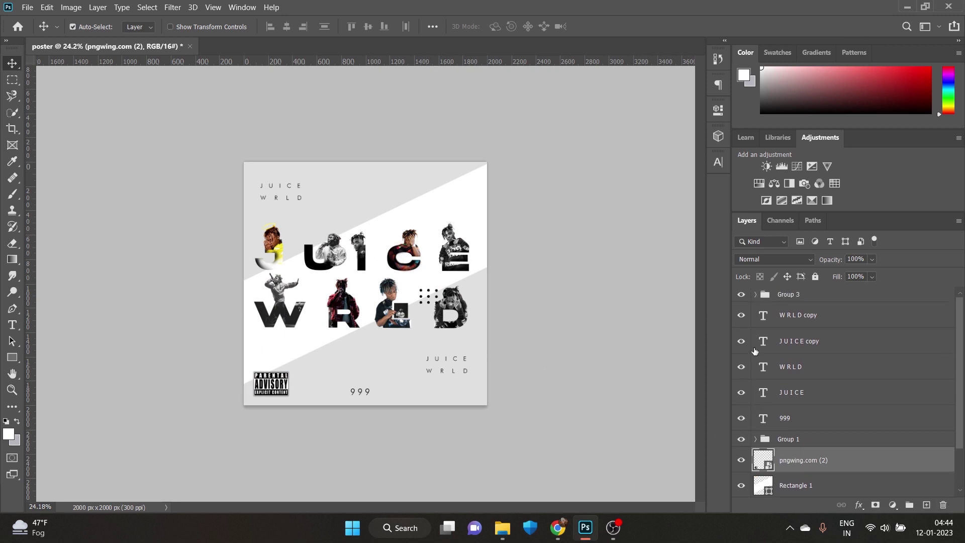
scroll(754, 377, "down", 1)
left_click(797, 425)
left_click(860, 505)
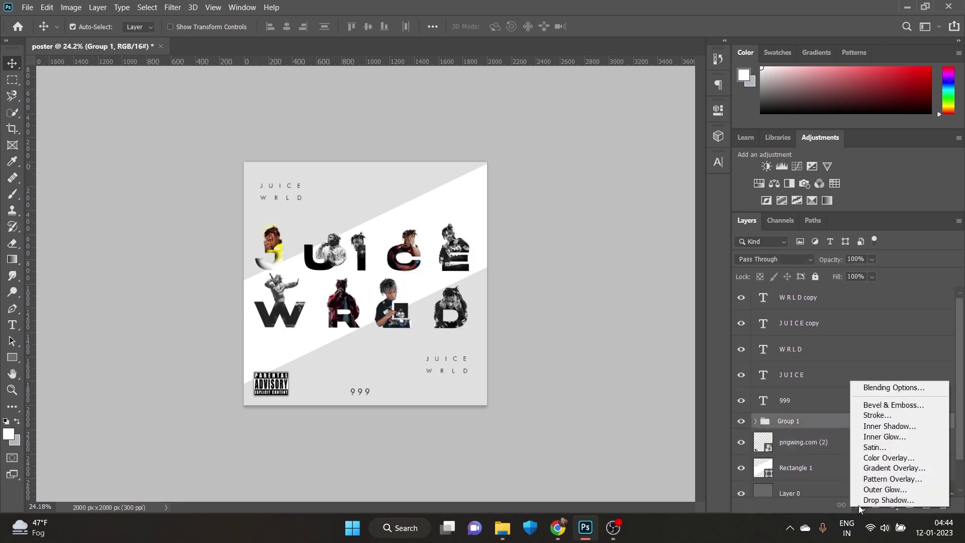
left_click_drag(723, 251, 693, 252)
left_click_drag(701, 290, 716, 292)
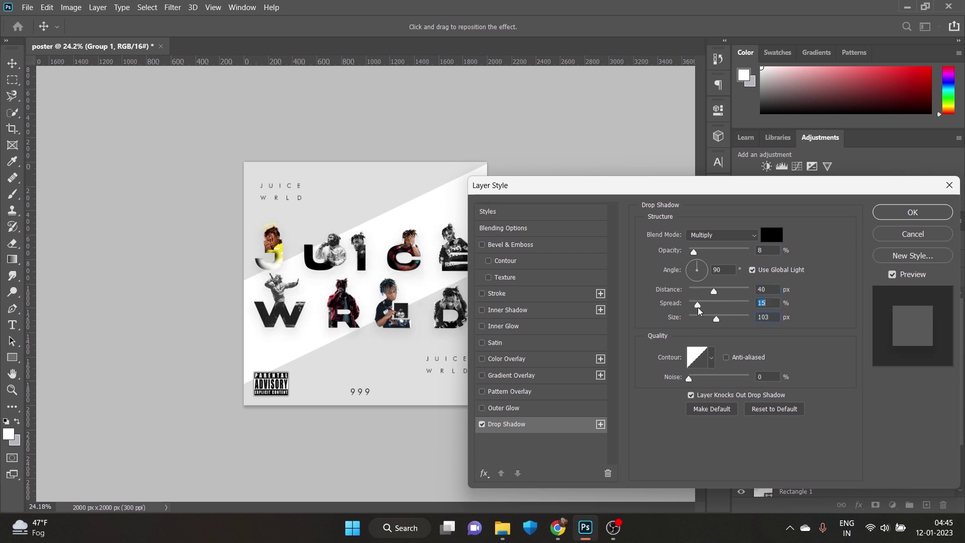
key("Return")
Drag the dark marble texture from the kits texture folder into the poster.
key("super+d")
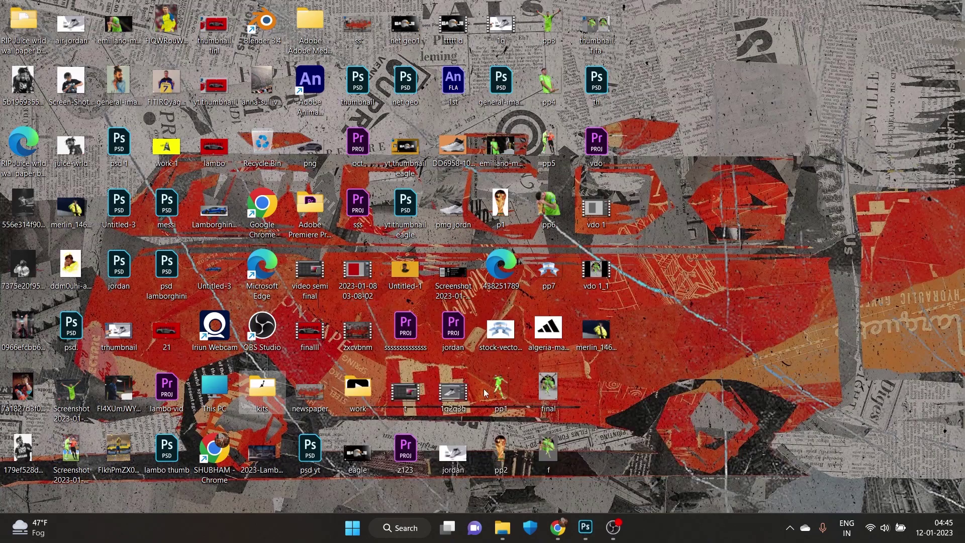
double_click(262, 388)
double_click(408, 241)
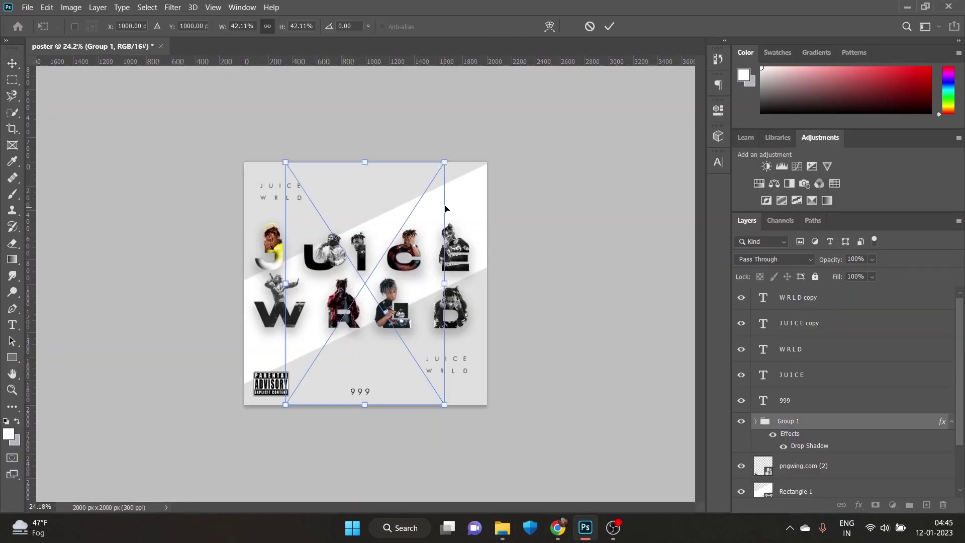
left_click_drag(332, 418, 365, 284)
Stretch and skew the marble texture so it covers the entire poster canvas.
left_click_drag(466, 153, 256, 160)
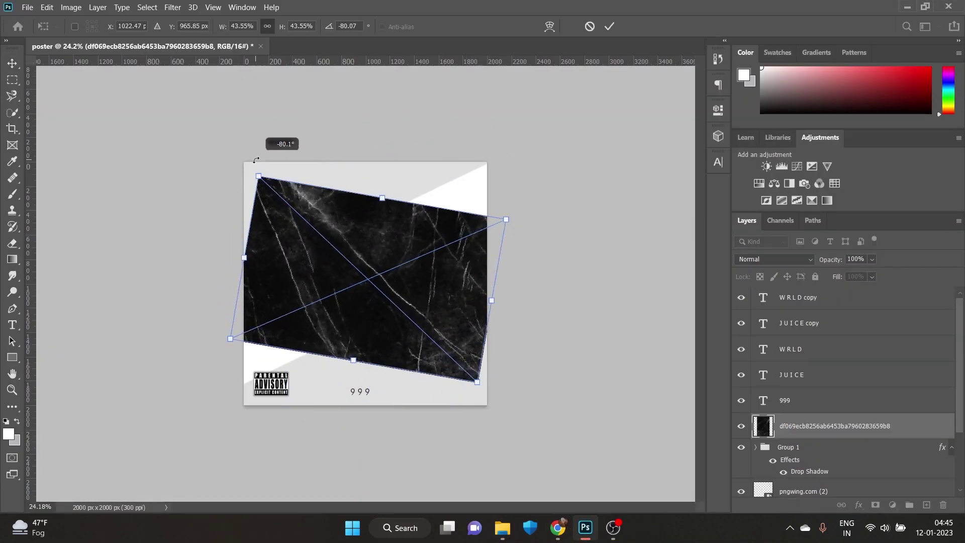
left_click_drag(354, 360, 361, 387)
left_click_drag(492, 300, 512, 316)
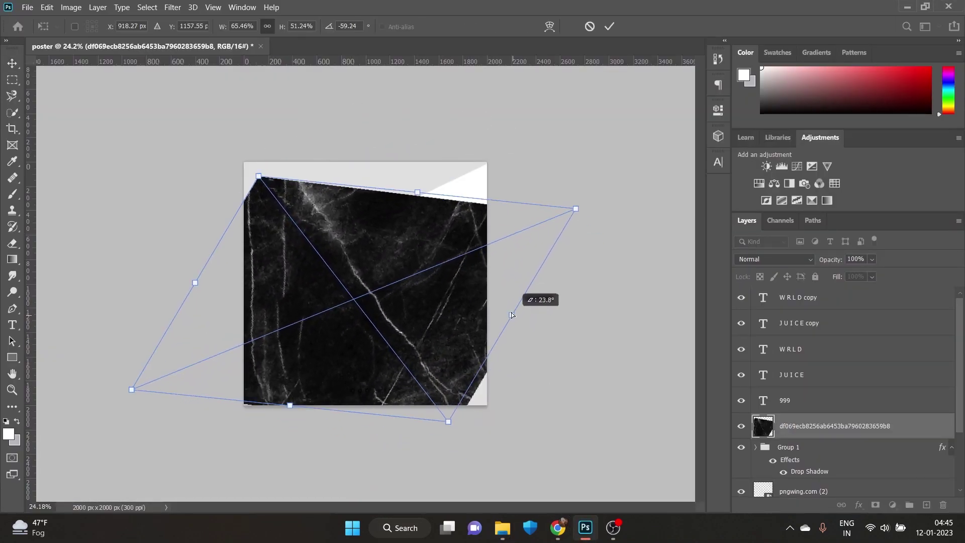
mouse_move(576, 209)
left_mouse_down()
mouse_move(578, 162)
mouse_move(551, 136)
left_mouse_up()
left_click_drag(367, 297, 399, 302)
left_click_drag(526, 409, 590, 357)
left_click_drag(595, 190, 599, 211)
mouse_move(508, 390)
left_mouse_down()
mouse_move(510, 427)
mouse_move(480, 344)
left_mouse_up()
left_click(610, 26)
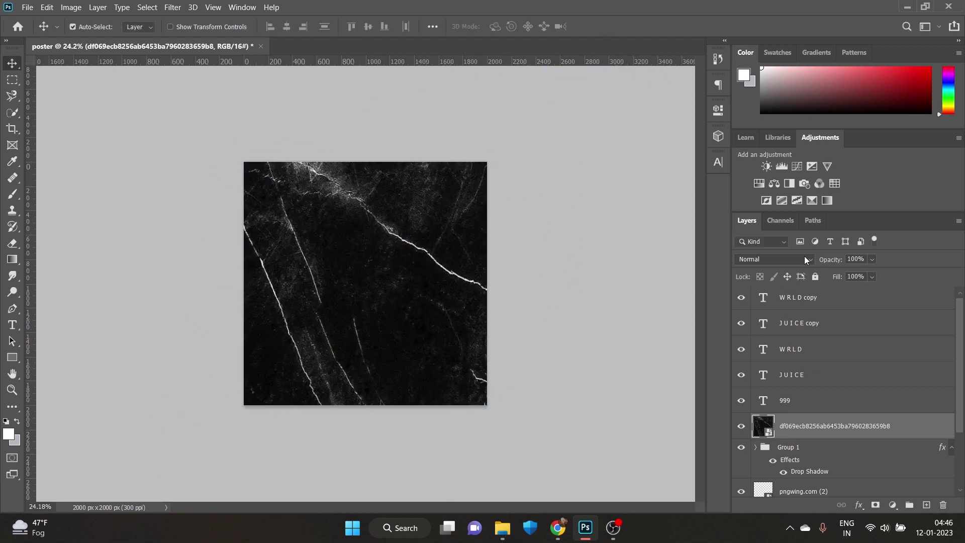
Blend the marble texture in Exclusion mode at 43% opacity.
left_click(805, 257)
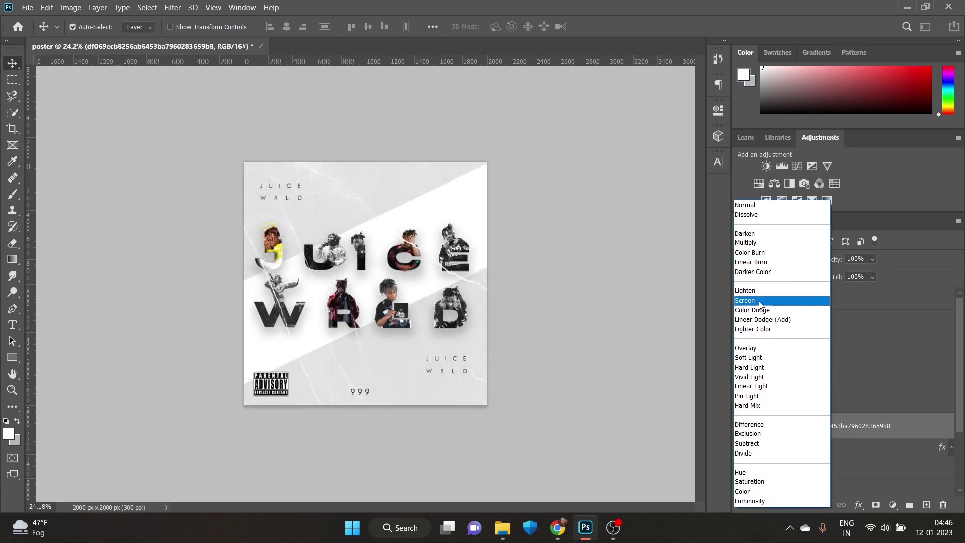
left_click(759, 301)
left_click(804, 258)
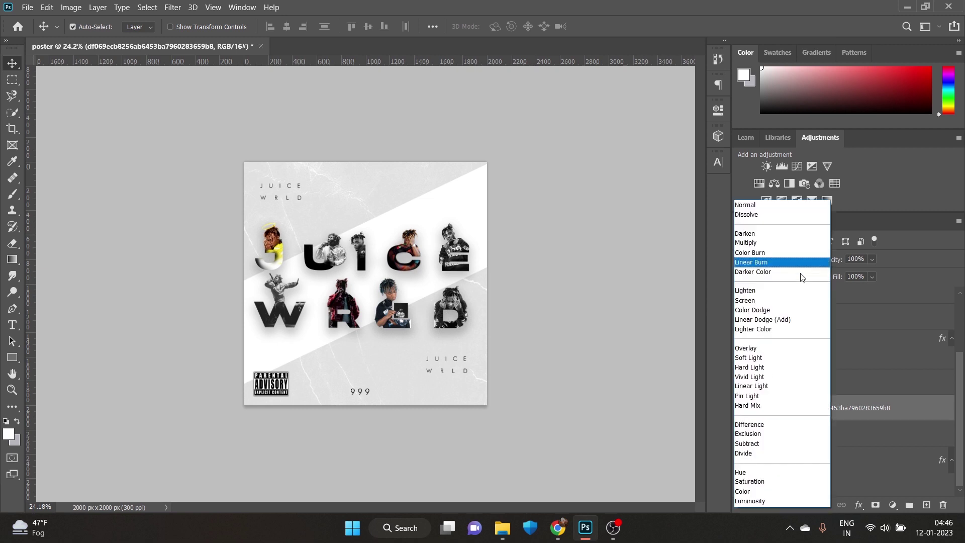
left_click(782, 434)
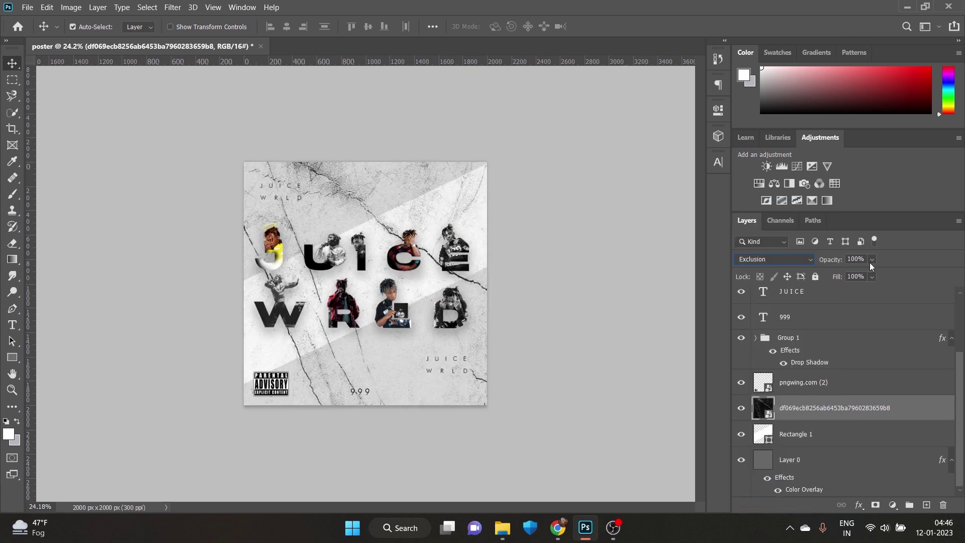
left_click_drag(872, 261, 853, 273)
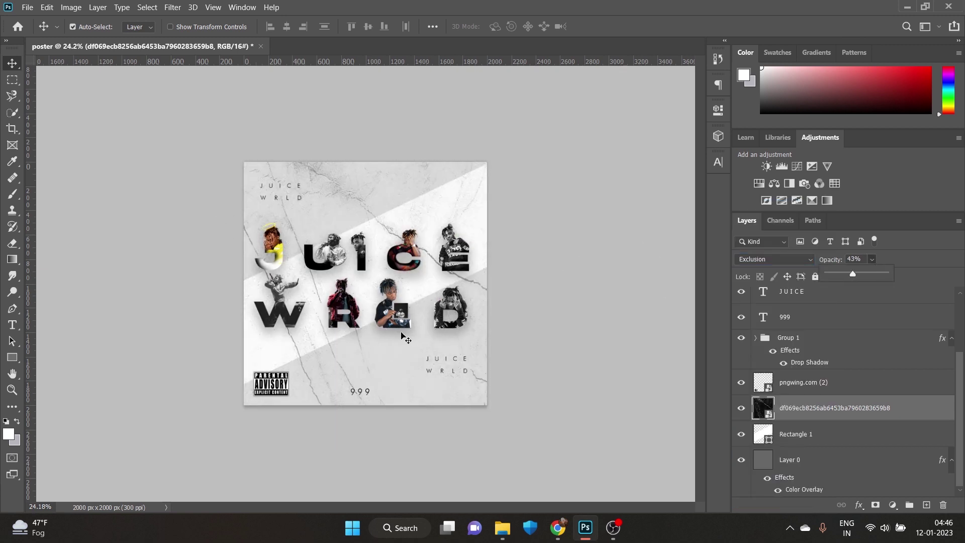
Export the poster as poster.png, then open the PNG from the desktop.
left_click(27, 7)
mouse_move(96, 182)
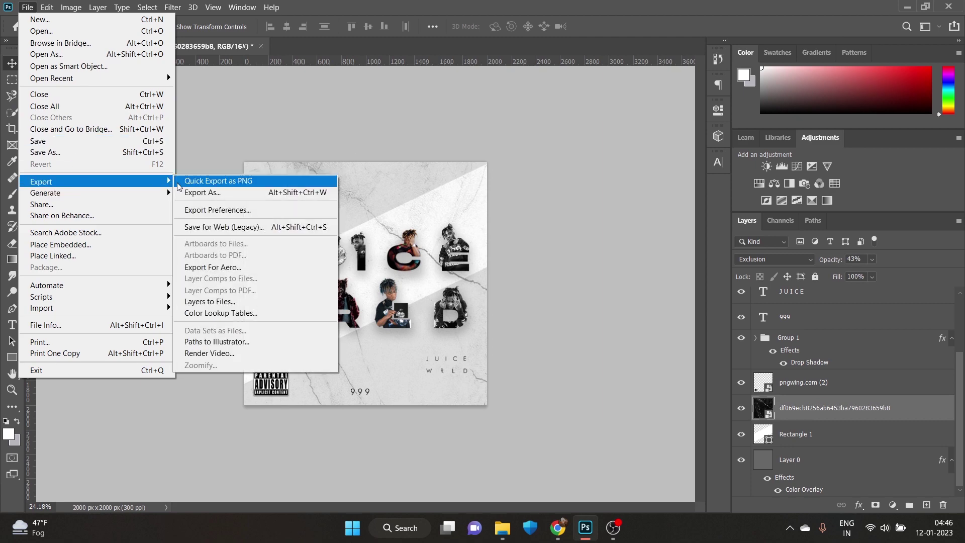
left_click(202, 192)
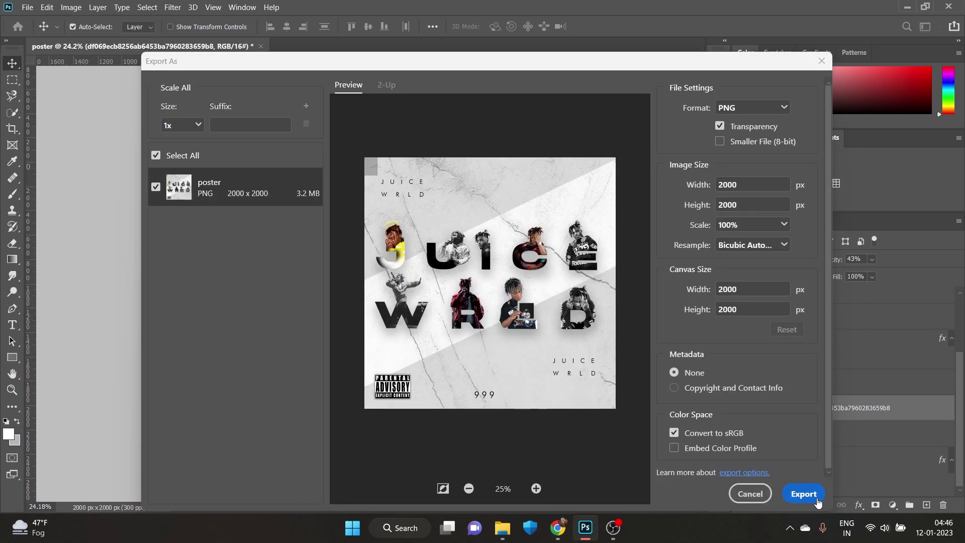
left_click(804, 493)
left_click(372, 280)
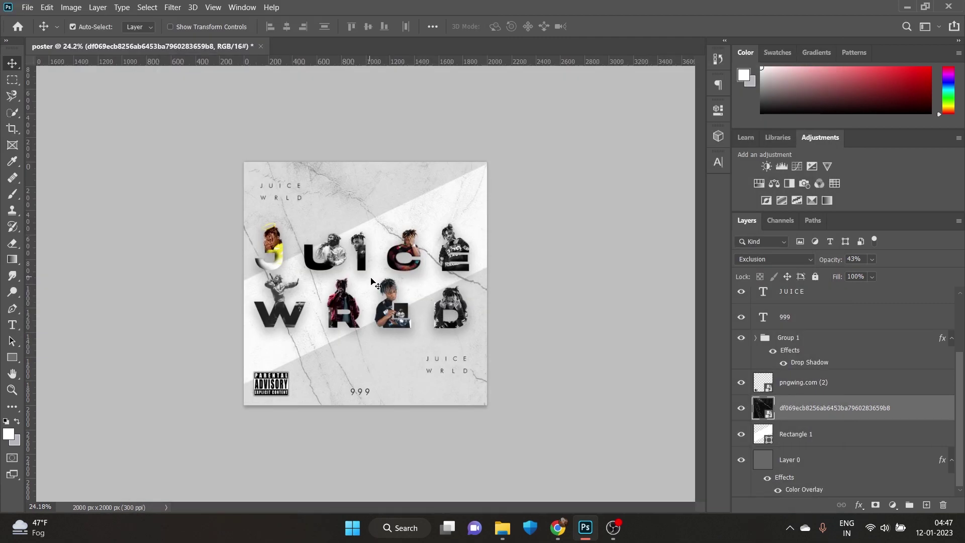
key("super+d")
double_click(613, 394)
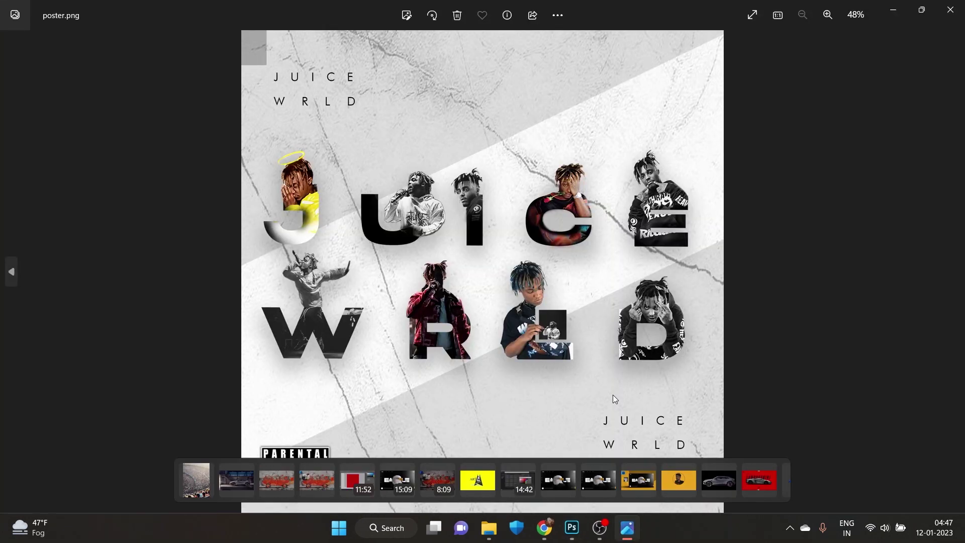